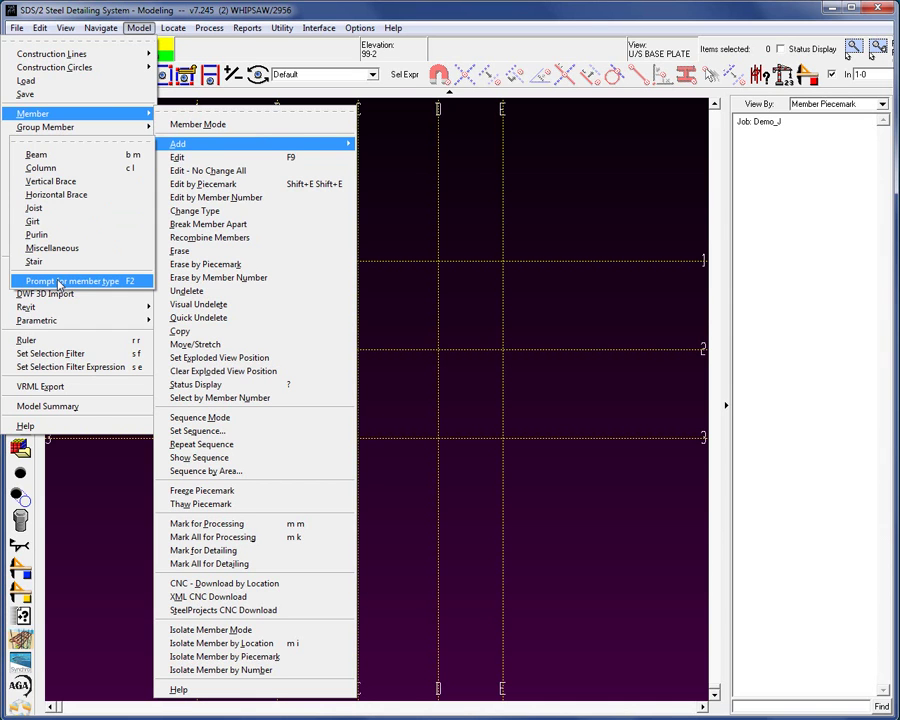
Step: Add a column at grid intersection A/3 with section size W10x49
{"action": "left_click", "coordinate": [60, 283]}
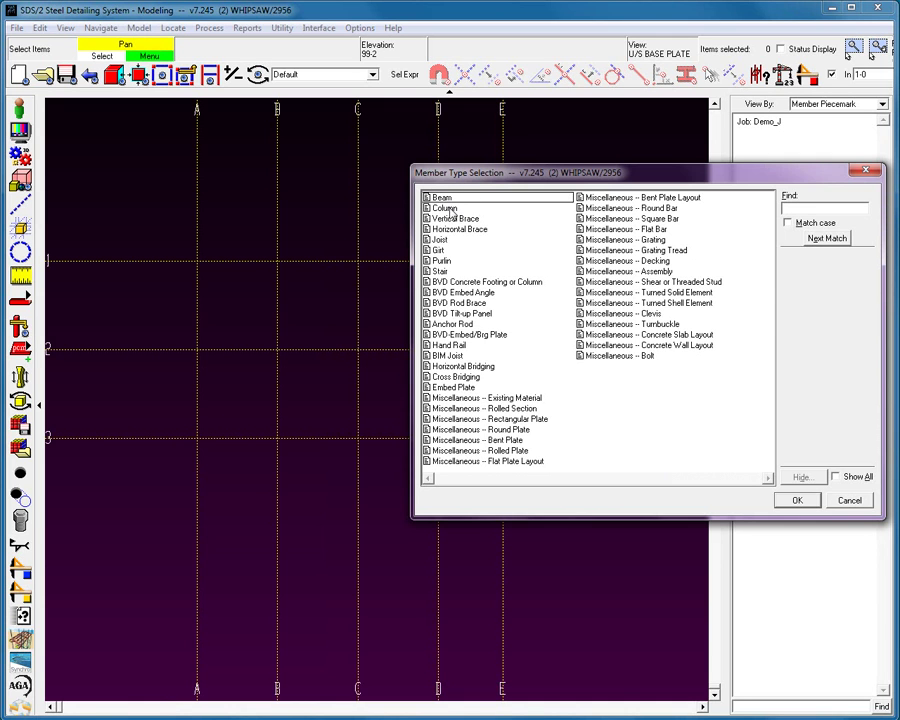
{"action": "double_click", "coordinate": [450, 209]}
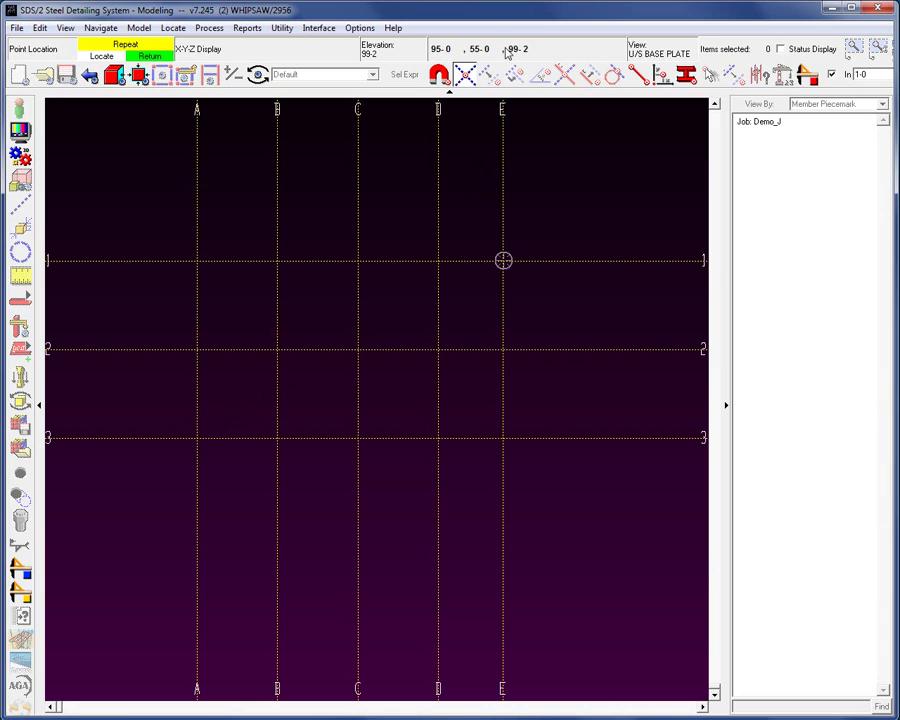
{"action": "left_click", "coordinate": [198, 445]}
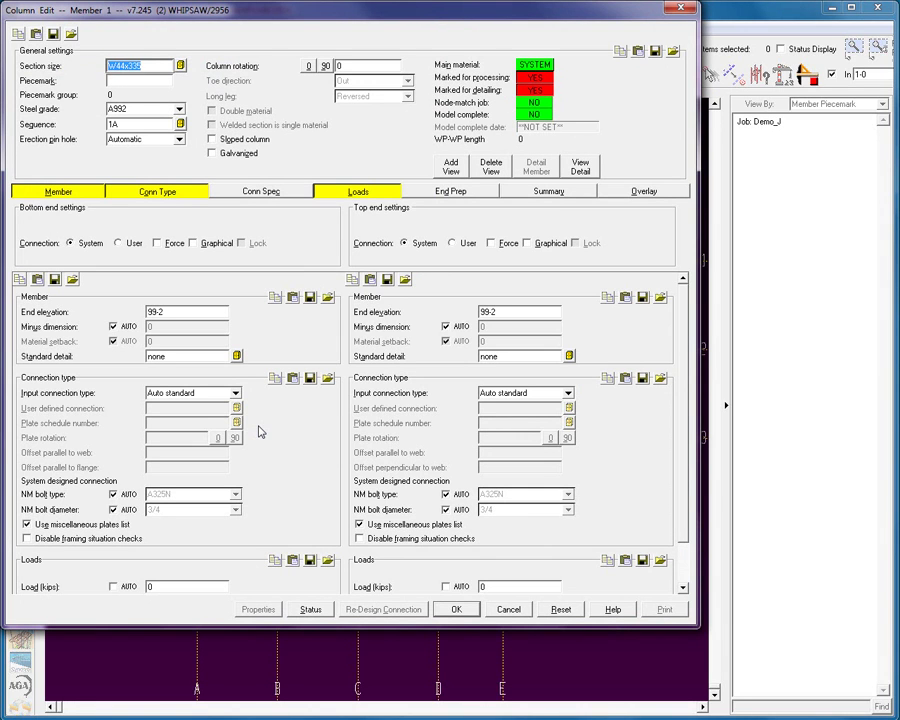
{"action": "type", "text": "W10x45"}
{"action": "key", "text": "BackSpace"}
{"action": "type", "text": "9"}
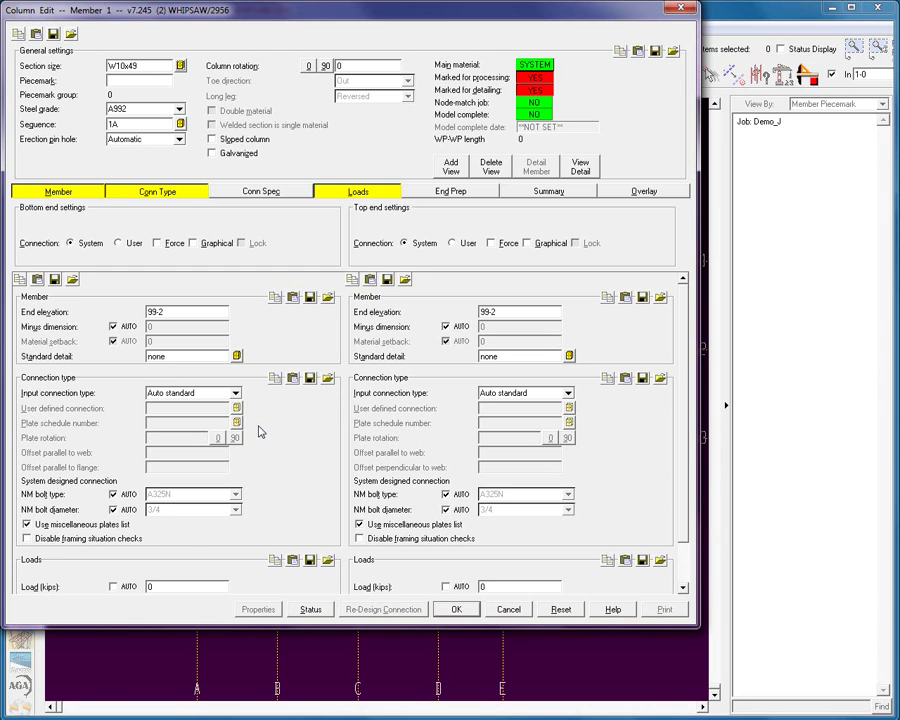
Step: Set the column rotation to 90 and select A992 as its steel grade
{"action": "left_click", "coordinate": [326, 67]}
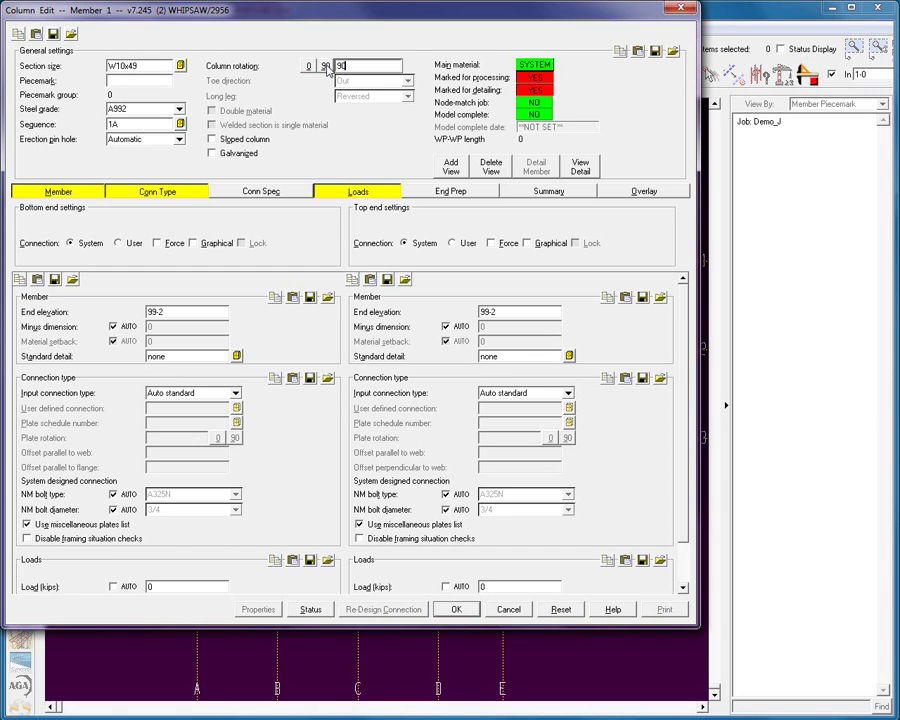
{"action": "left_click", "coordinate": [309, 66]}
{"action": "left_click", "coordinate": [325, 66]}
{"action": "left_click", "coordinate": [180, 110]}
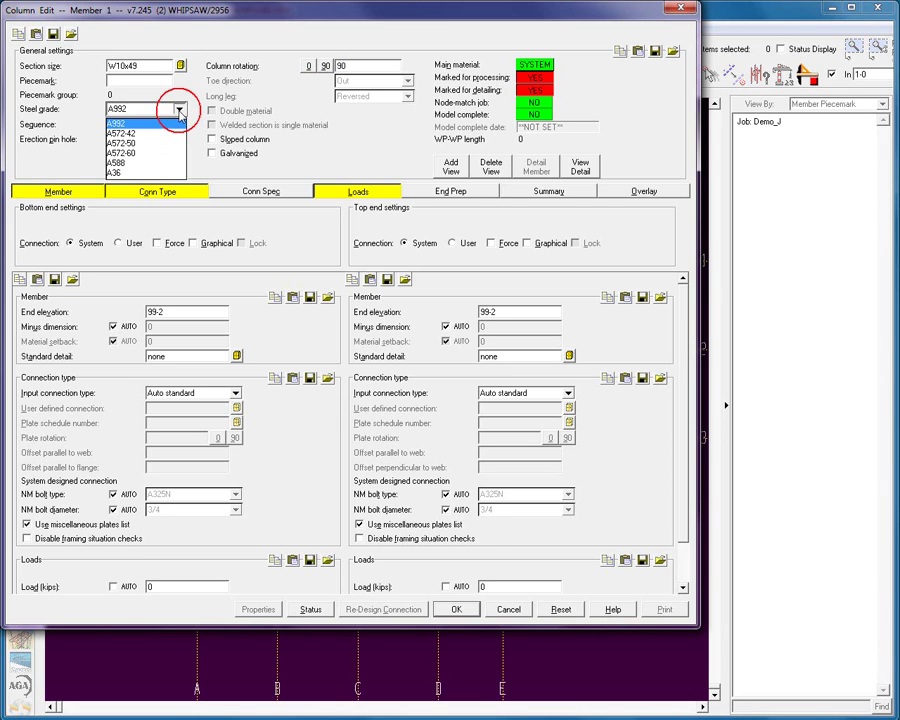
{"action": "left_click", "coordinate": [154, 133]}
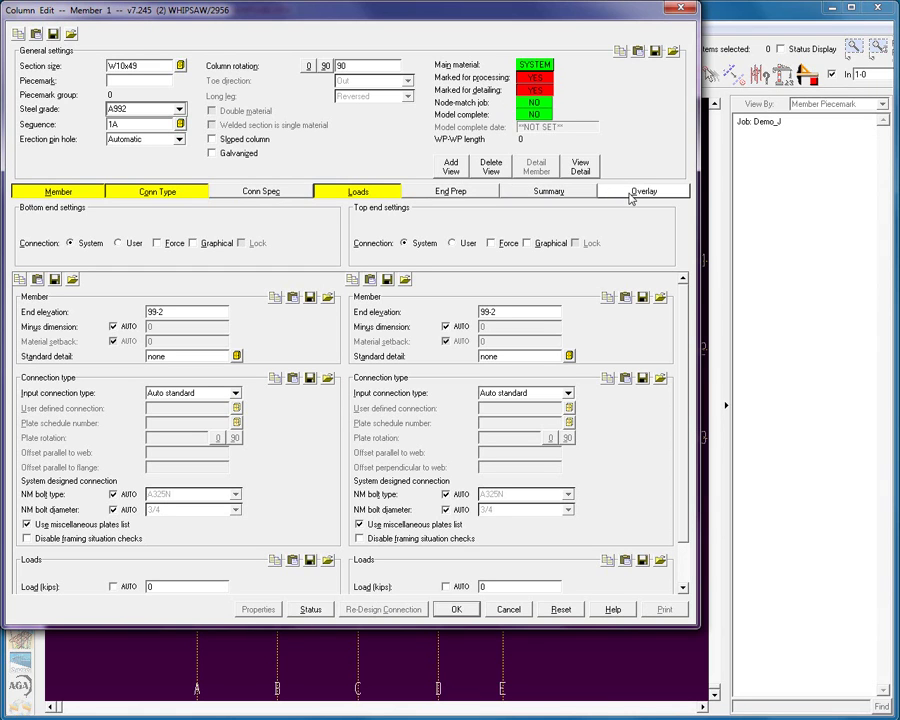
Step: Examine the column's member, connection type, connection specification, loads and end preparation settings, both individually and combined
{"action": "left_click", "coordinate": [266, 191]}
{"action": "left_click", "coordinate": [449, 191]}
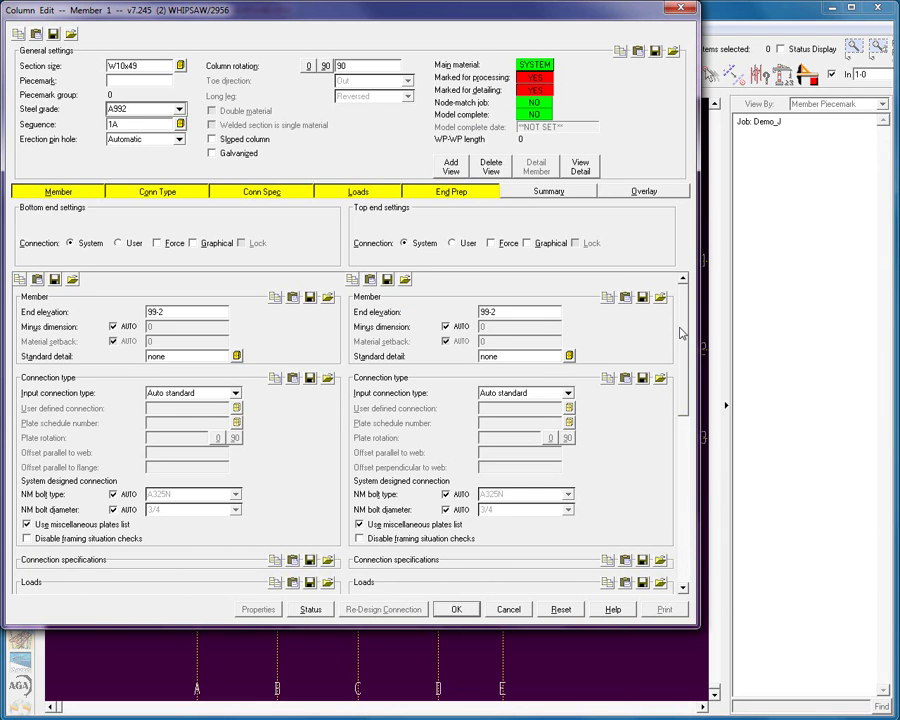
{"action": "mouse_move", "coordinate": [682, 336]}
{"action": "left_mouse_down"}
{"action": "mouse_move", "coordinate": [684, 521]}
{"action": "mouse_move", "coordinate": [686, 317]}
{"action": "left_mouse_up"}
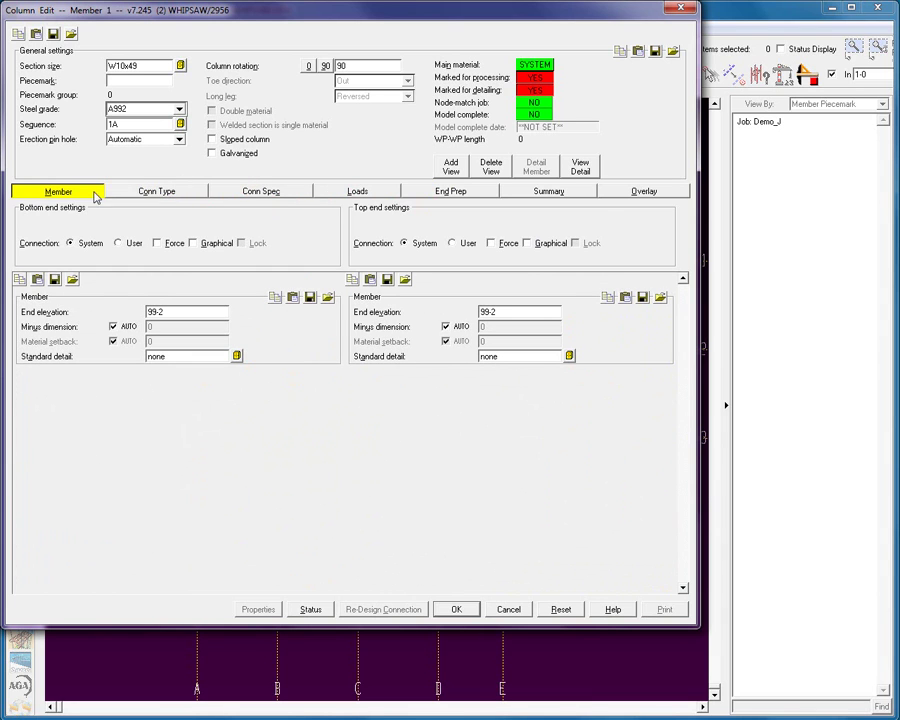
{"action": "left_click", "coordinate": [646, 193]}
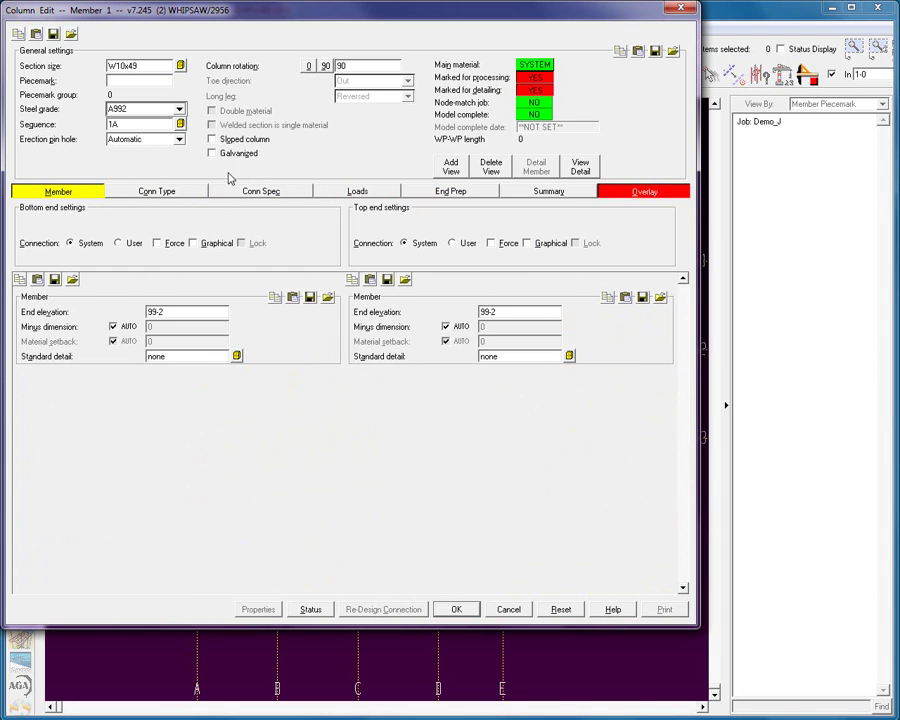
{"action": "left_click", "coordinate": [158, 193]}
{"action": "left_click", "coordinate": [262, 192]}
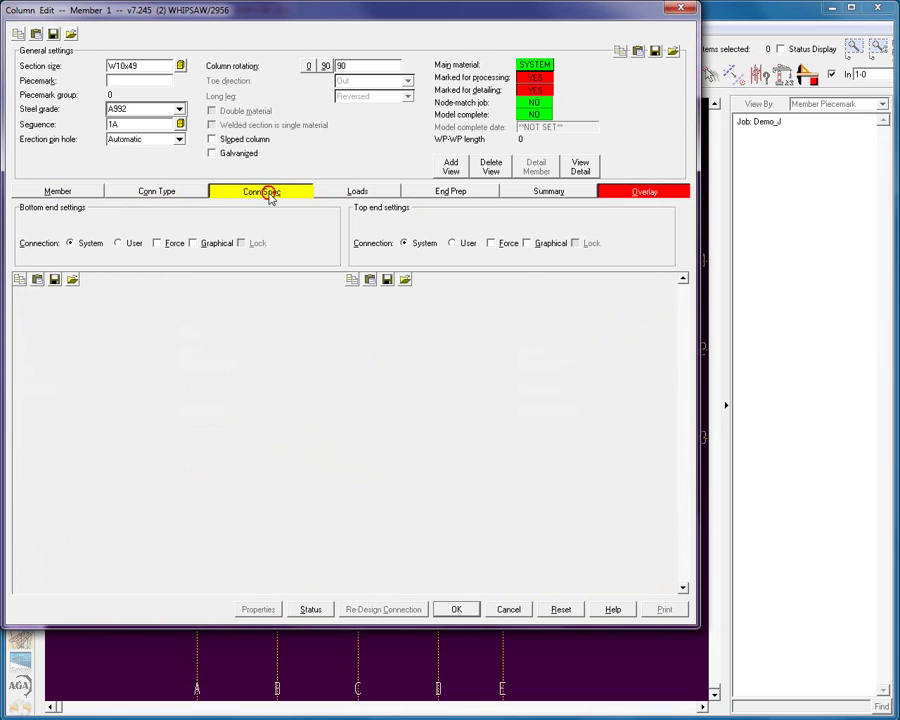
{"action": "left_click", "coordinate": [363, 192]}
{"action": "left_click", "coordinate": [456, 192]}
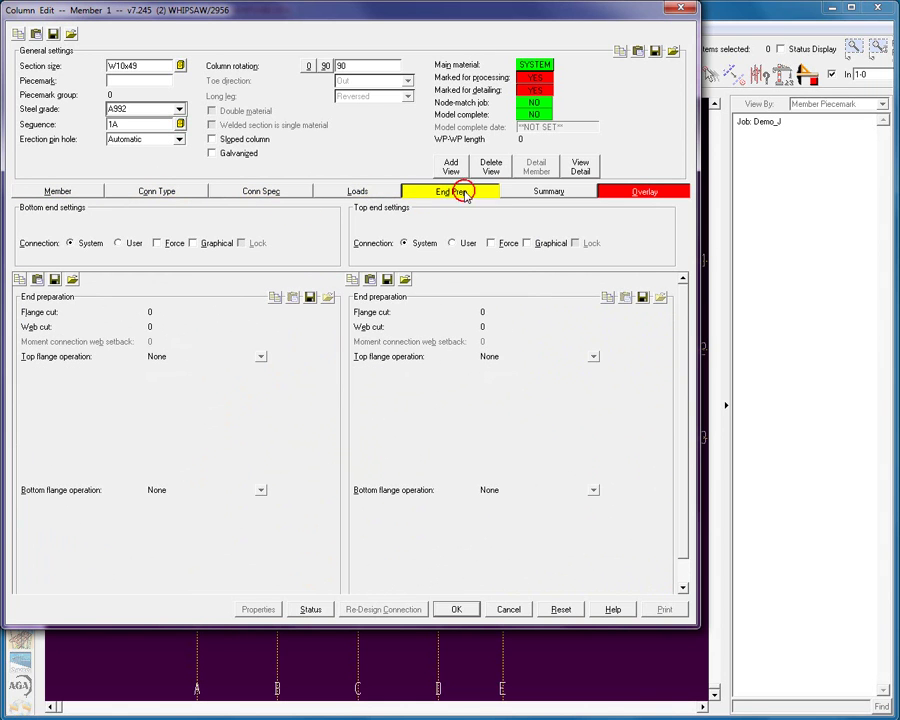
{"action": "left_click", "coordinate": [56, 192]}
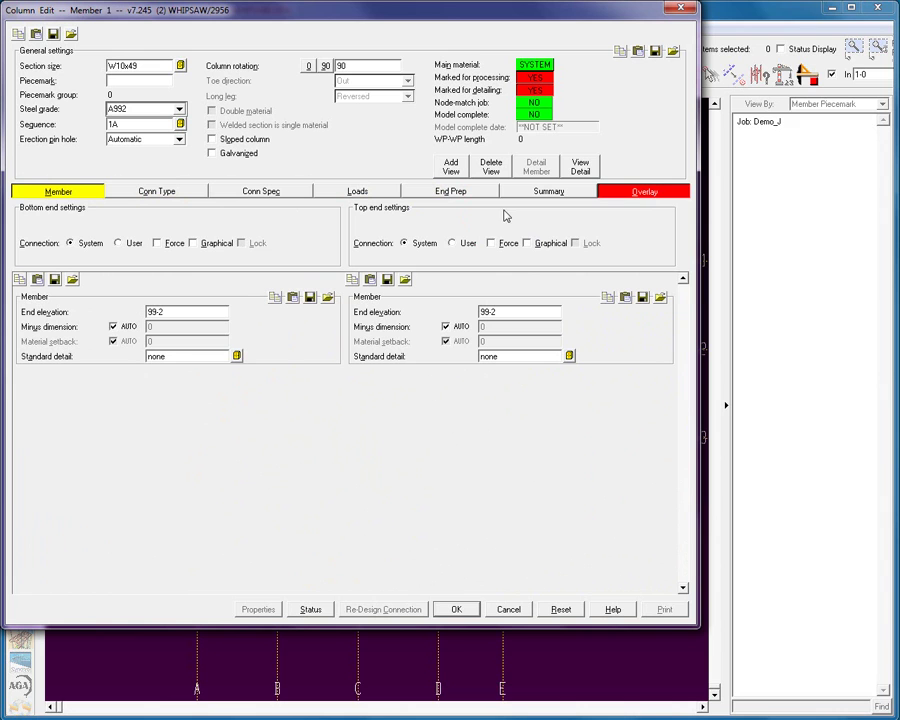
{"action": "left_click", "coordinate": [650, 191]}
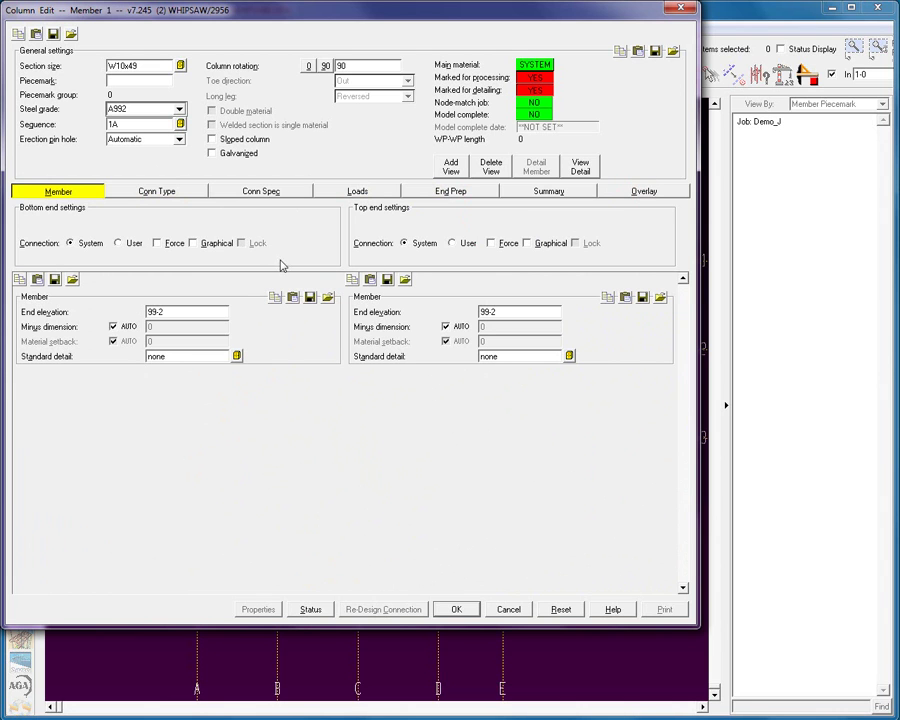
{"action": "left_click", "coordinate": [155, 191]}
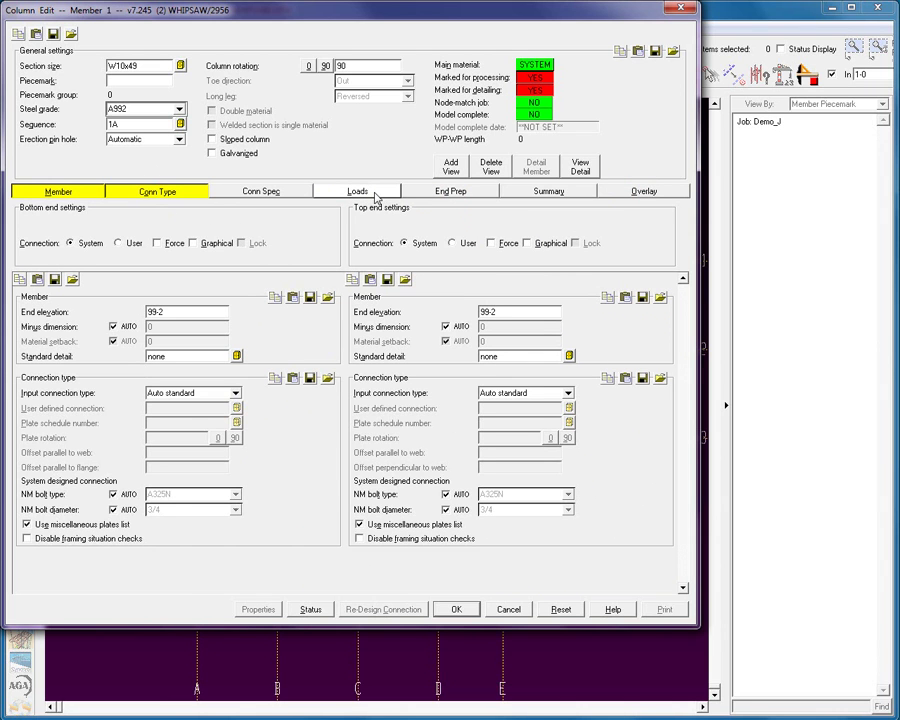
{"action": "left_click", "coordinate": [376, 194]}
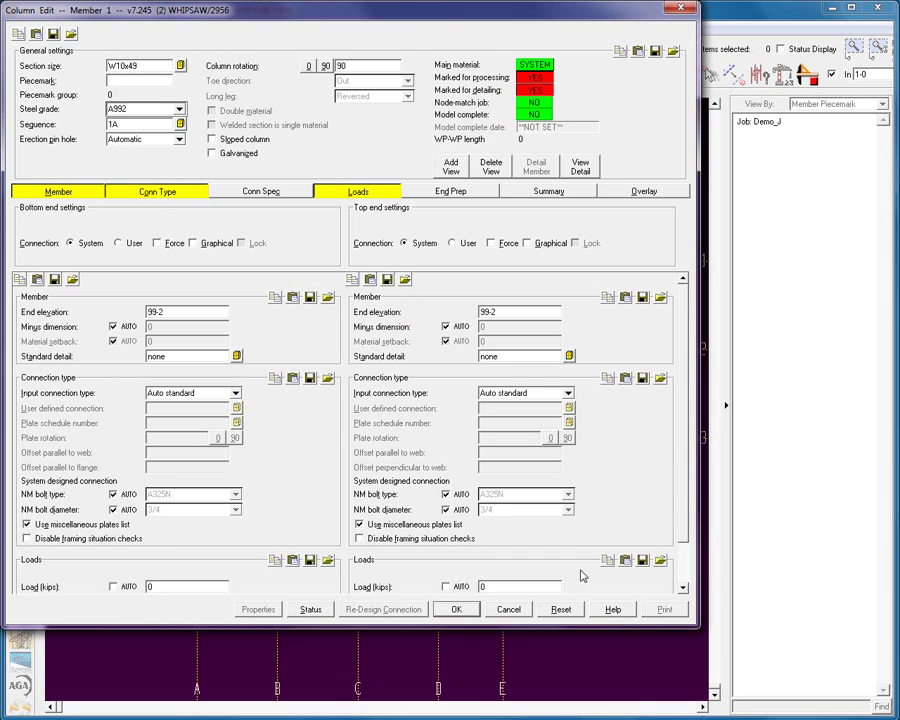
Step: Enlarge the column settings window to show the loads, and set the top end elevation to 126-0
{"action": "left_click_drag", "start_coordinate": [575, 625], "coordinate": [575, 679]}
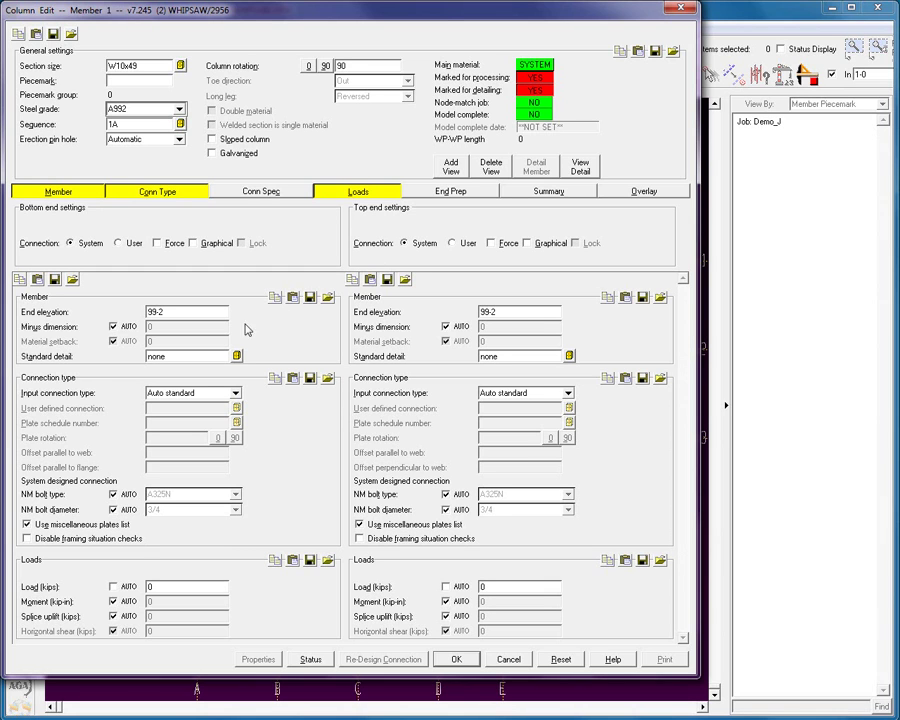
{"action": "left_click", "coordinate": [208, 316]}
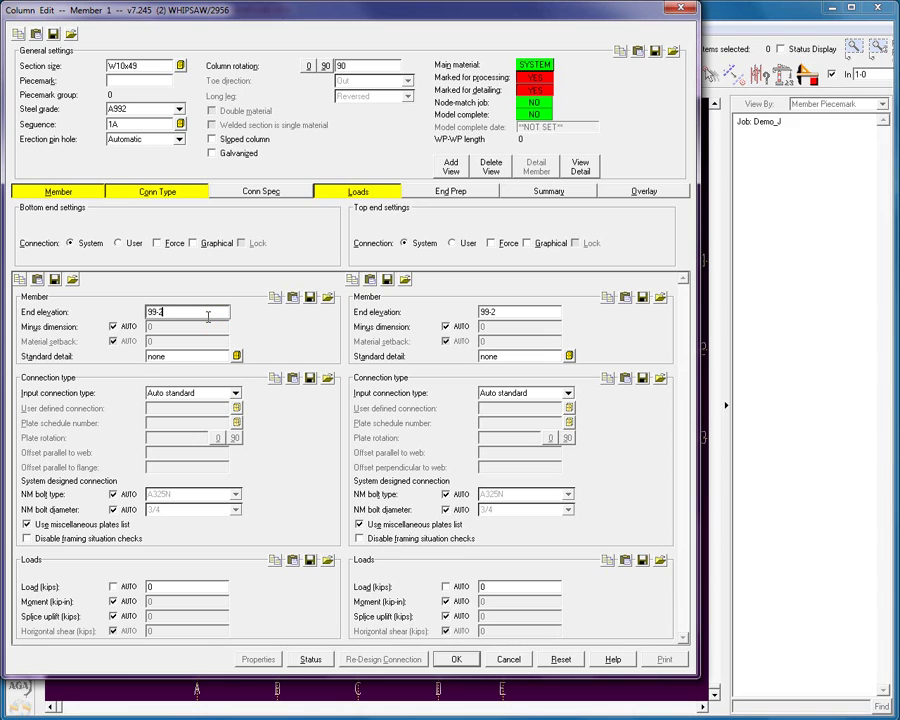
{"action": "key", "text": "Tab"}
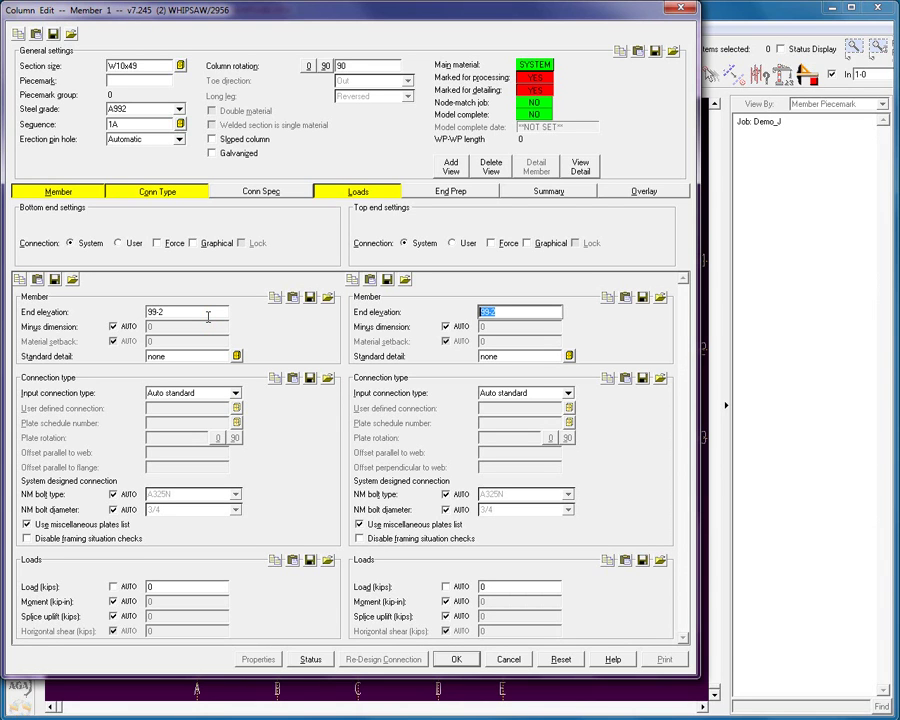
{"action": "type", "text": "126-0"}
{"action": "left_click", "coordinate": [207, 317]}
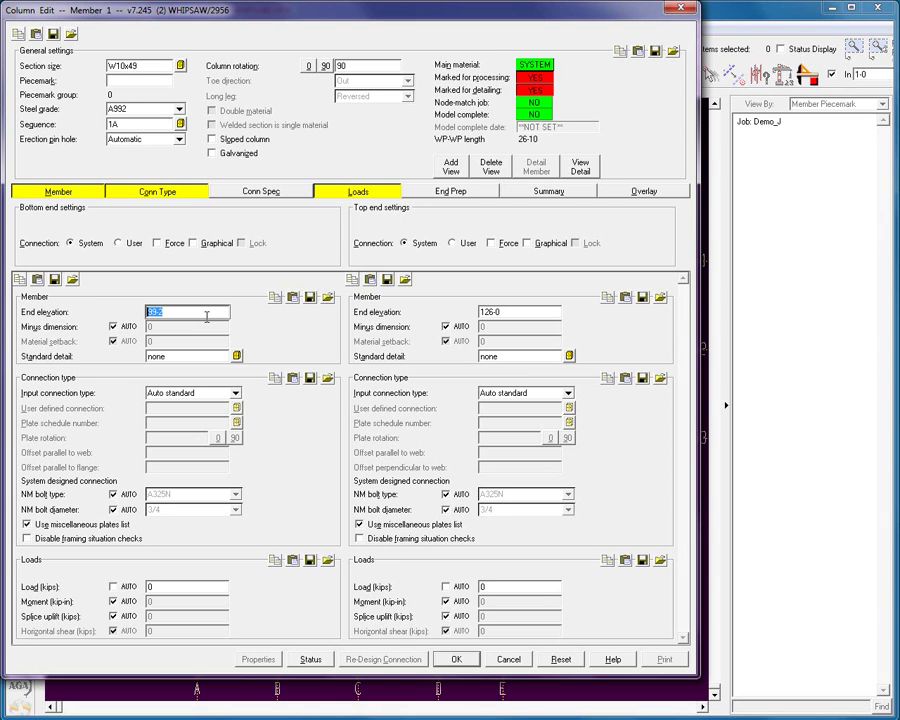
{"action": "key", "text": "Tab"}
{"action": "key", "text": "Tab"}
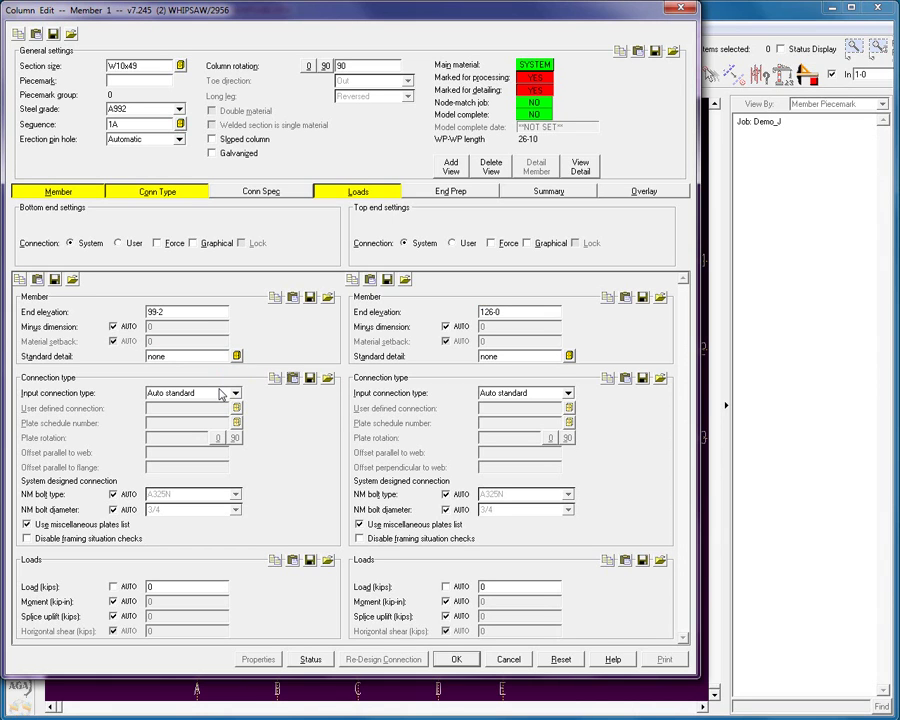
{"action": "key", "text": "Tab"}
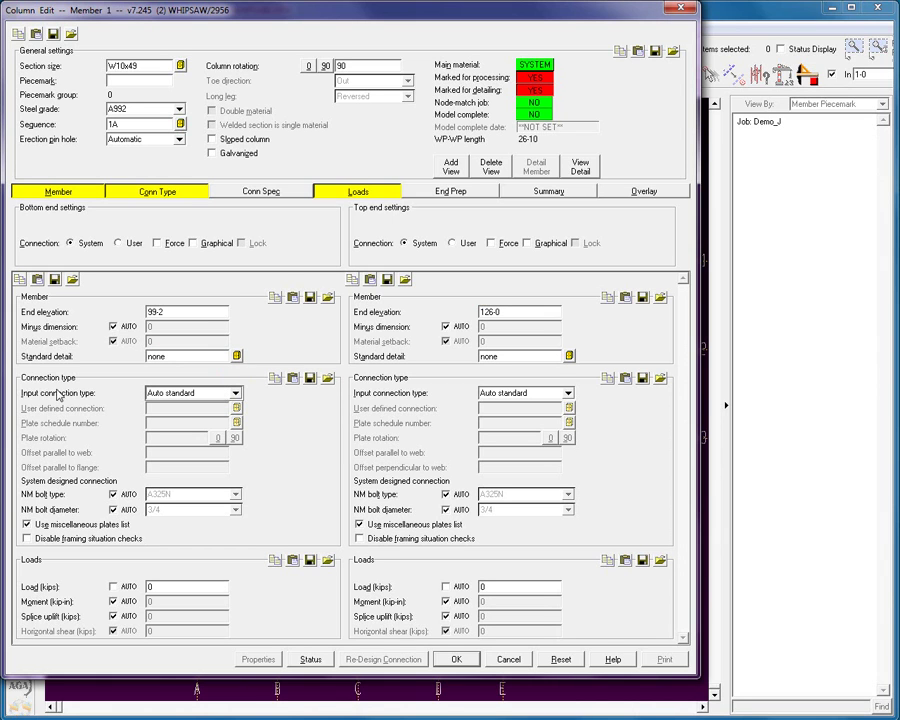
Step: Set the bottom end connection to User base/cap plt with plate schedule number 1 and accept the column
{"action": "left_click", "coordinate": [236, 393]}
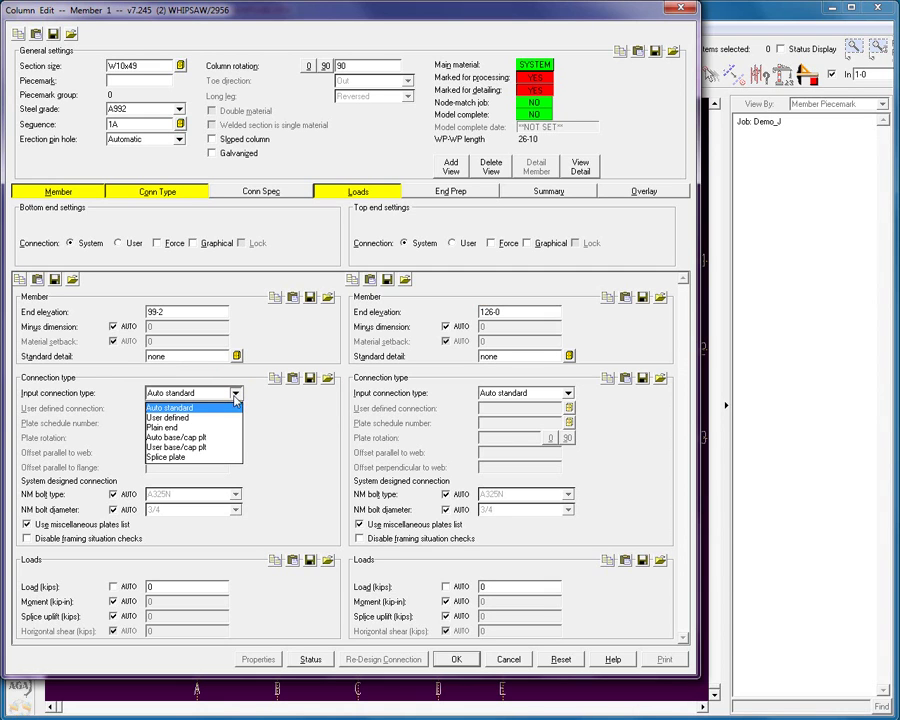
{"action": "left_click", "coordinate": [215, 447]}
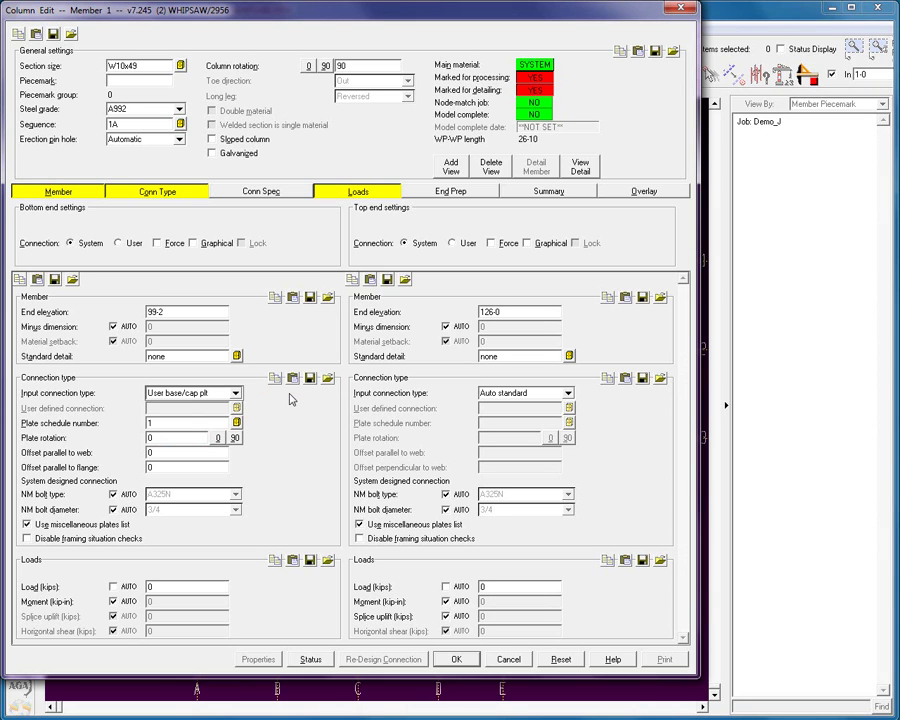
{"action": "left_click", "coordinate": [237, 424]}
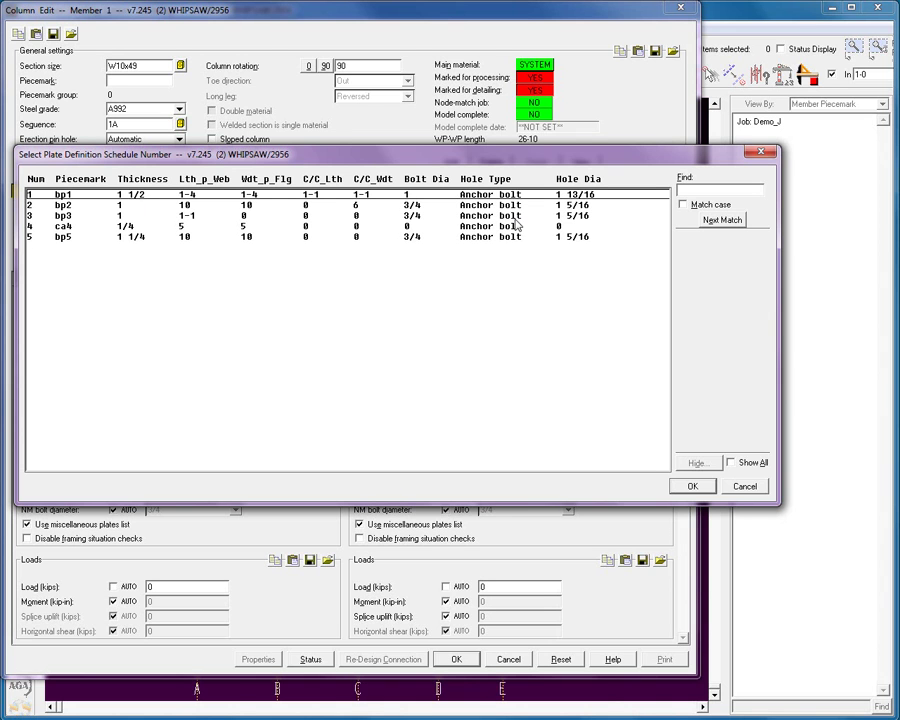
{"action": "left_click", "coordinate": [692, 487]}
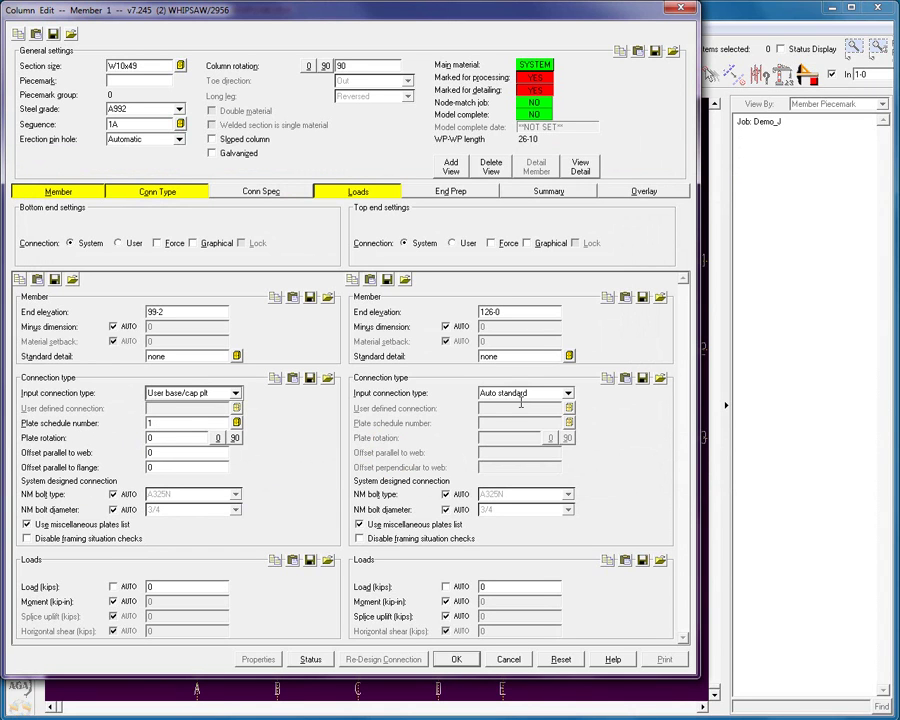
{"action": "left_click", "coordinate": [456, 660]}
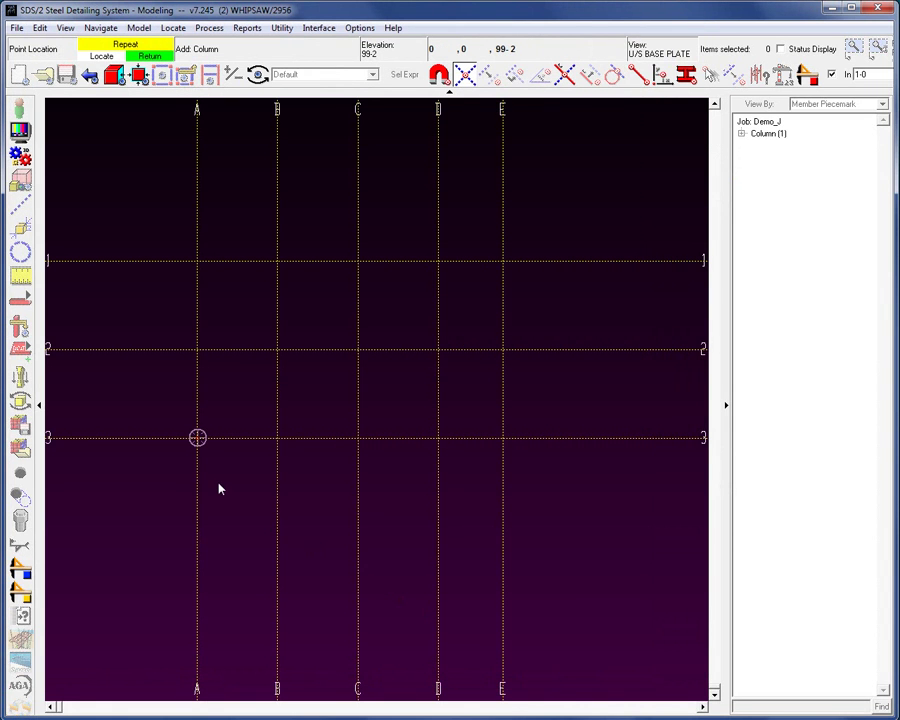
Step: Repeat the W10x49 column at grid intersections A/2, A/1, D/1, D/3 and B/1
{"action": "scroll", "coordinate": [196, 432], "scroll_direction": "up", "scroll_amount": 5}
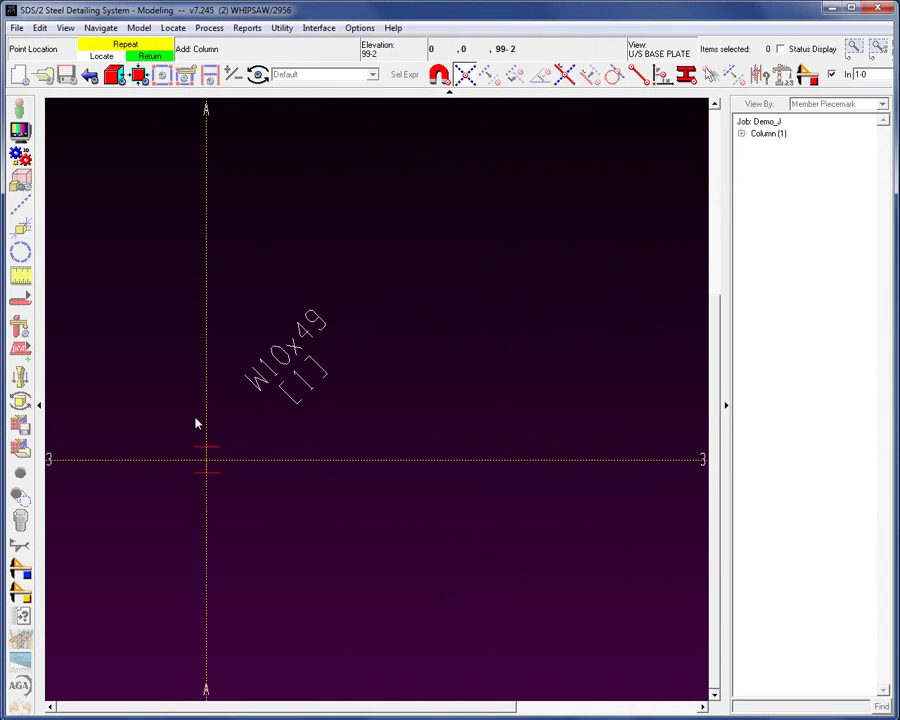
{"action": "scroll", "coordinate": [196, 430], "scroll_direction": "down", "scroll_amount": 6}
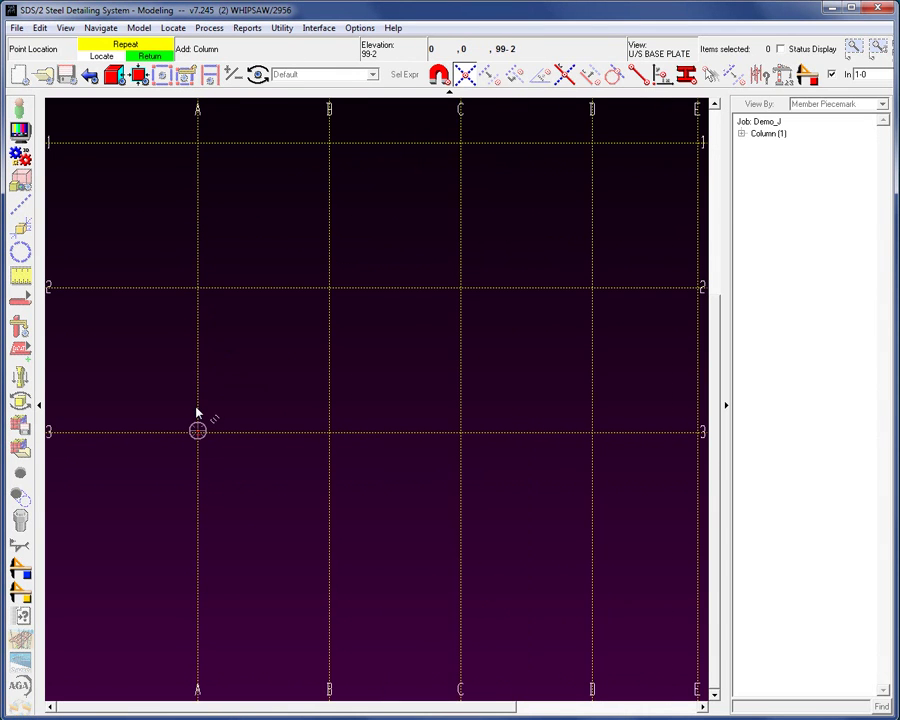
{"action": "left_click", "coordinate": [200, 308]}
{"action": "scroll", "coordinate": [204, 160], "scroll_direction": "down", "scroll_amount": 1}
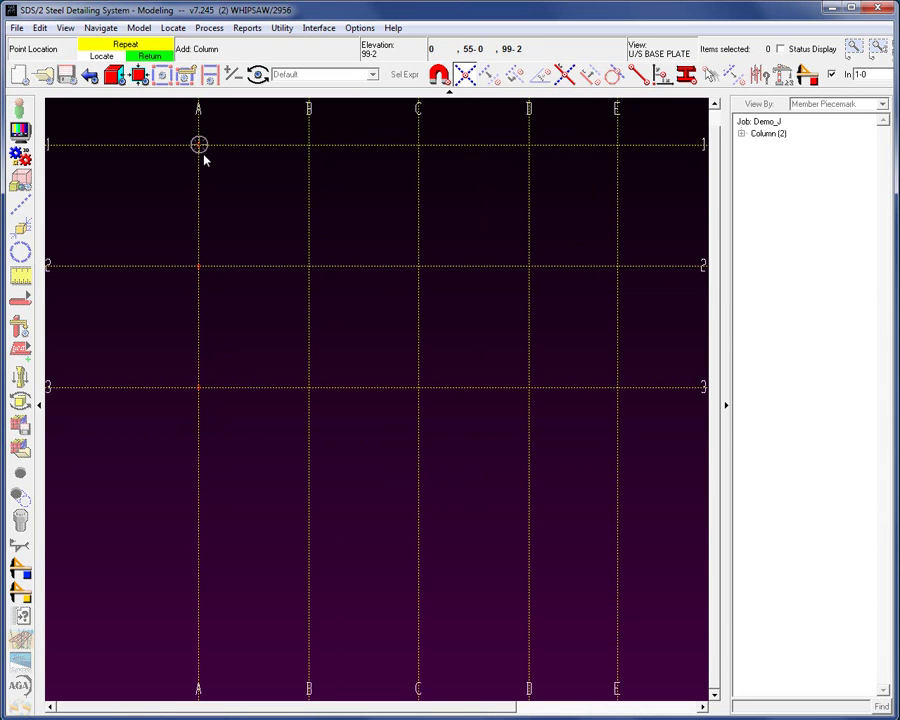
{"action": "scroll", "coordinate": [204, 160], "scroll_direction": "up", "scroll_amount": 1}
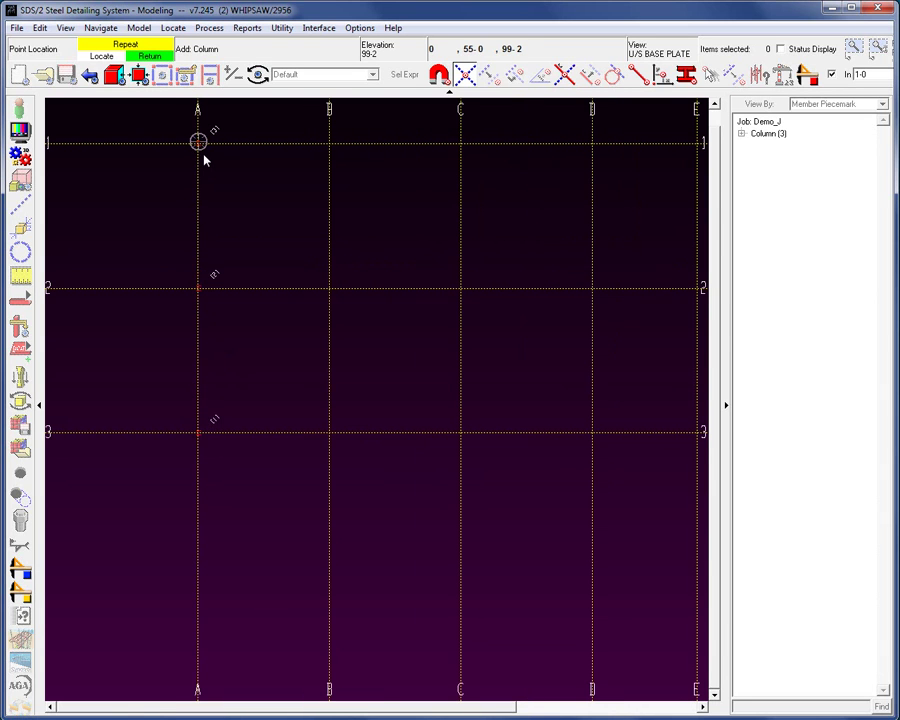
{"action": "left_click", "coordinate": [593, 160]}
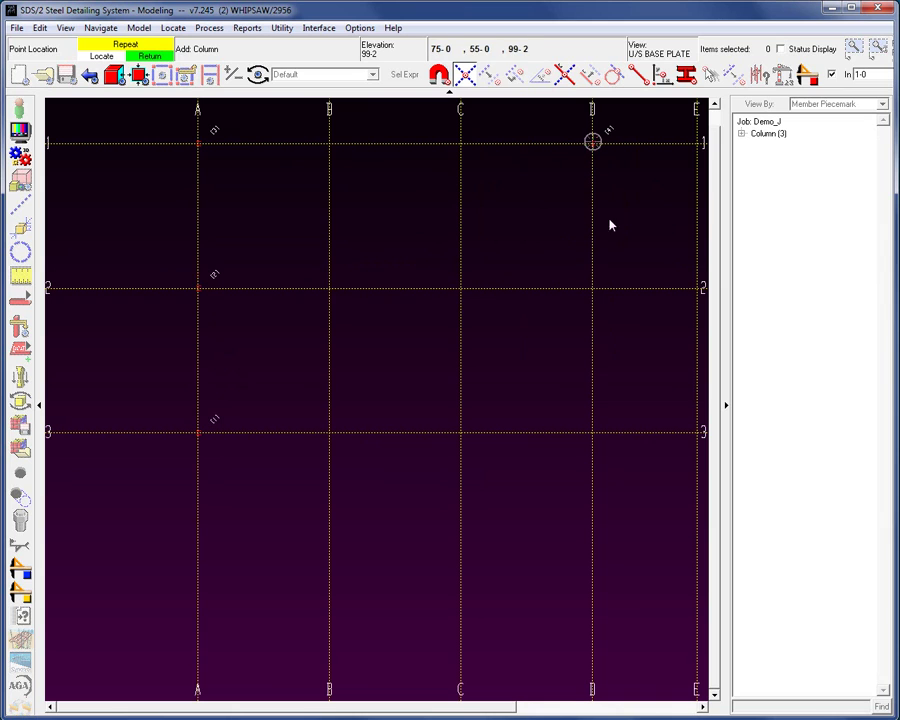
{"action": "left_click", "coordinate": [598, 418]}
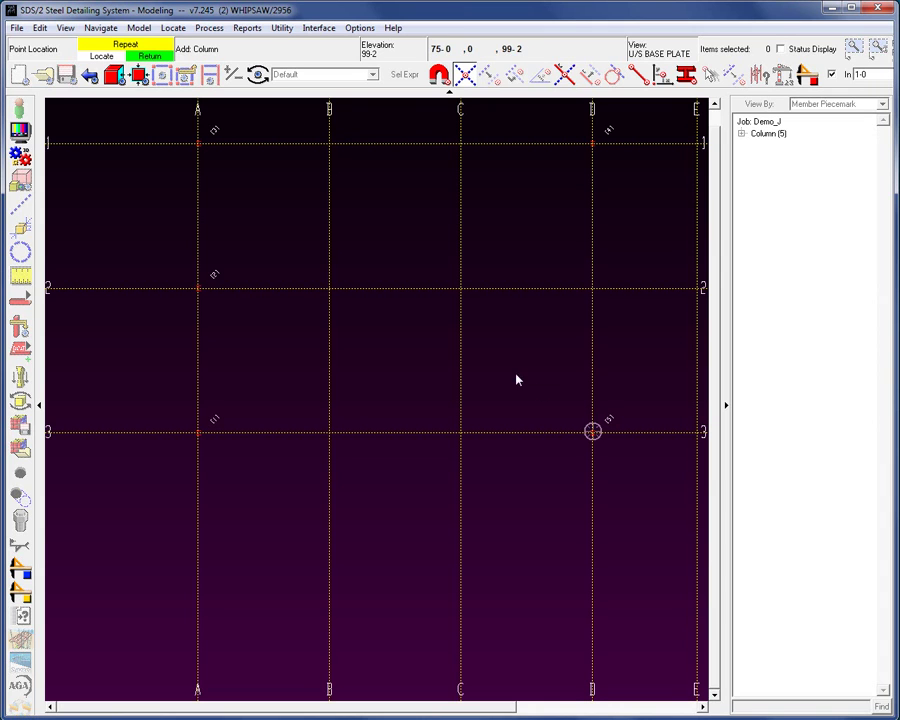
{"action": "left_click", "coordinate": [329, 143]}
Step: Start a new column at grid intersection B/3 and try the section size w1x800
{"action": "left_click", "coordinate": [335, 432]}
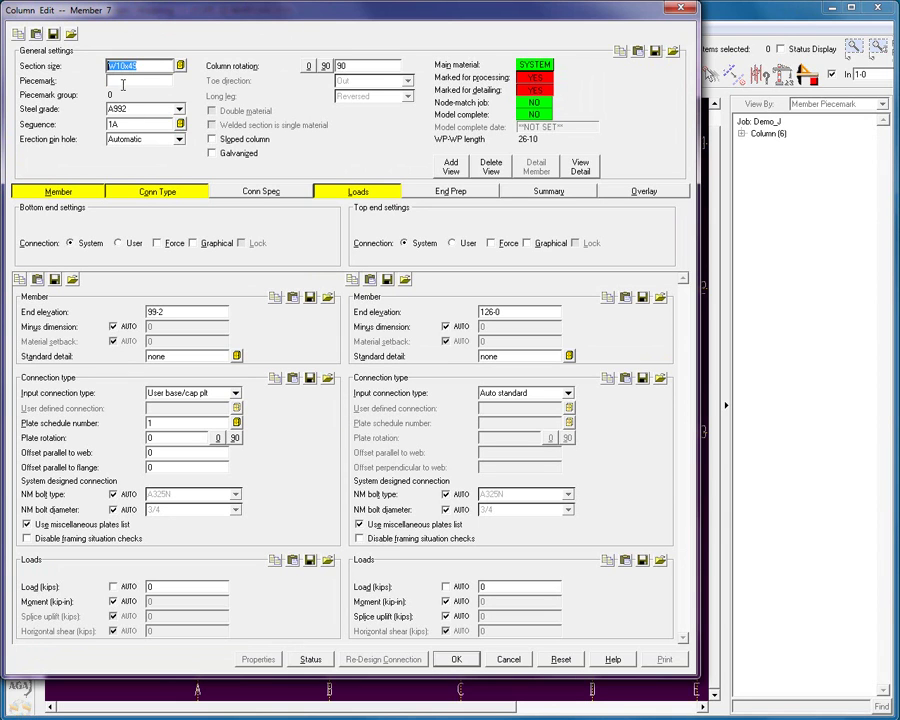
{"action": "type", "text": "w1x800"}
{"action": "key", "text": "Return"}
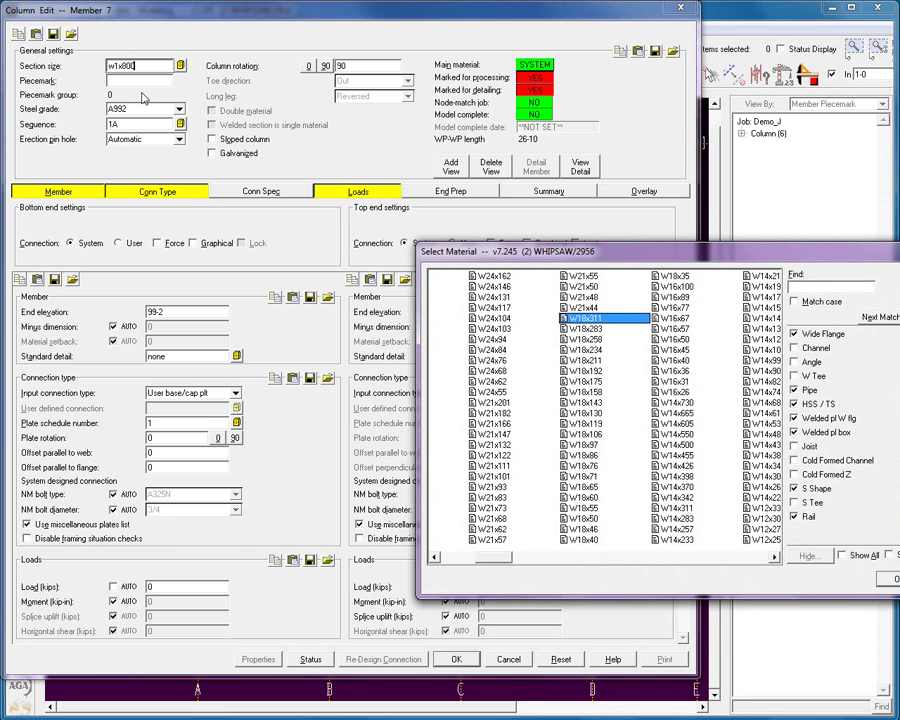
{"action": "left_click_drag", "start_coordinate": [575, 190], "coordinate": [345, 170]}
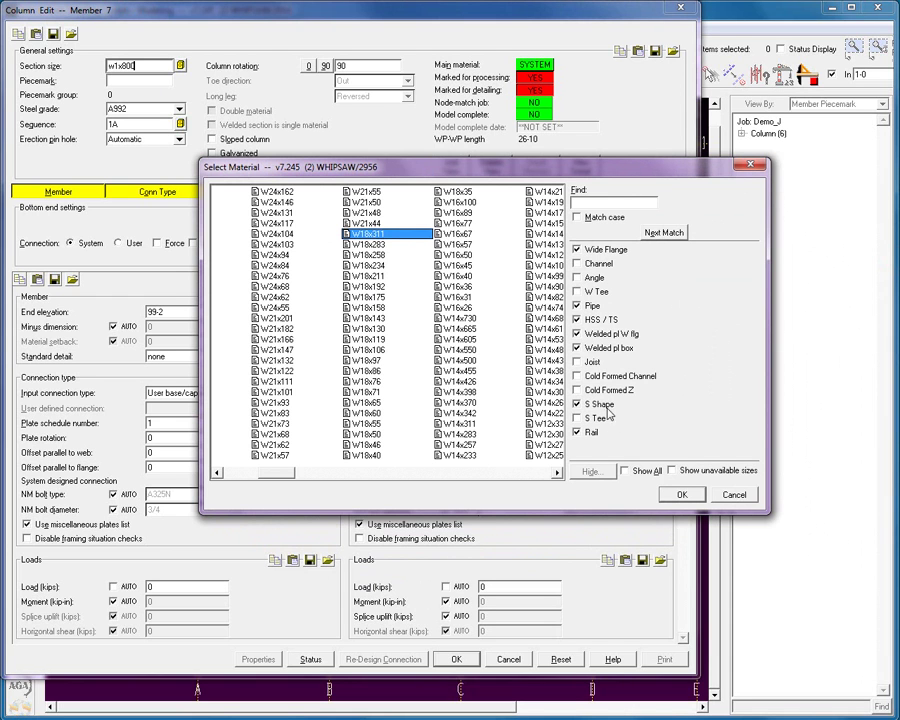
{"action": "left_click", "coordinate": [734, 494]}
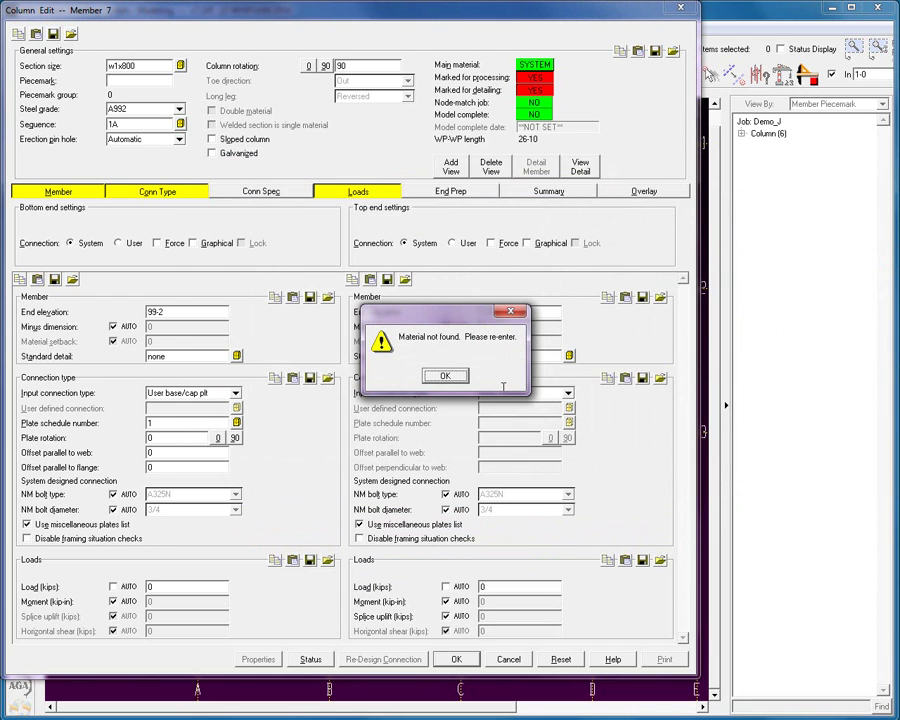
{"action": "left_click", "coordinate": [445, 375]}
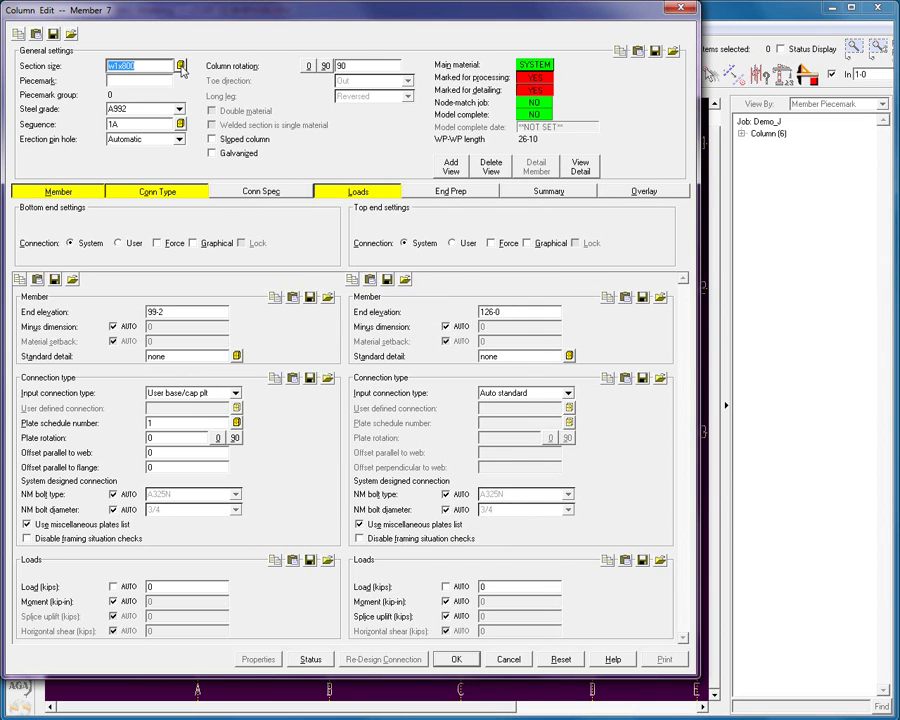
Step: Browse the column's available materials, limit the list to Wide Flange sections only, and cancel the material selection
{"action": "left_click", "coordinate": [181, 65]}
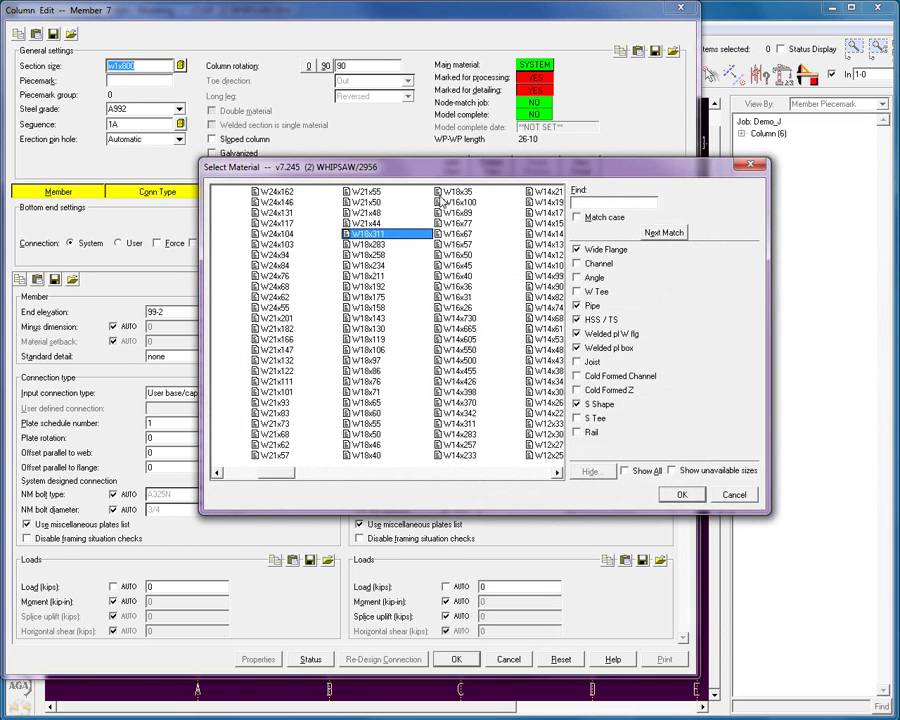
{"action": "left_click", "coordinate": [388, 328]}
{"action": "left_click", "coordinate": [455, 385]}
{"action": "left_click", "coordinate": [455, 265]}
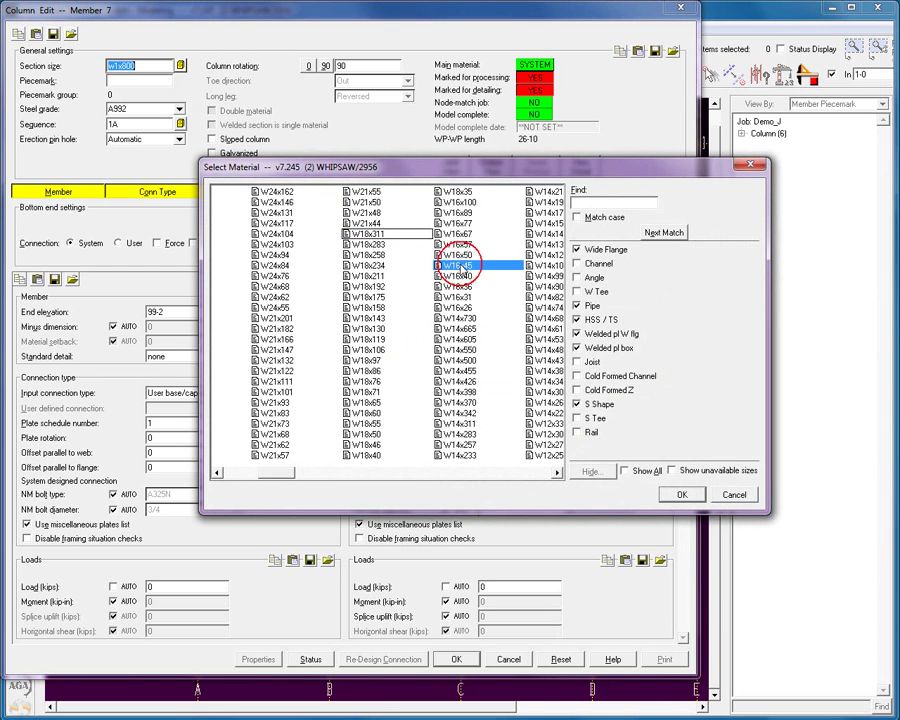
{"action": "left_click", "coordinate": [577, 305]}
{"action": "left_click", "coordinate": [577, 320]}
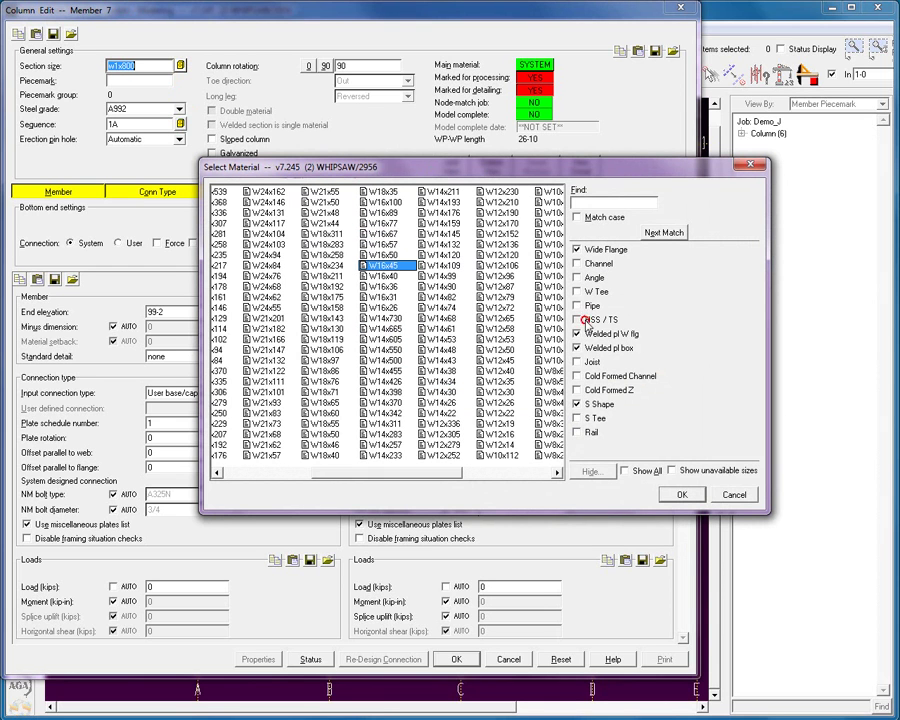
{"action": "left_click", "coordinate": [577, 334]}
{"action": "left_click", "coordinate": [577, 348]}
{"action": "left_click", "coordinate": [577, 404]}
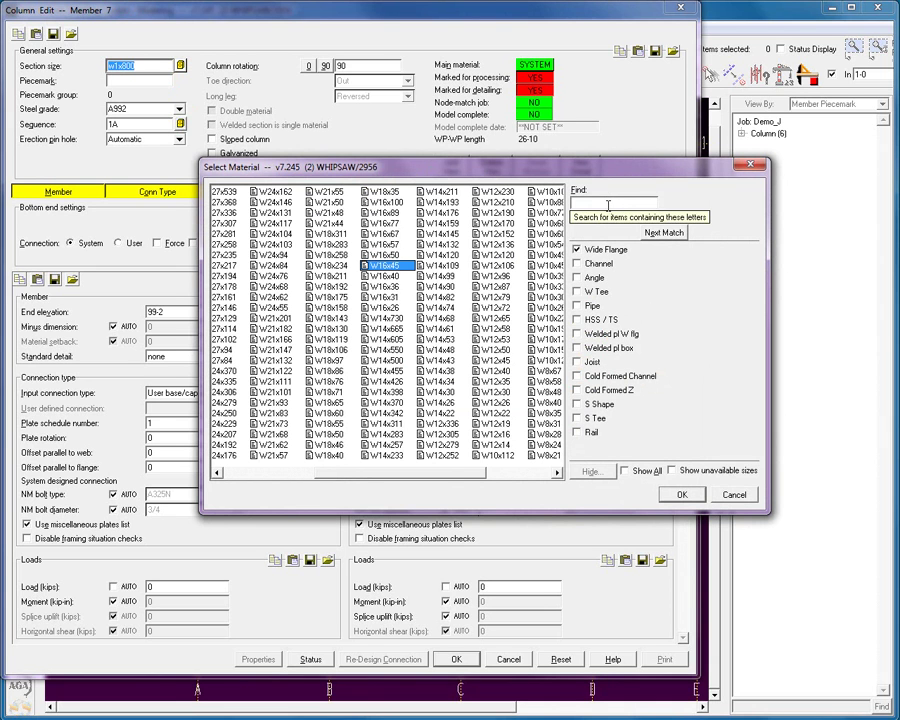
{"action": "left_click", "coordinate": [735, 495]}
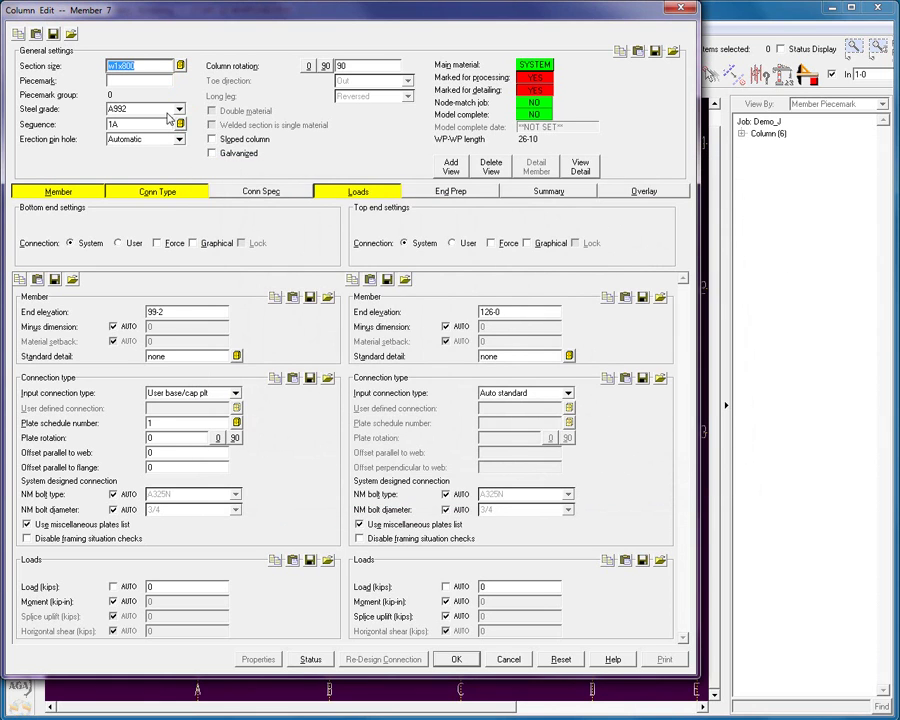
Step: Set the B/3 column's section size to W8x48 and accept the column
{"action": "type", "text": "w8"}
{"action": "type", "text": "x48"}
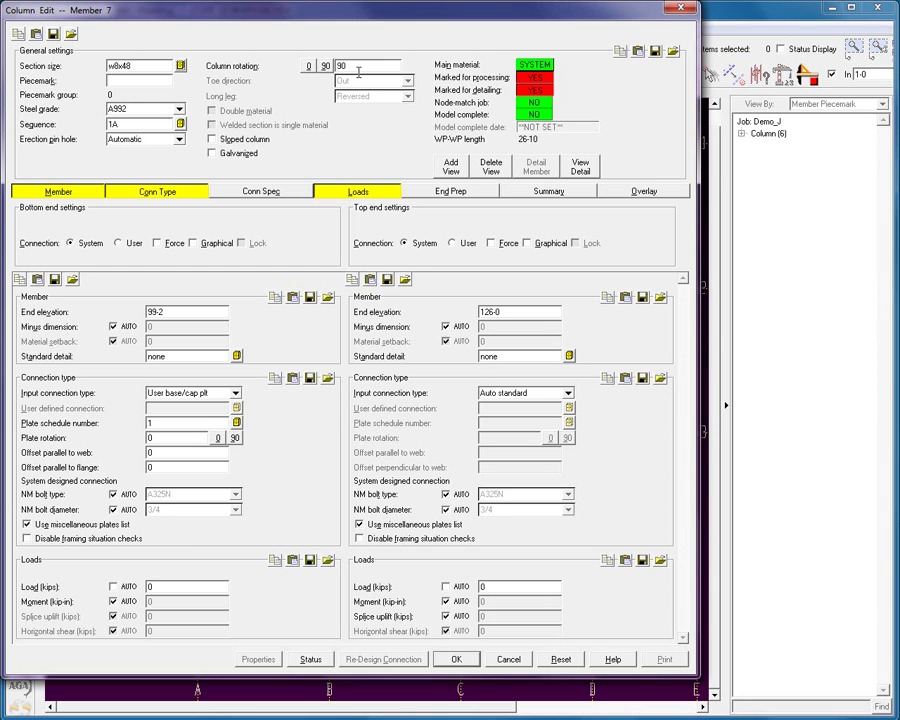
{"action": "left_click", "coordinate": [528, 311]}
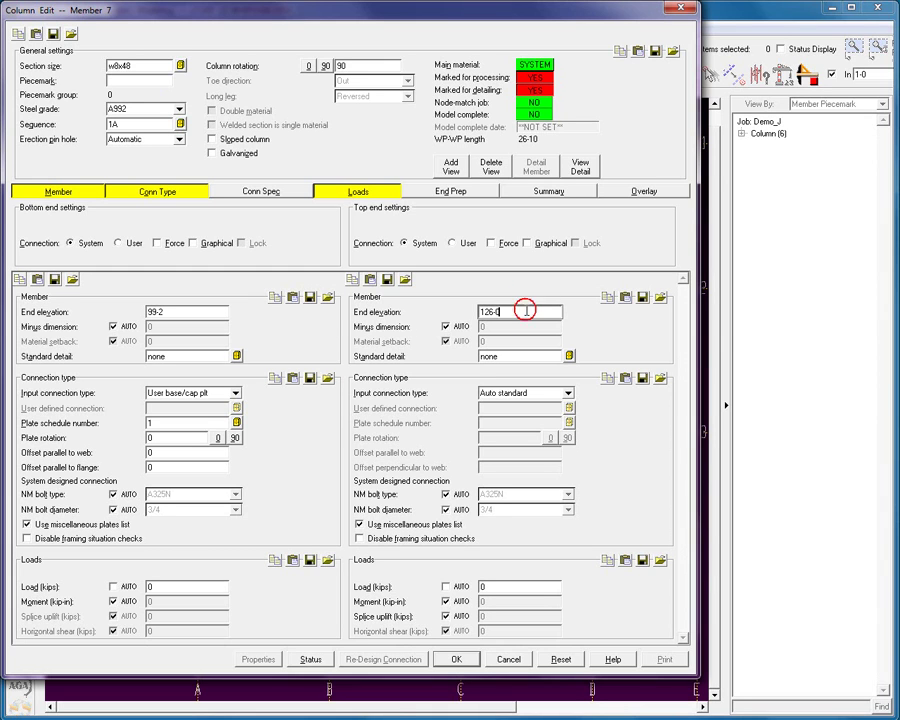
{"action": "left_click", "coordinate": [171, 425]}
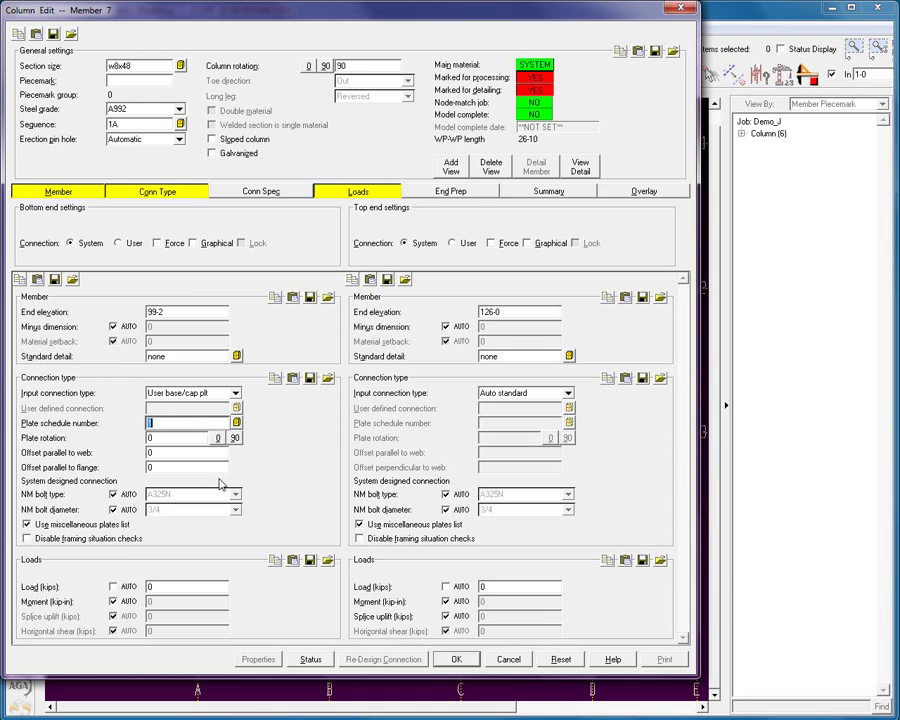
{"action": "left_click", "coordinate": [456, 659]}
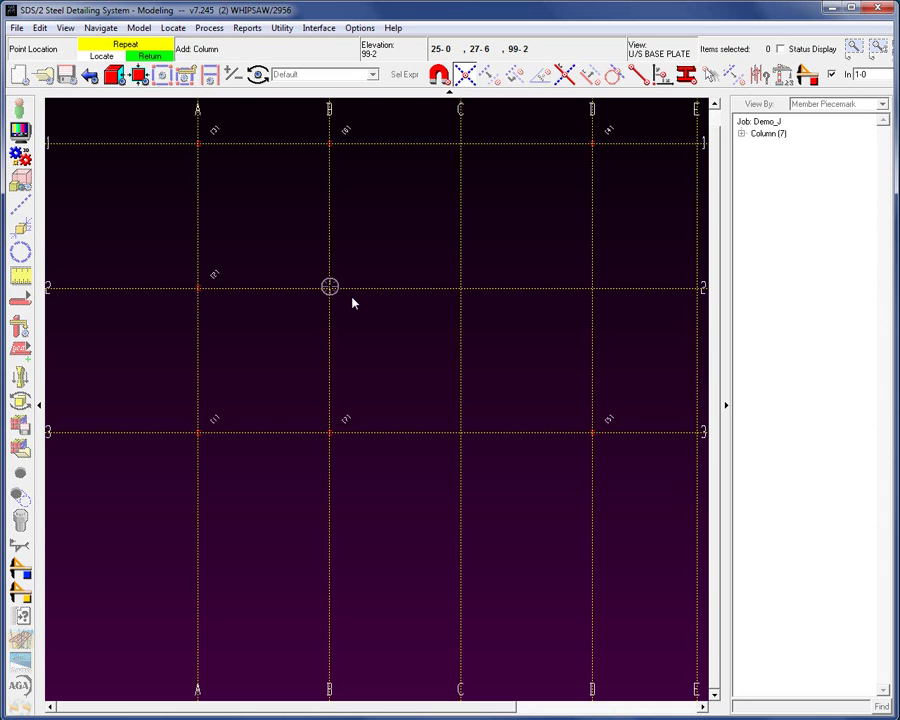
Step: Add a W8x48 column at grid intersection B/2 with bottom plate schedule number 2 and column rotation 0
{"action": "left_click", "coordinate": [352, 302]}
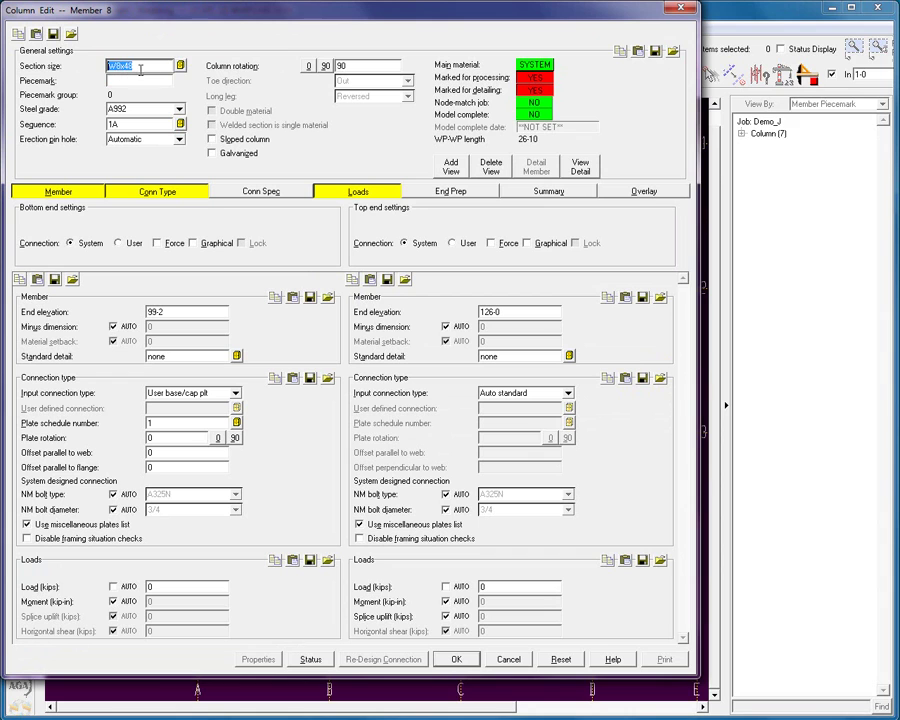
{"action": "double_click", "coordinate": [152, 423]}
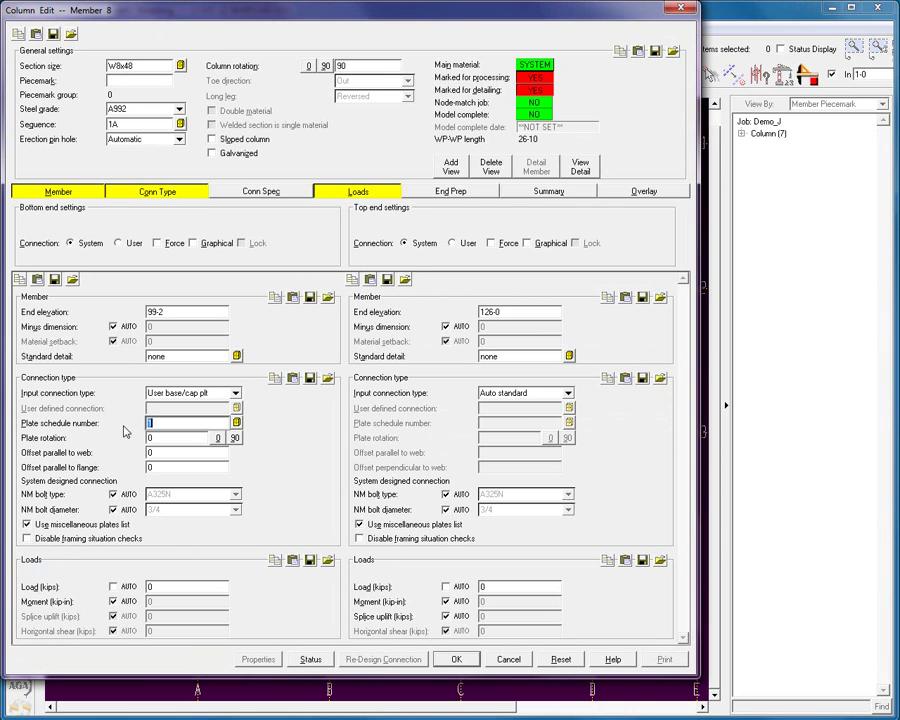
{"action": "type", "text": "2"}
{"action": "left_click", "coordinate": [308, 65]}
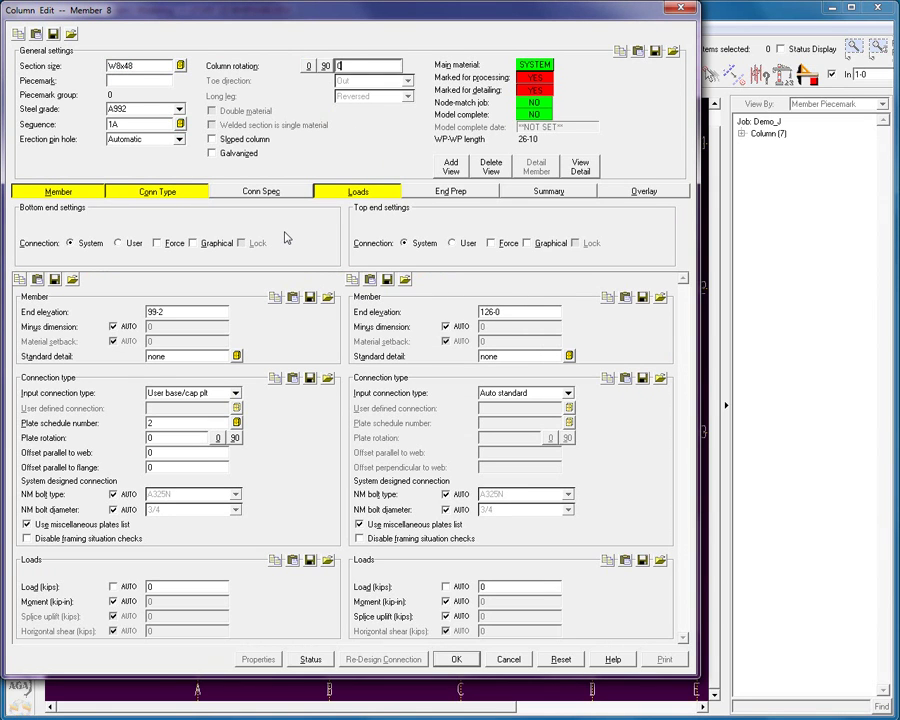
Step: Set the B/2 column's top end elevation to 126-9 1/2, accept it, and repeat the column at C/2
{"action": "left_click", "coordinate": [521, 315]}
{"action": "key", "text": "BackSpace"}
{"action": "key", "text": "BackSpace"}
{"action": "type", "text": "-9 1/2"}
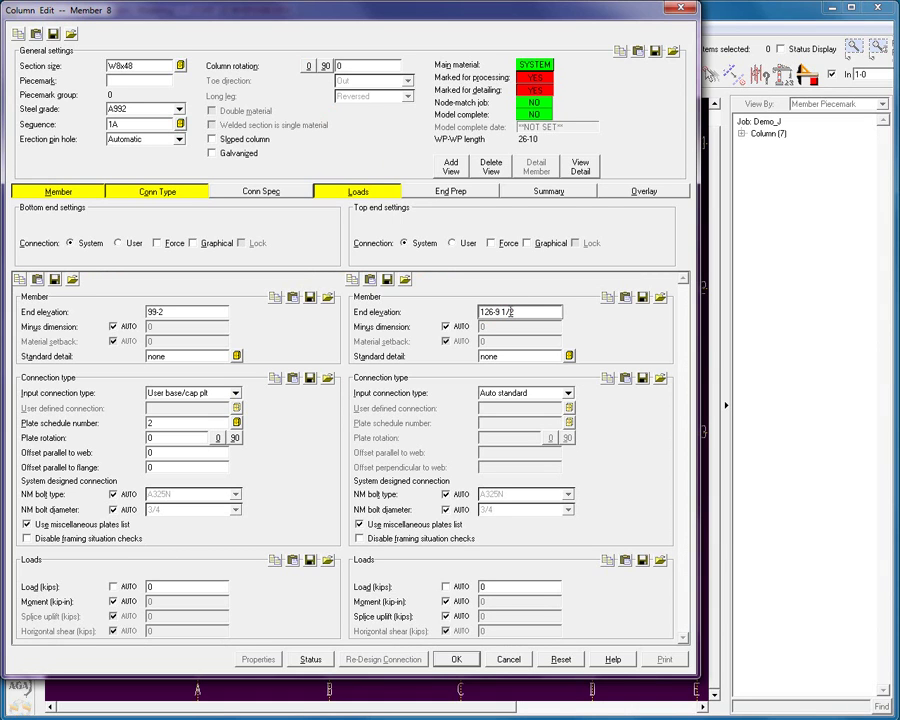
{"action": "left_click", "coordinate": [457, 660]}
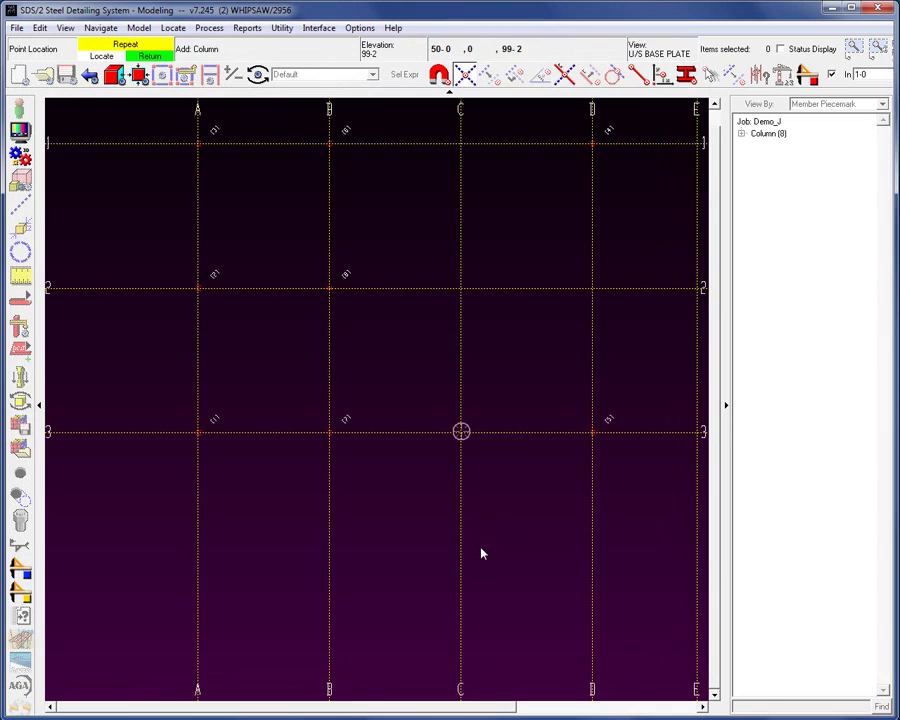
{"action": "left_click", "coordinate": [491, 320]}
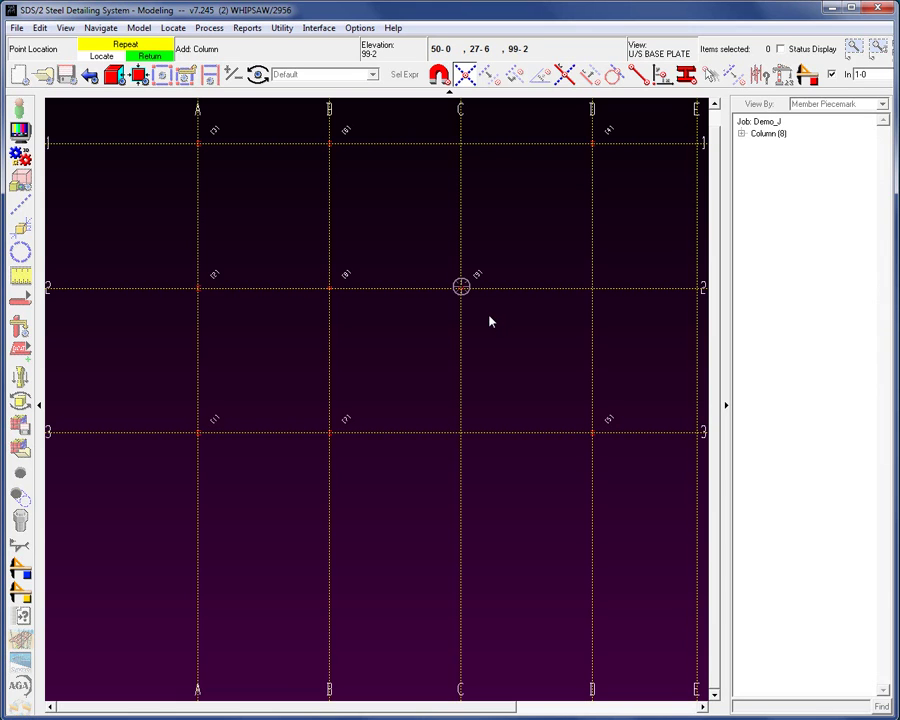
Step: Add a W8x48 column at C/1 with top end elevation 126-0, repeat it at C/3, and finish adding columns
{"action": "left_click", "coordinate": [476, 153]}
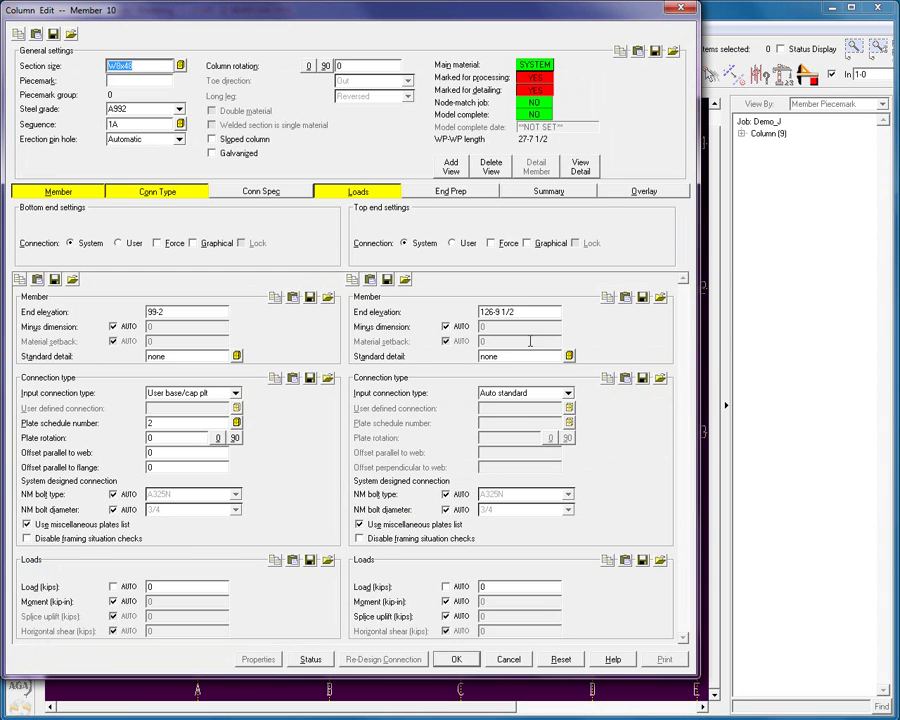
{"action": "key", "text": "BackSpace"}
{"action": "key", "text": "BackSpace"}
{"action": "key", "text": "BackSpace"}
{"action": "key", "text": "BackSpace"}
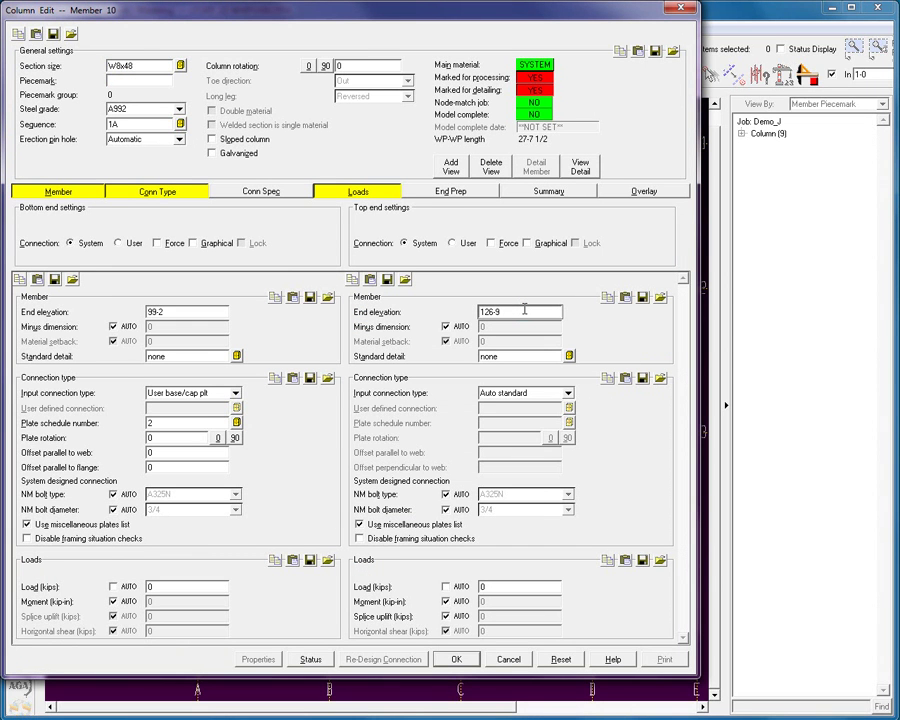
{"action": "key", "text": "BackSpace"}
{"action": "type", "text": "0"}
{"action": "left_click", "coordinate": [459, 659]}
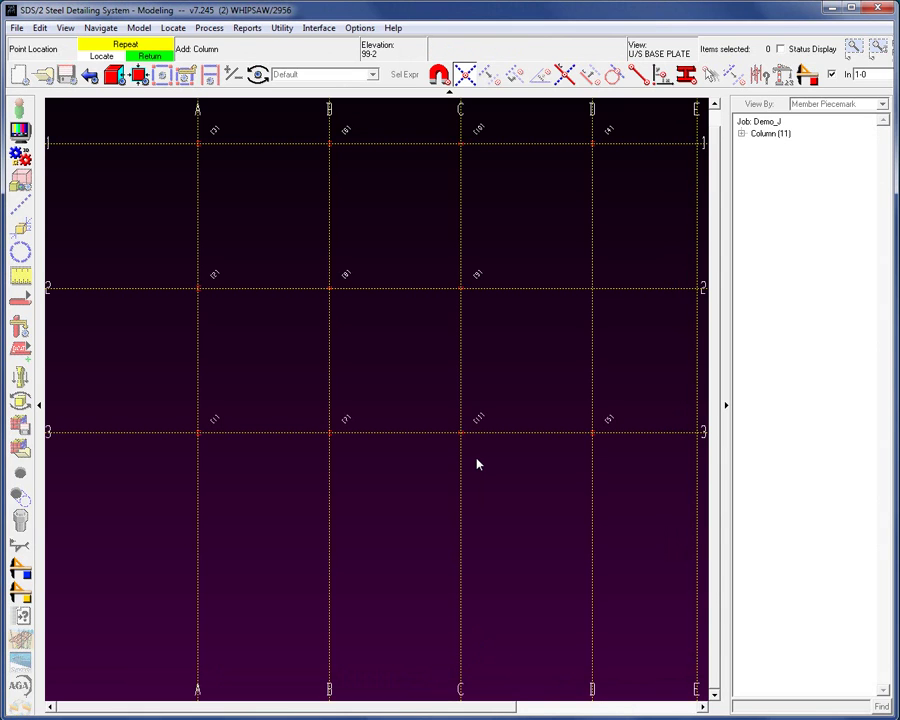
{"action": "left_click", "coordinate": [481, 409]}
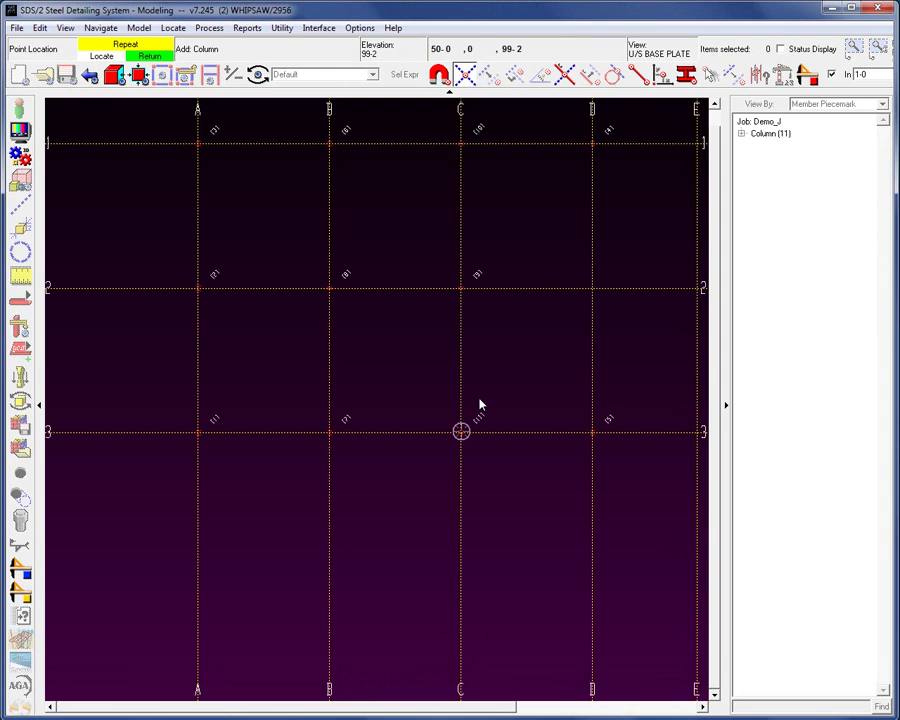
{"action": "right_click", "coordinate": [479, 404]}
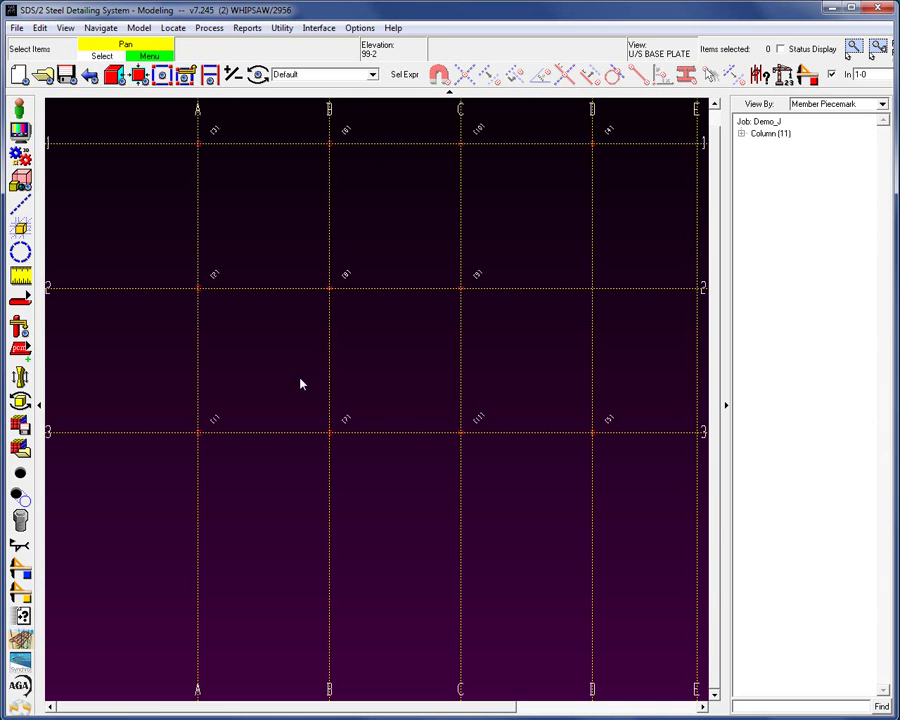
{"action": "key", "text": "ctrl+t"}
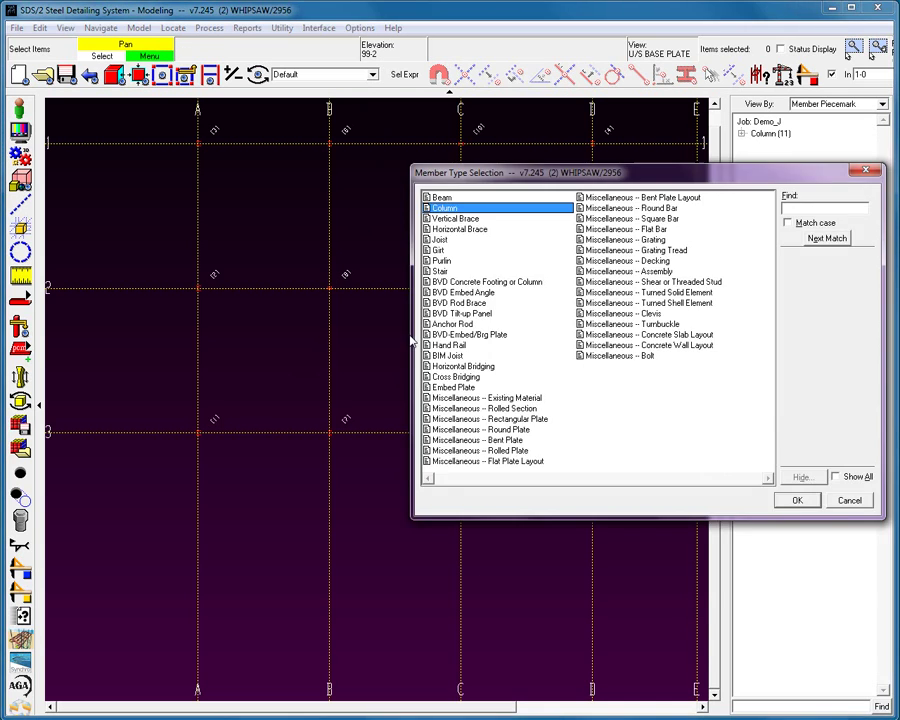
{"action": "double_click", "coordinate": [441, 199]}
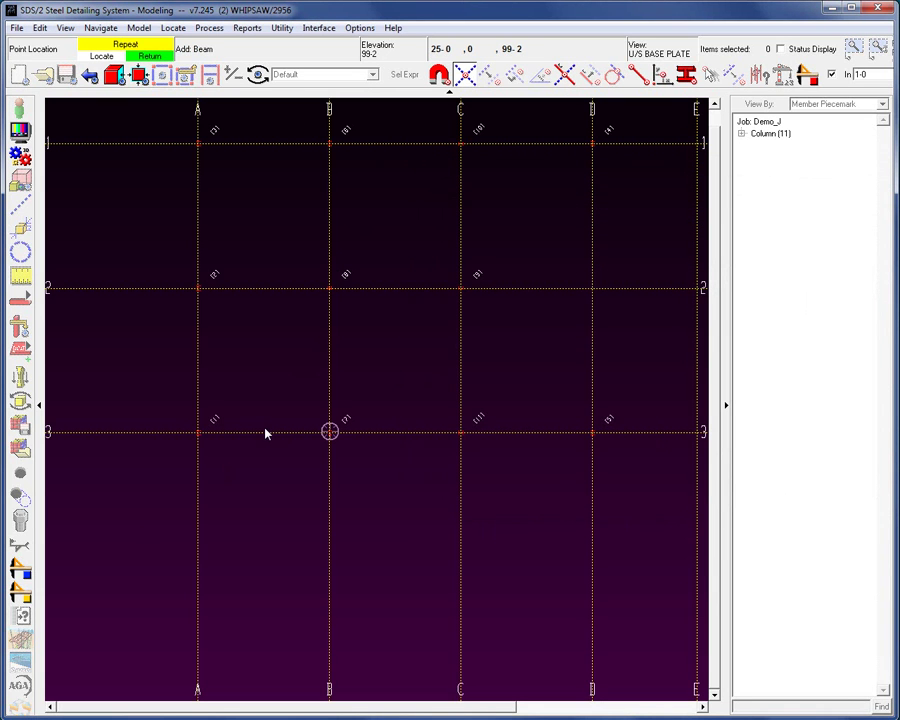
{"action": "left_click", "coordinate": [235, 437]}
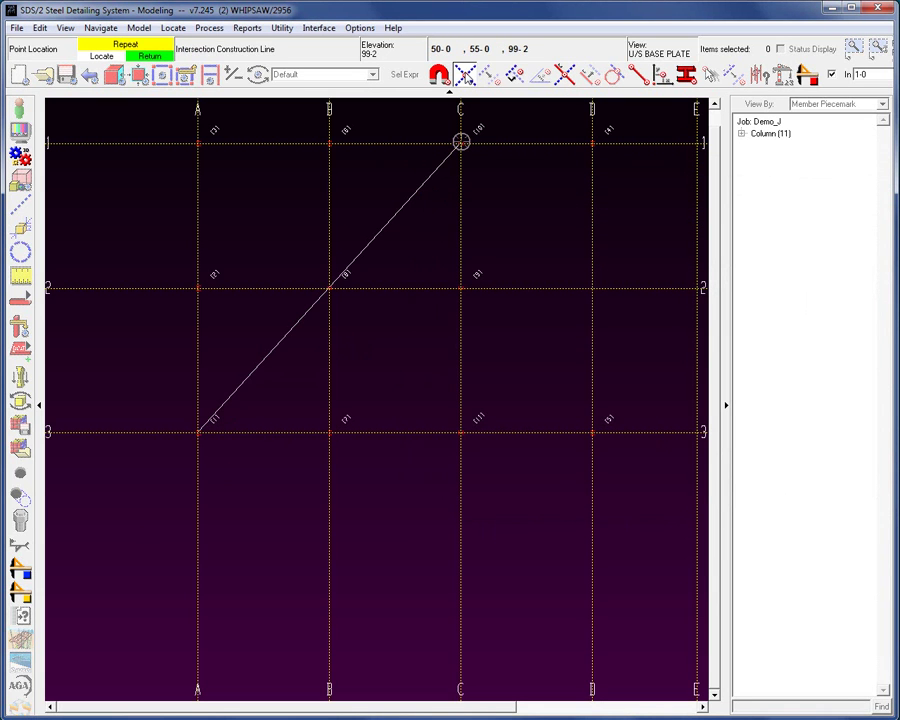
{"action": "left_click", "coordinate": [213, 323]}
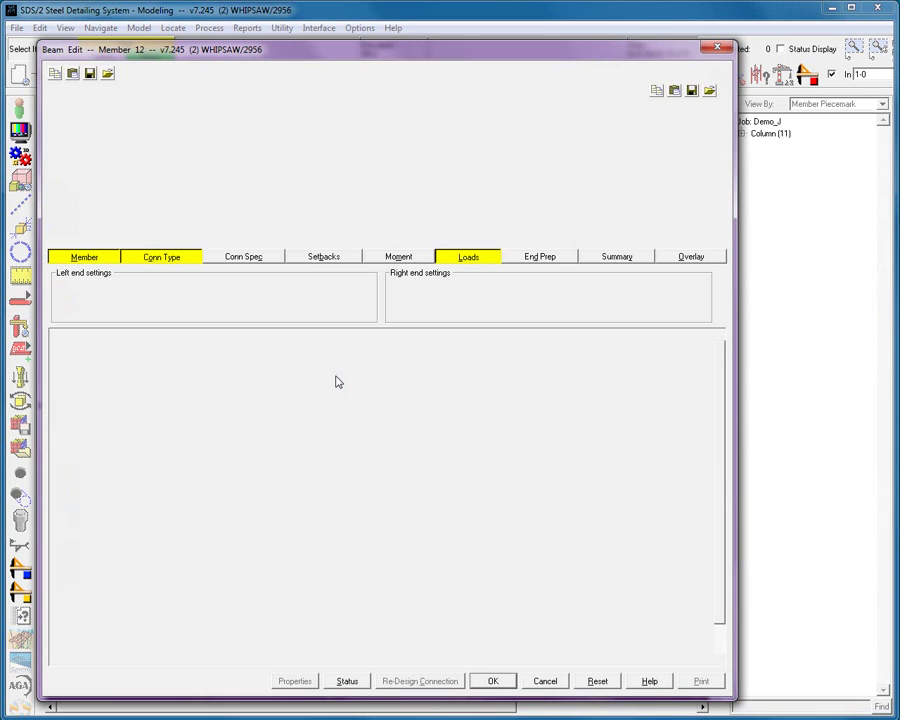
{"action": "left_click", "coordinate": [188, 377]}
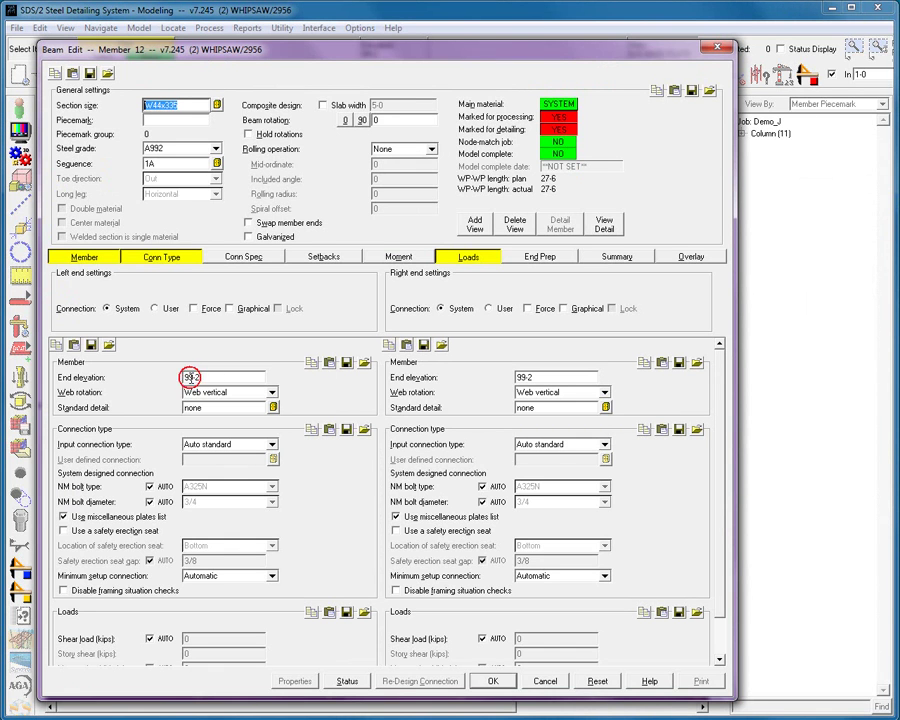
{"action": "left_click", "coordinate": [568, 376]}
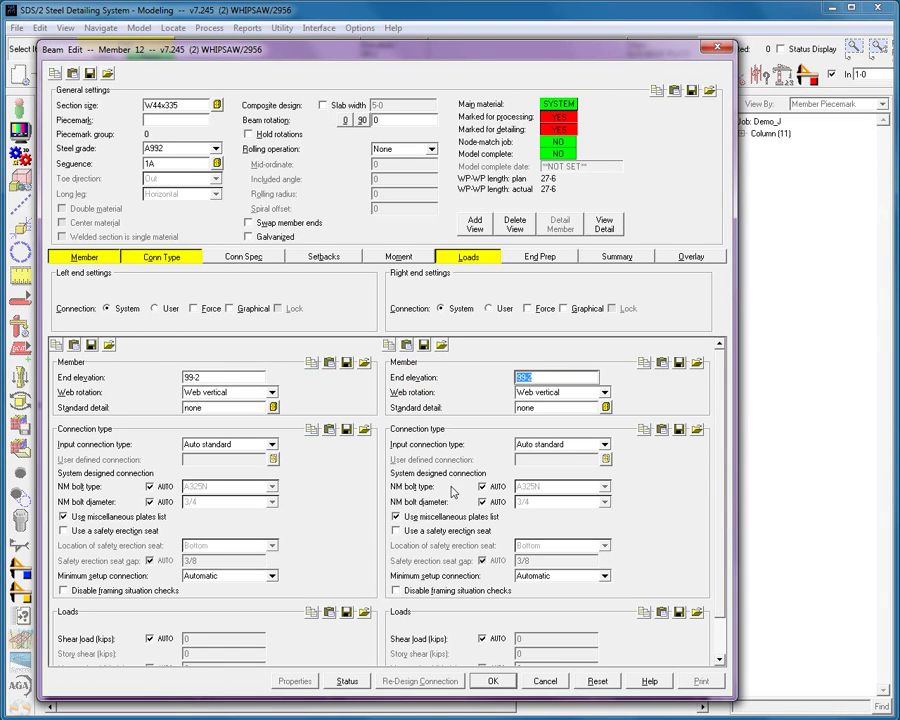
{"action": "left_click", "coordinate": [546, 682]}
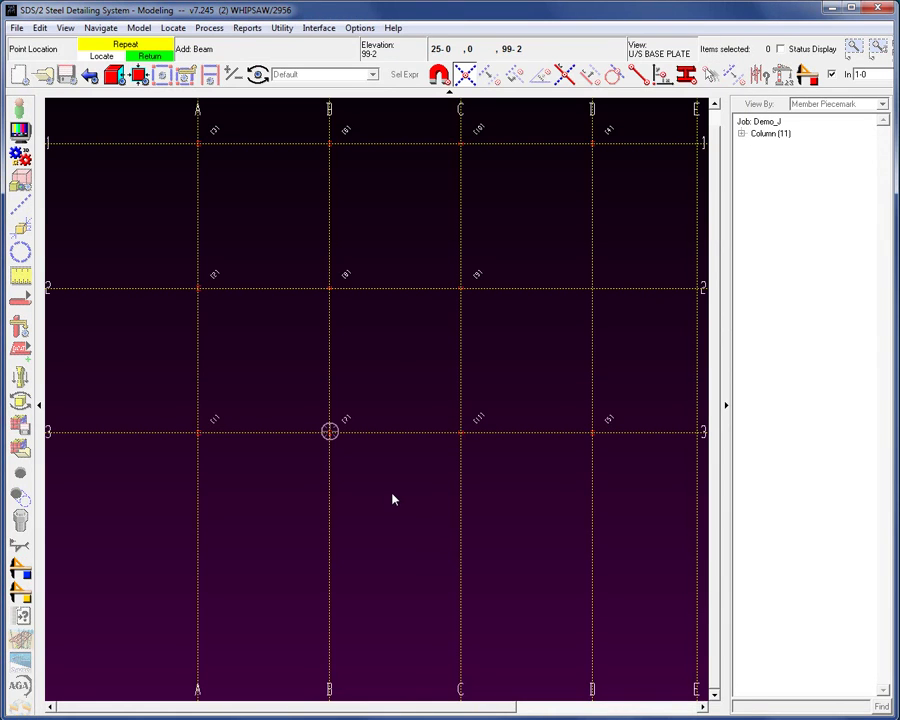
{"action": "right_click", "coordinate": [392, 360]}
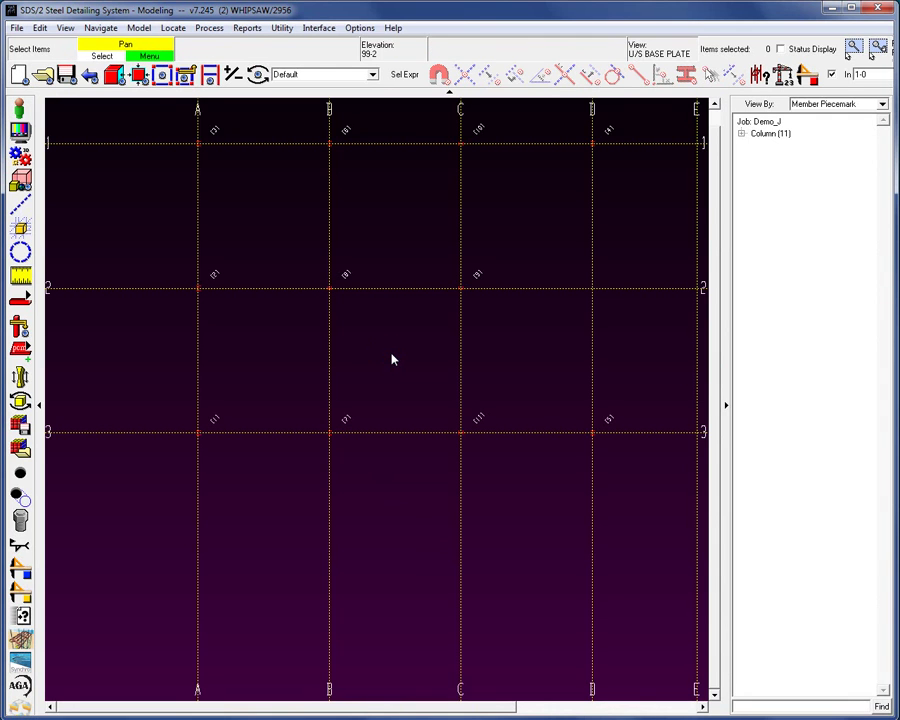
Step: Change the reference elevation of the base plate view to 114-6
{"action": "left_click", "coordinate": [65, 28]}
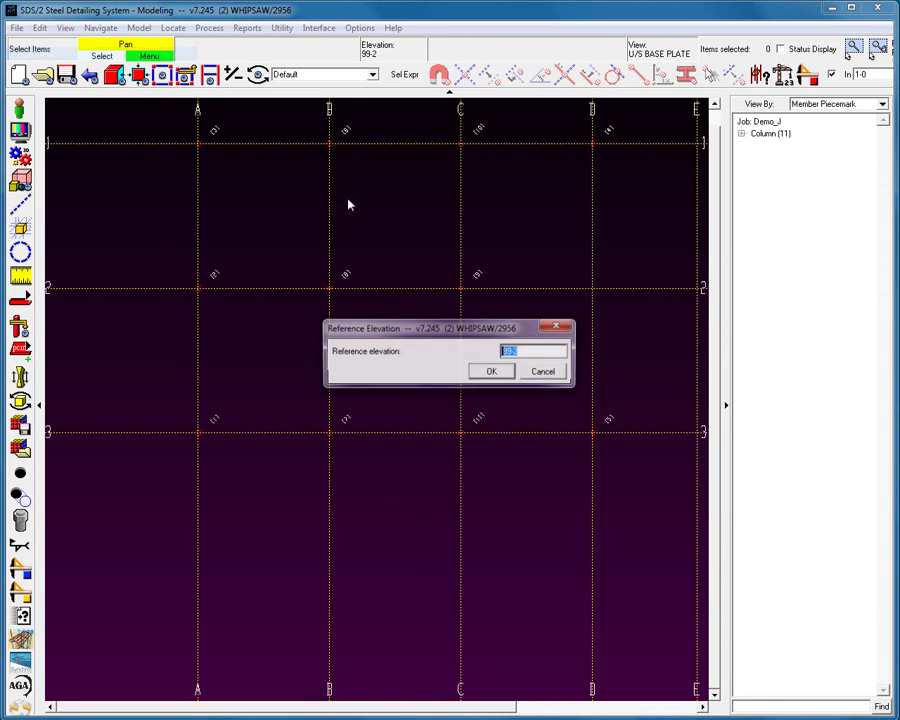
{"action": "left_click", "coordinate": [62, 96]}
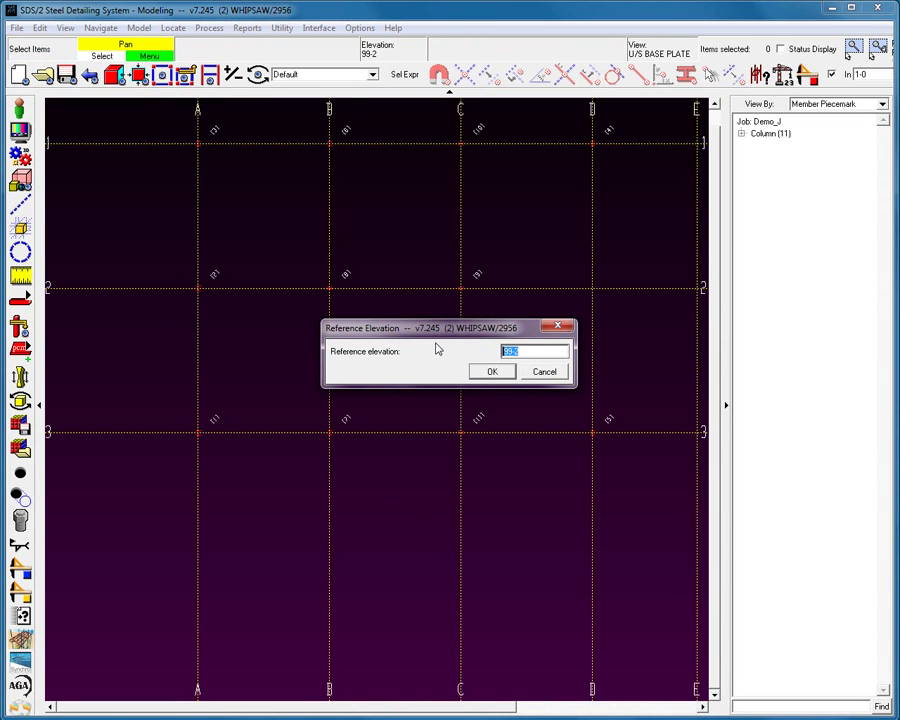
{"action": "type", "text": "114-6"}
{"action": "left_click", "coordinate": [491, 372]}
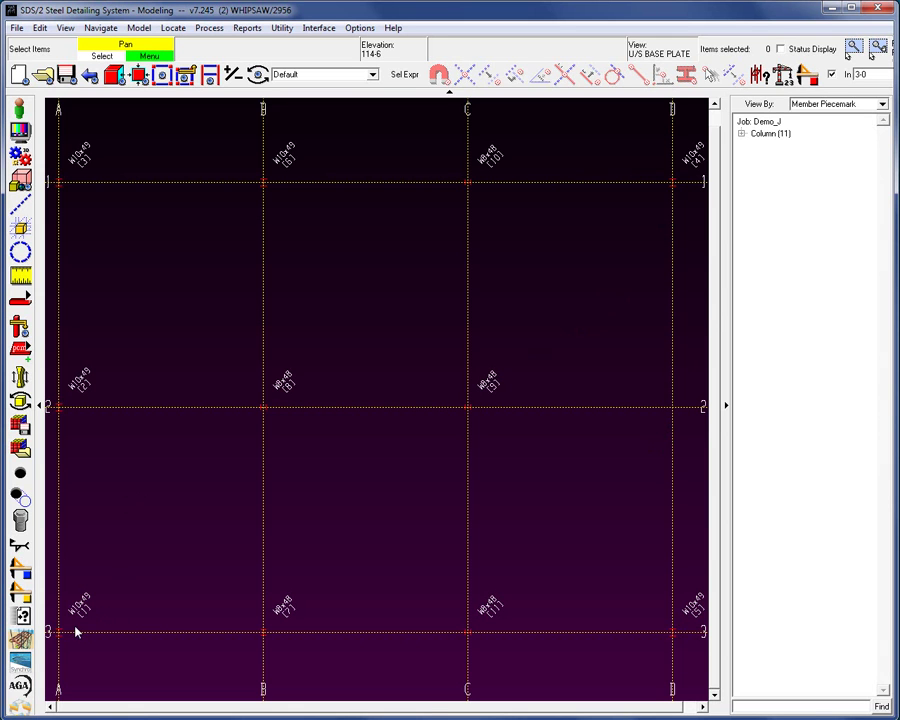
Step: Start a new beam member and locate its ends at grid intersections A/3 and A/2
{"action": "scroll", "coordinate": [72, 625], "scroll_direction": "up", "scroll_amount": 1}
{"action": "scroll", "coordinate": [72, 625], "scroll_direction": "up", "scroll_amount": 1}
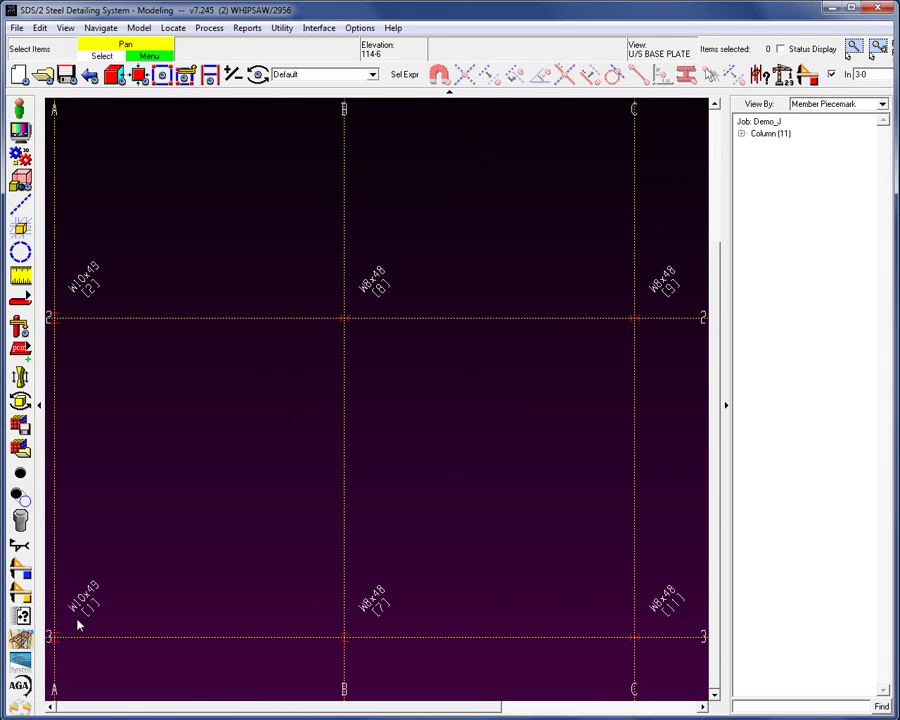
{"action": "middle_click_drag", "start_coordinate": [78, 625], "coordinate": [249, 582]}
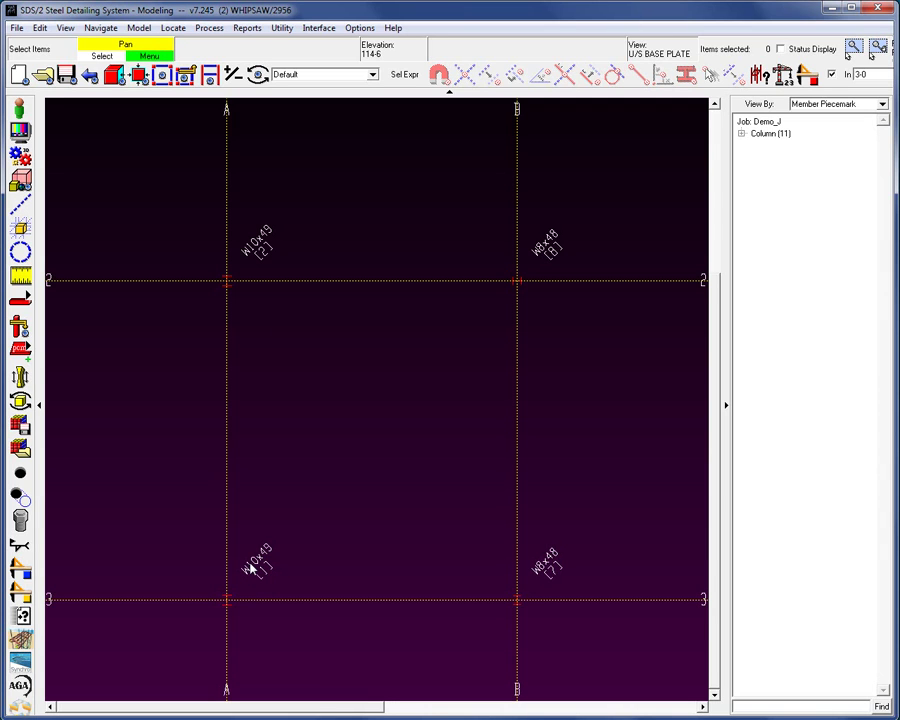
{"action": "scroll", "coordinate": [250, 568], "scroll_direction": "down", "scroll_amount": 1}
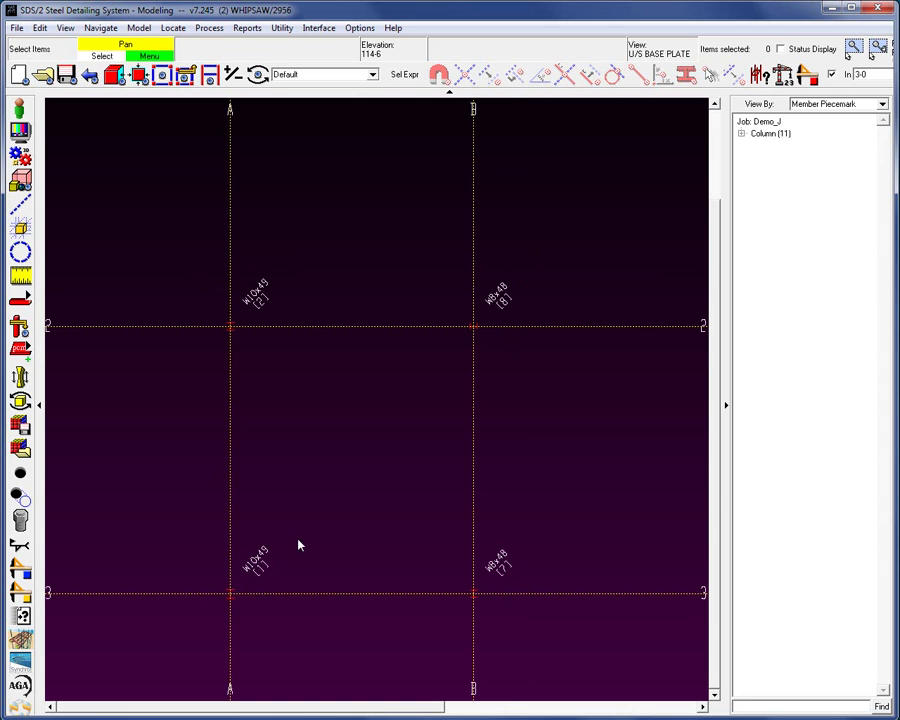
{"action": "scroll", "coordinate": [358, 491], "scroll_direction": "down", "scroll_amount": 1}
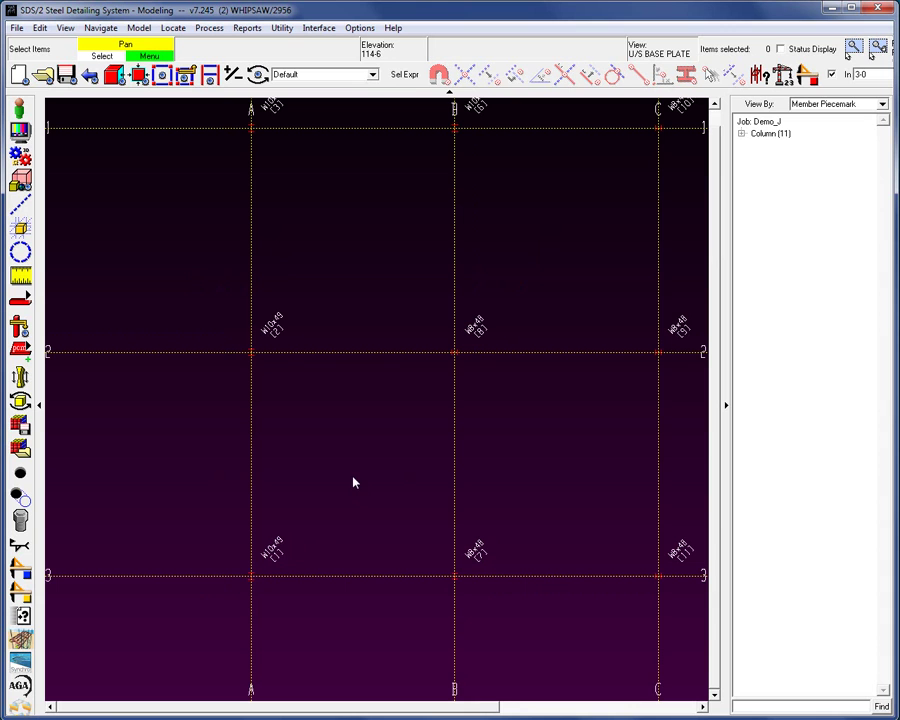
{"action": "key", "text": "ctrl+t"}
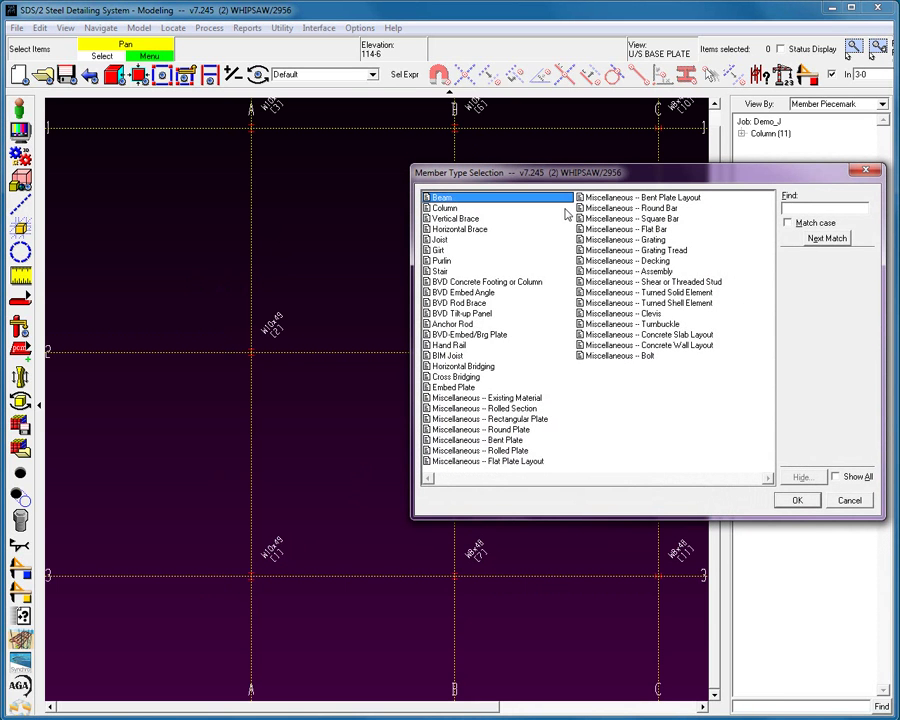
{"action": "left_click", "coordinate": [796, 501]}
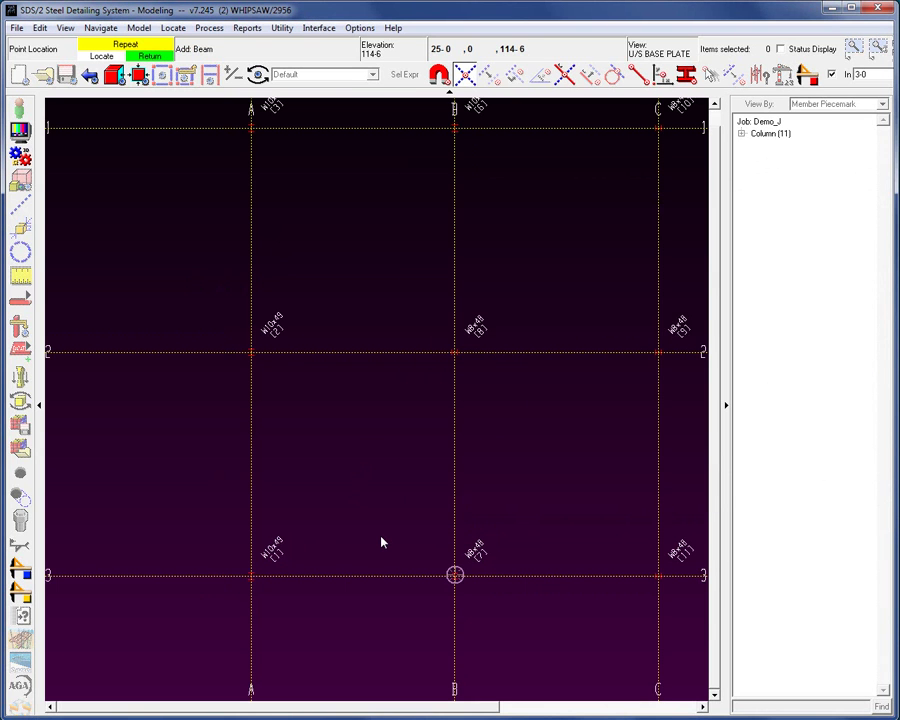
{"action": "left_click", "coordinate": [272, 574]}
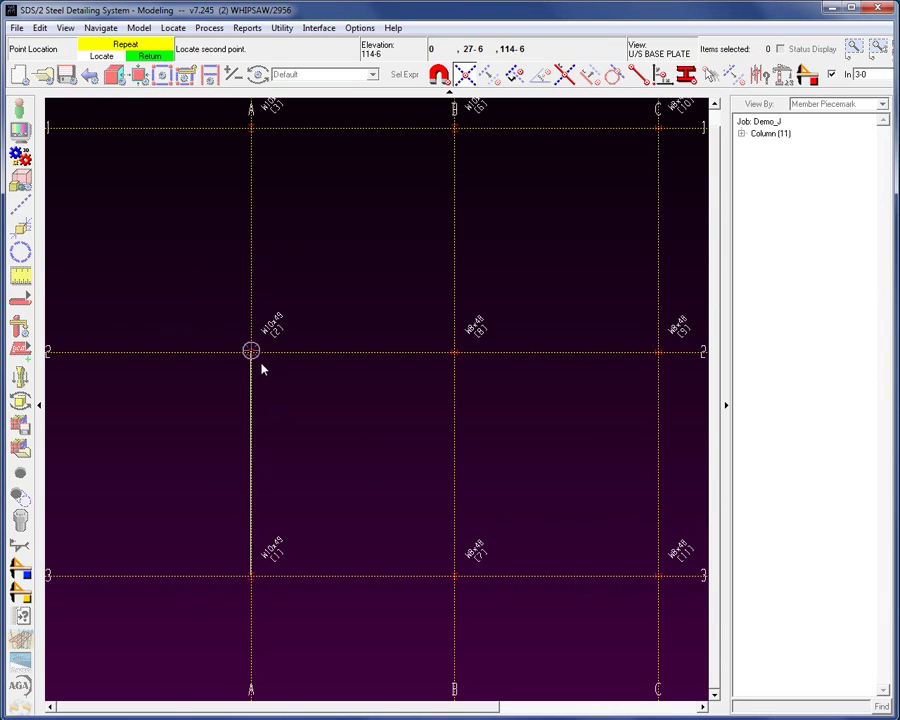
{"action": "left_click", "coordinate": [256, 366]}
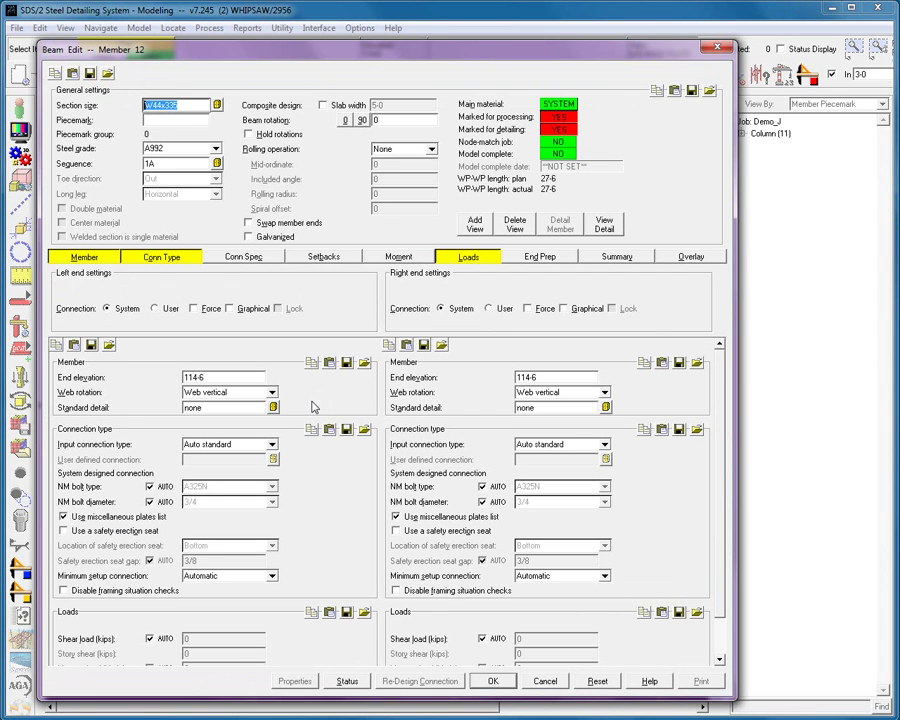
Step: Set the beam's section size to W21x44, accept it with both ends at 114-6, and repeat it from A/2 to A/1
{"action": "type", "text": "w21x44"}
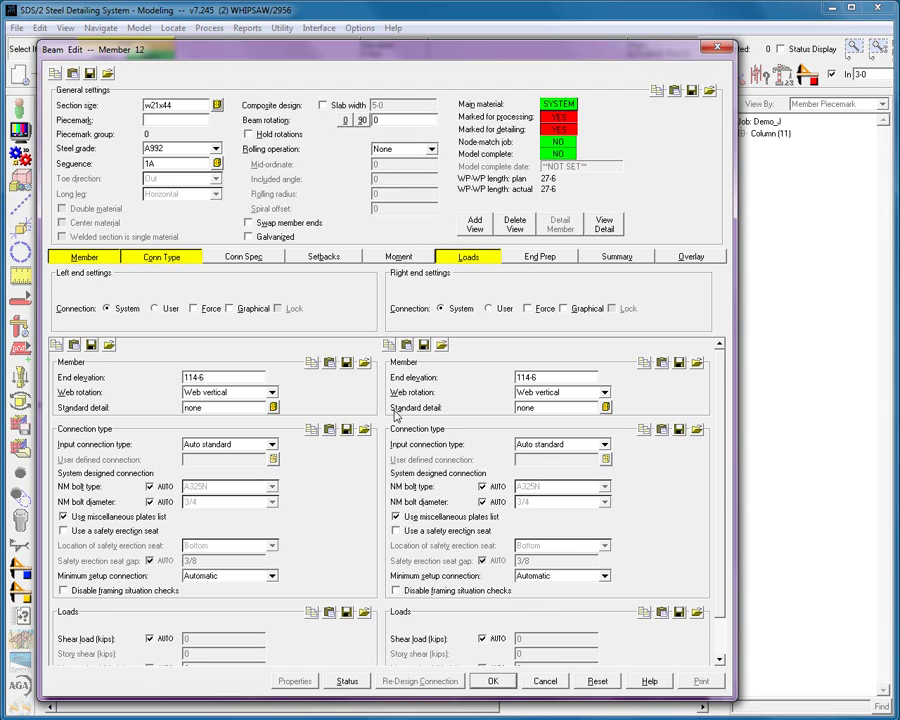
{"action": "left_click", "coordinate": [213, 376]}
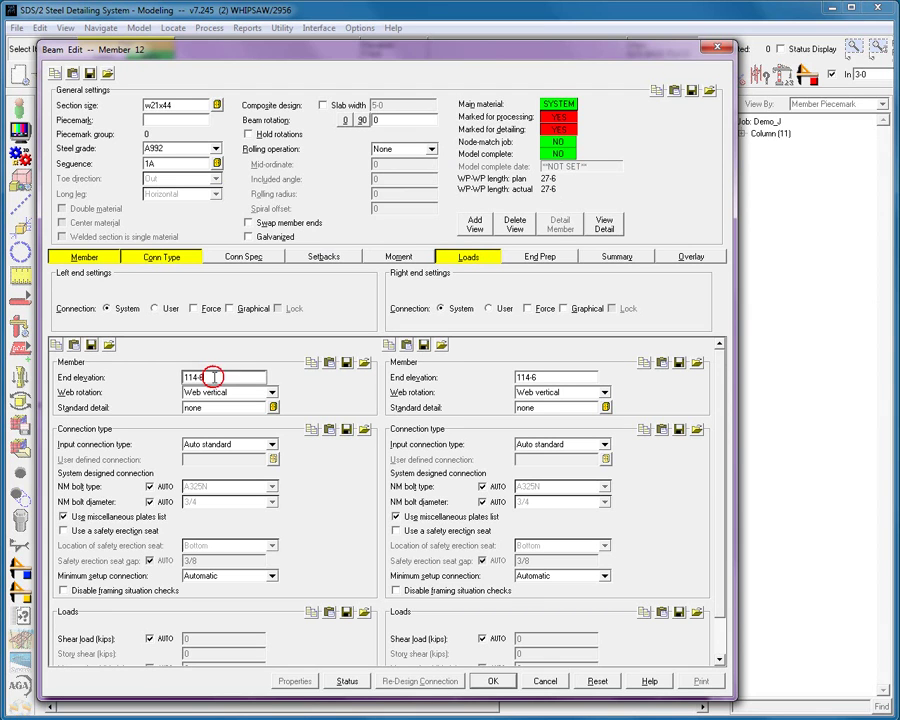
{"action": "key", "text": "Tab"}
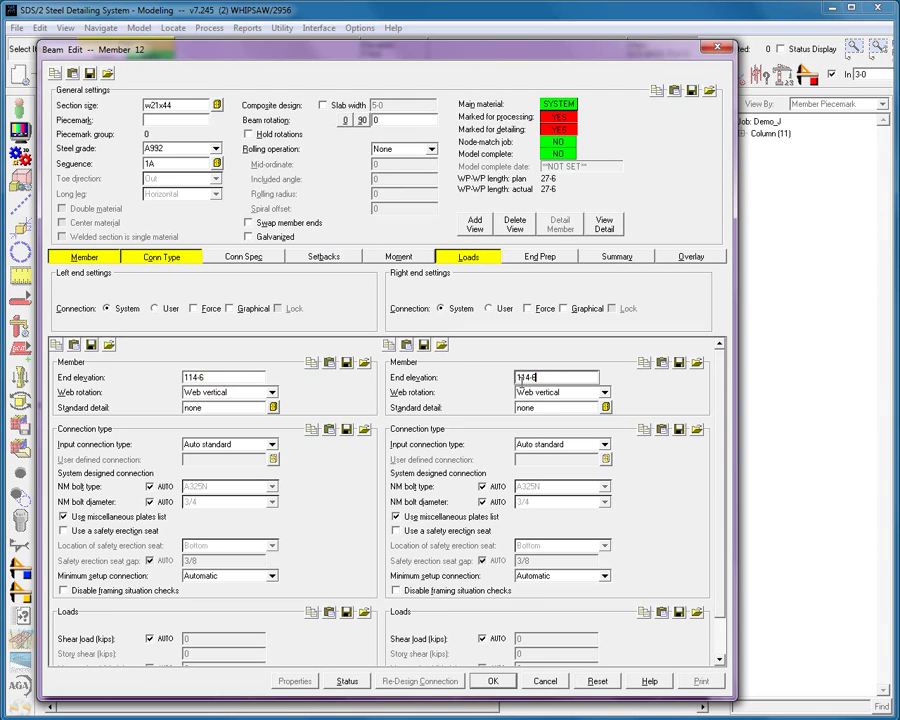
{"action": "left_click", "coordinate": [237, 372]}
{"action": "left_click", "coordinate": [577, 376]}
{"action": "left_click", "coordinate": [495, 685]}
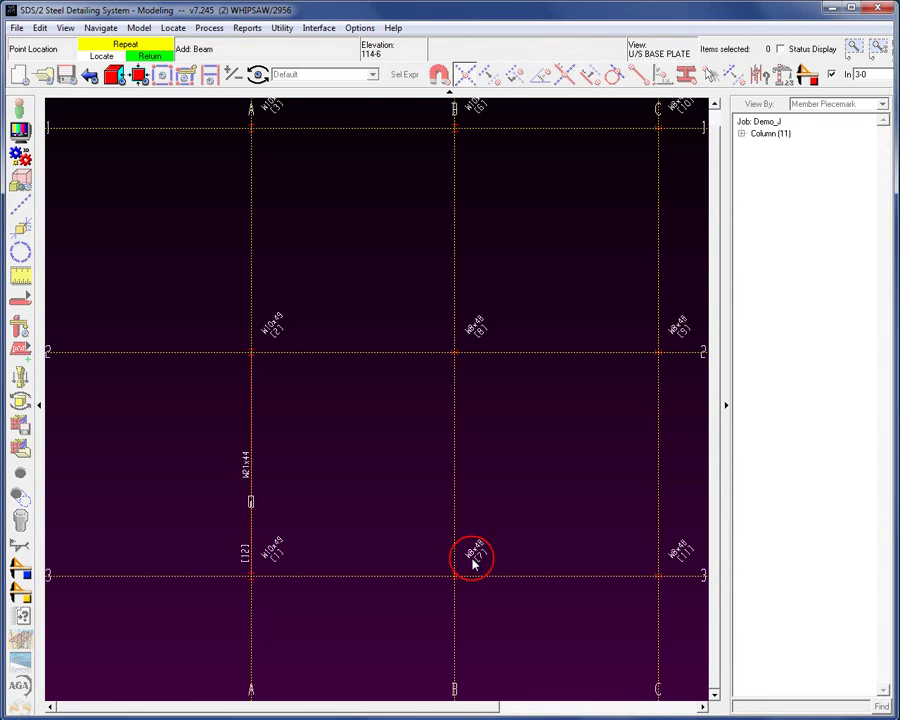
{"action": "left_click", "coordinate": [474, 558]}
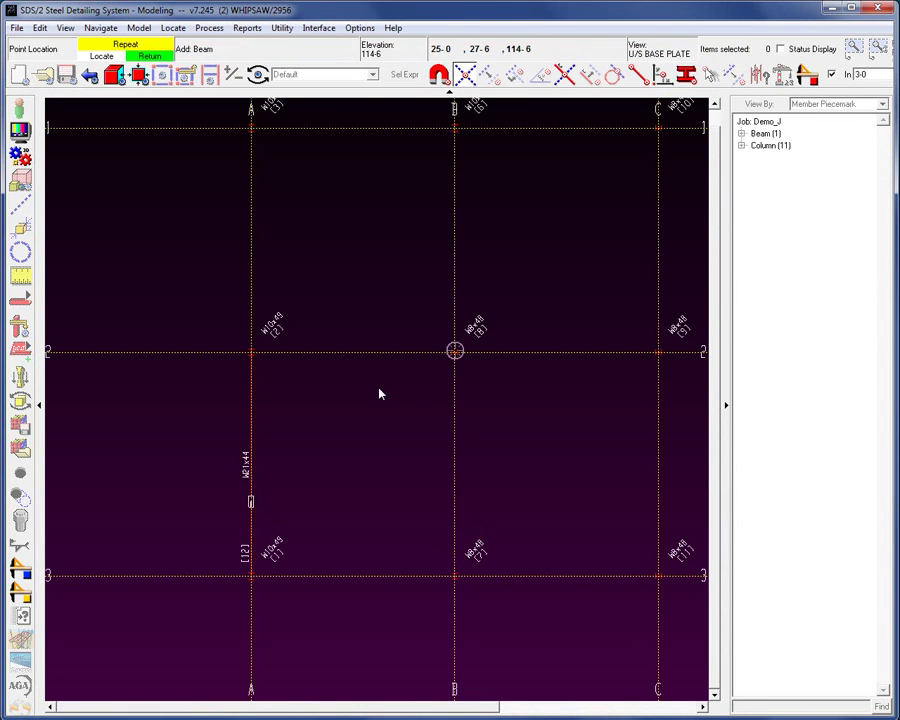
{"action": "left_click", "coordinate": [266, 360]}
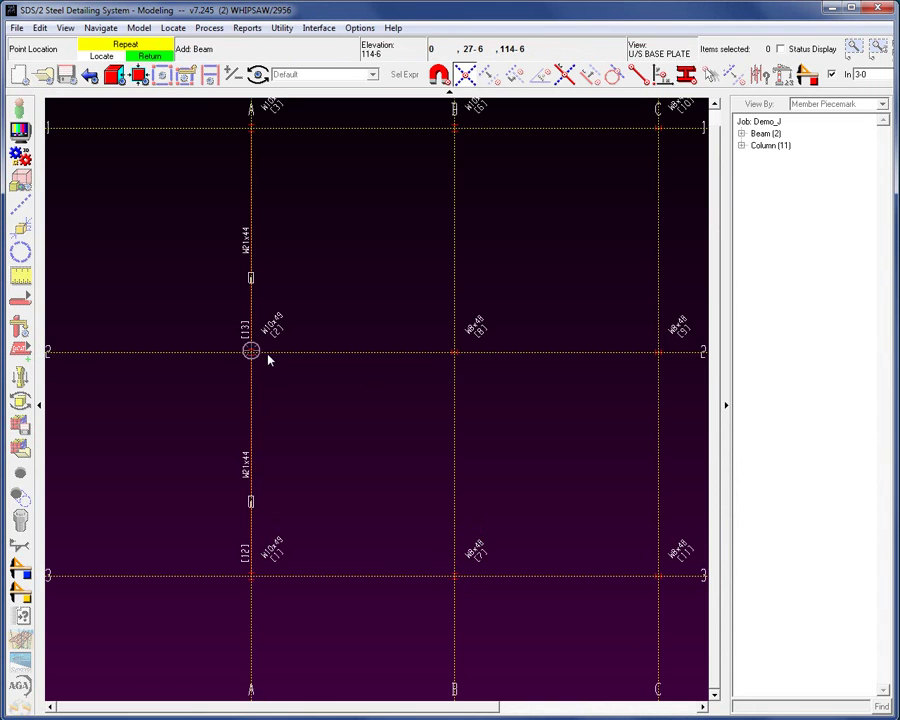
Step: Add a W18x40 beam from grid intersection A/1 to B/1
{"action": "left_click", "coordinate": [283, 146]}
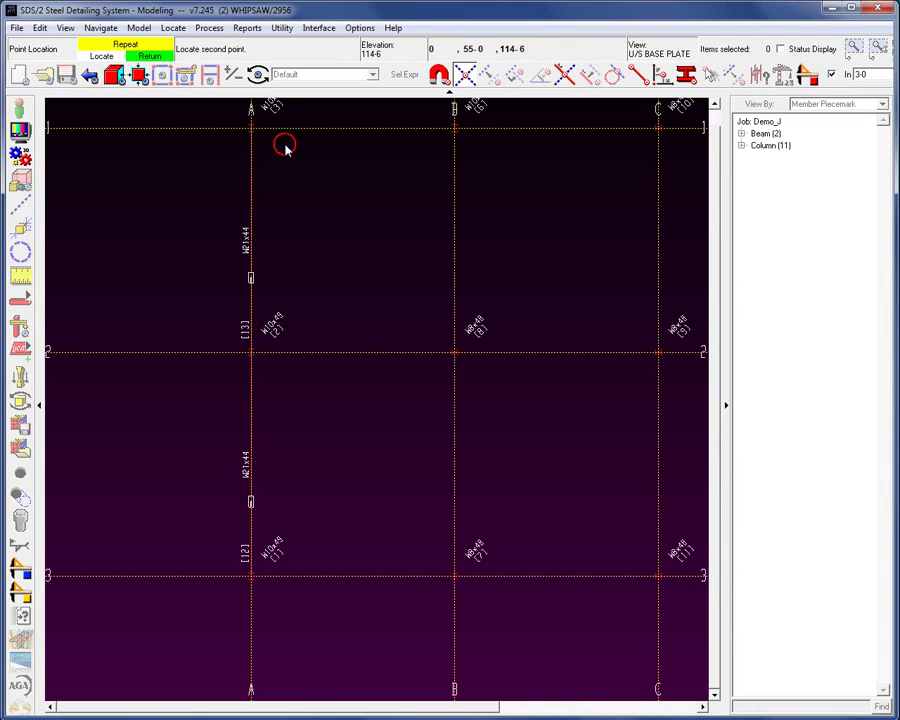
{"action": "left_click", "coordinate": [429, 145]}
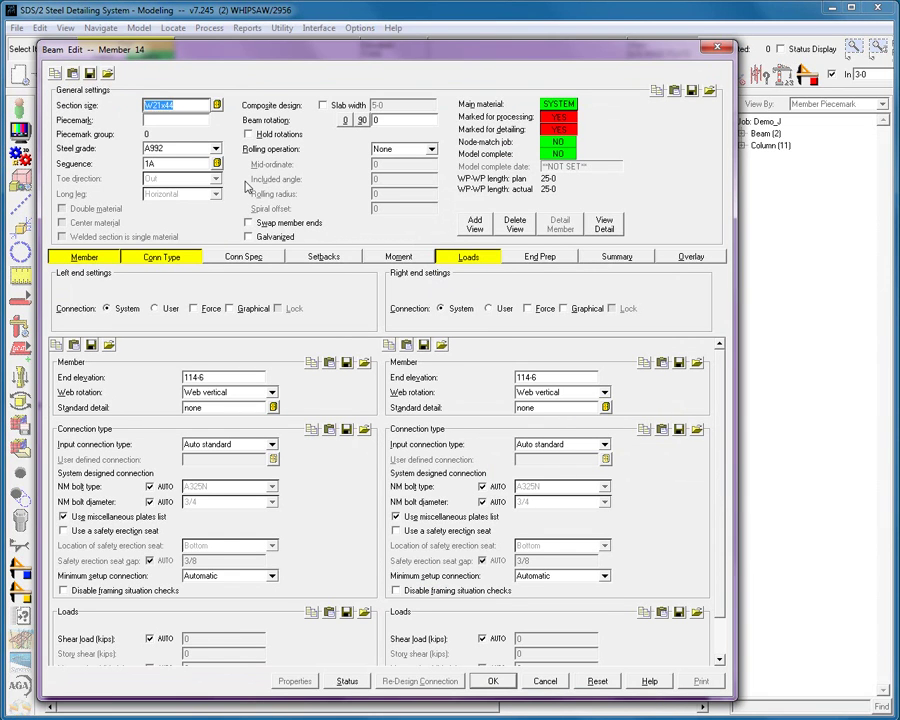
{"action": "type", "text": "w18x40"}
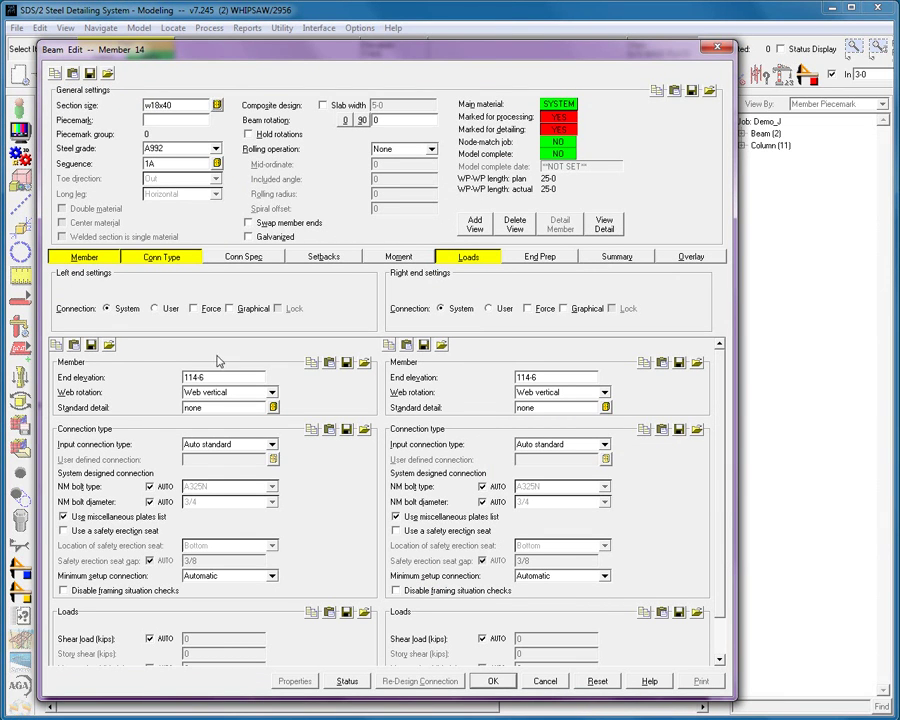
{"action": "left_click", "coordinate": [496, 682]}
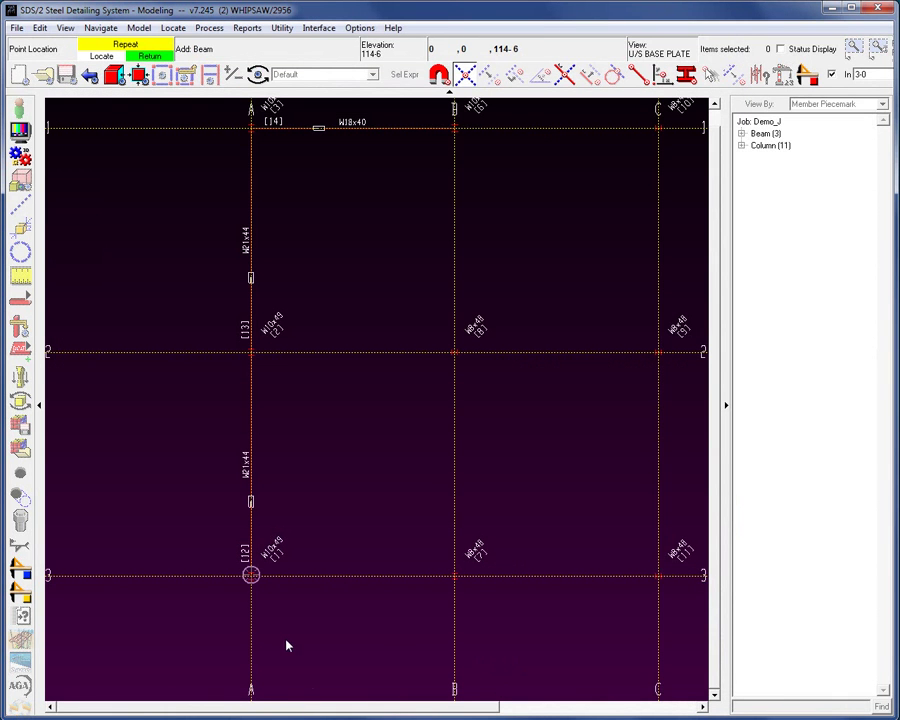
Step: Repeat the W18x40 beam along grid 3 from A to B and B to C, and along grid 1 from B to C
{"action": "left_click", "coordinate": [438, 620]}
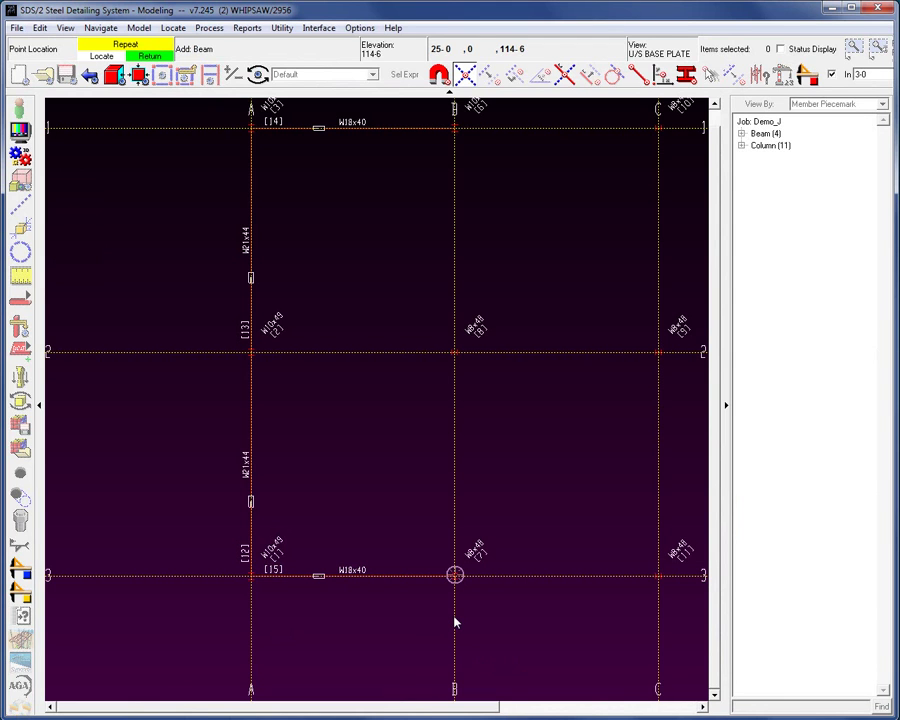
{"action": "middle_click", "coordinate": [454, 622]}
{"action": "left_click", "coordinate": [454, 350]}
{"action": "left_click", "coordinate": [494, 157]}
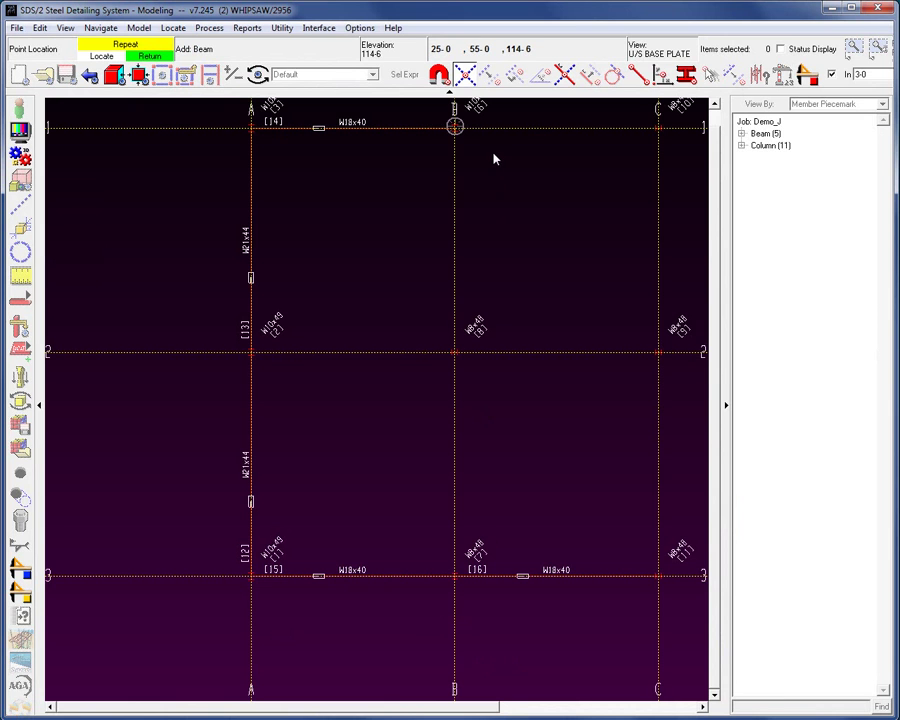
{"action": "middle_click", "coordinate": [500, 185]}
{"action": "left_click", "coordinate": [153, 300]}
{"action": "scroll", "coordinate": [143, 301], "scroll_direction": "down", "scroll_amount": 1}
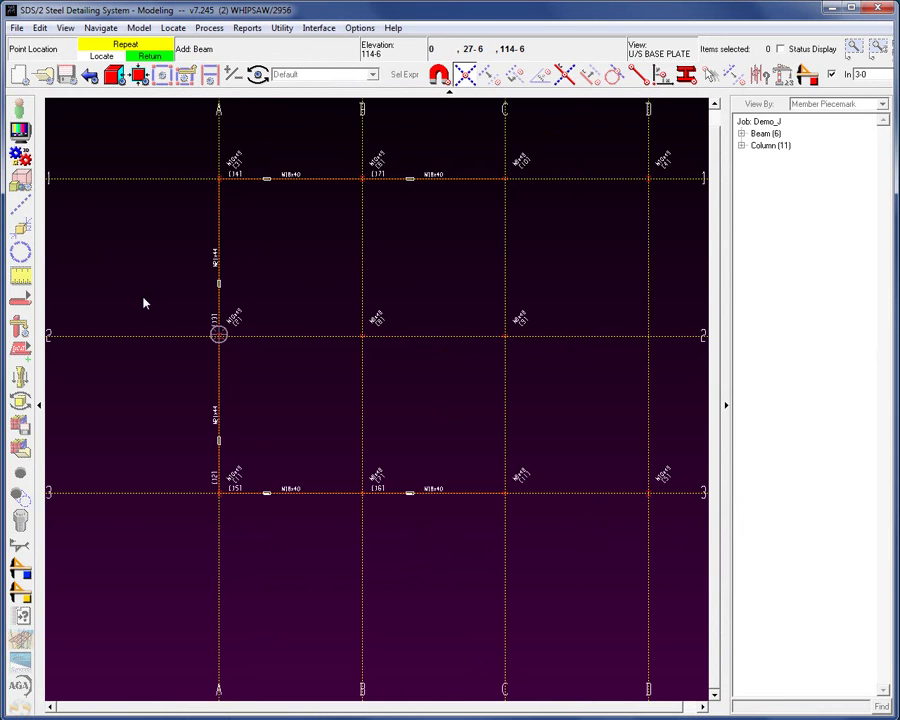
Step: Add a beam from C/1 to D/1 with section size W18x35
{"action": "left_click", "coordinate": [589, 223]}
{"action": "scroll", "coordinate": [629, 203], "scroll_direction": "up", "scroll_amount": 1}
{"action": "scroll", "coordinate": [628, 206], "scroll_direction": "down", "scroll_amount": 1}
{"action": "left_click", "coordinate": [508, 173]}
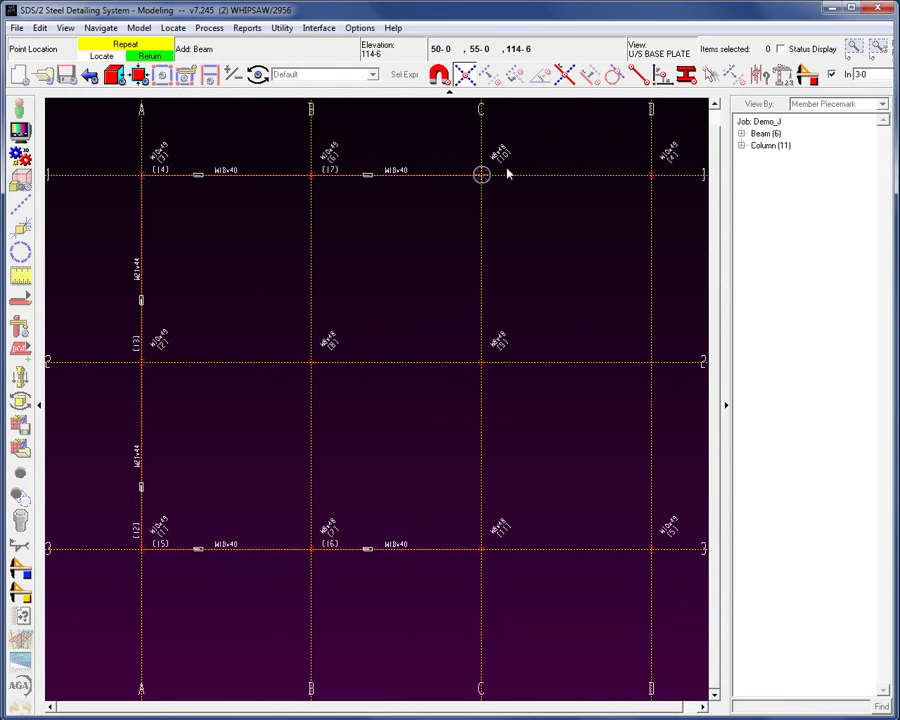
{"action": "middle_click", "coordinate": [510, 182]}
{"action": "middle_click", "coordinate": [628, 177]}
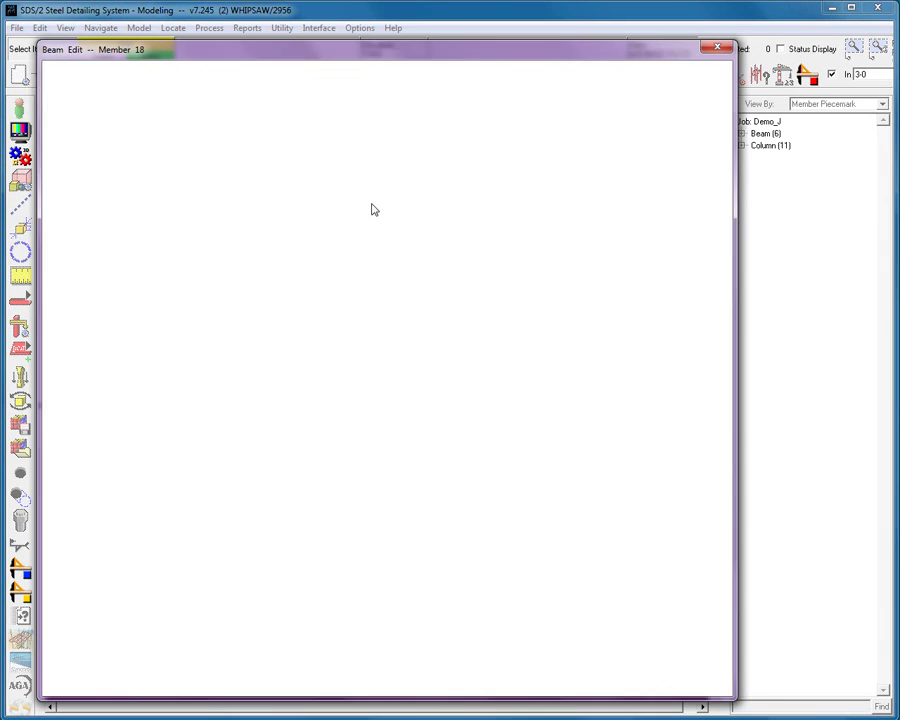
{"action": "left_click", "coordinate": [190, 106]}
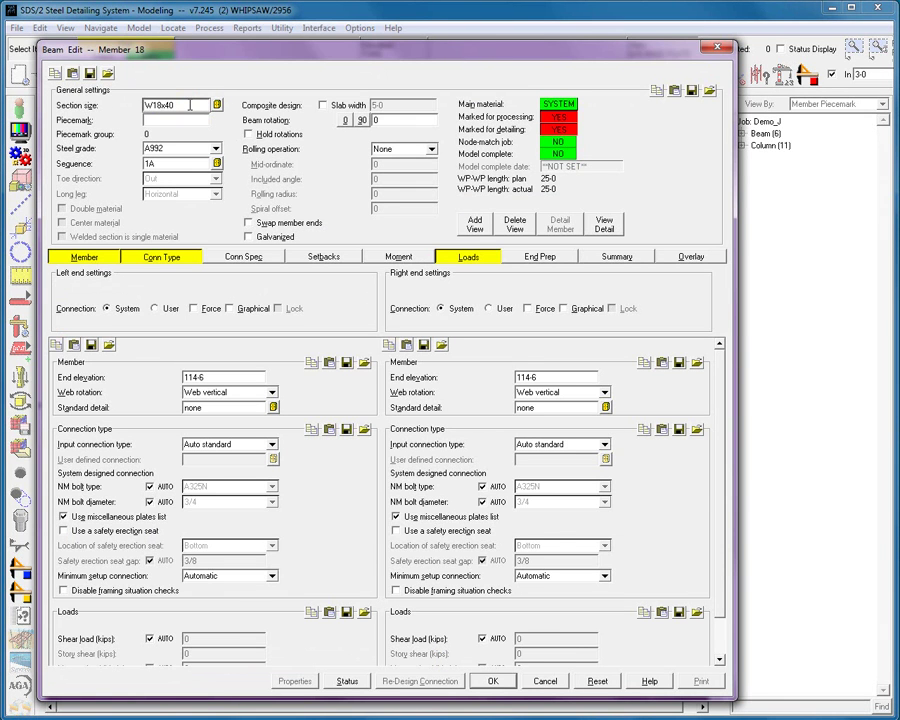
{"action": "key", "text": "BackSpace"}
{"action": "key", "text": "BackSpace"}
{"action": "type", "text": "35"}
{"action": "left_click", "coordinate": [505, 680]}
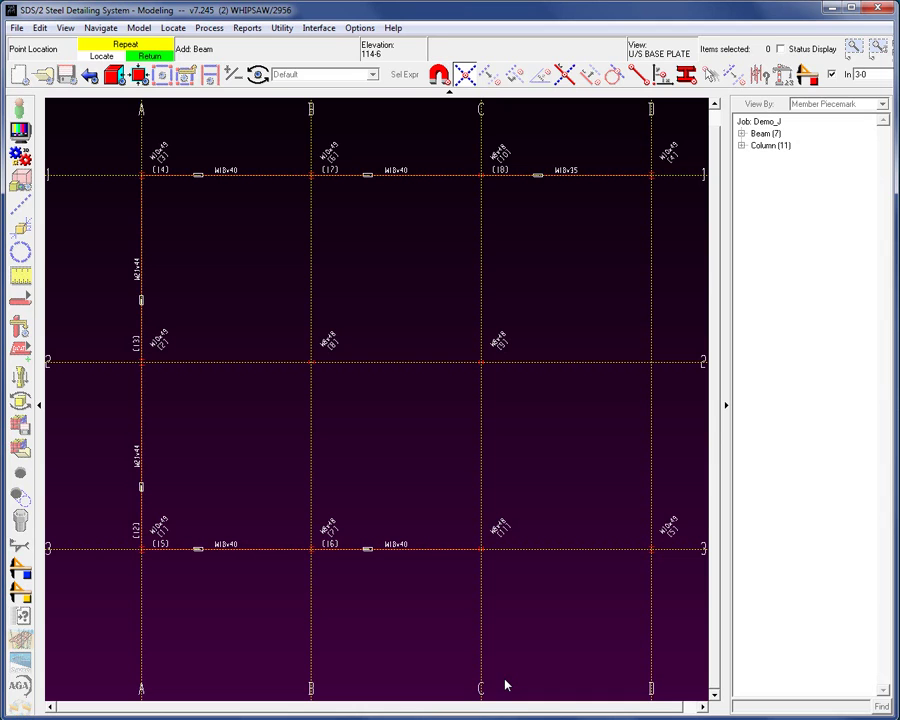
Step: Repeat the W18x35 beam from C/3 to D/3, and along grid 2 from A to B and B to C
{"action": "left_click", "coordinate": [512, 620]}
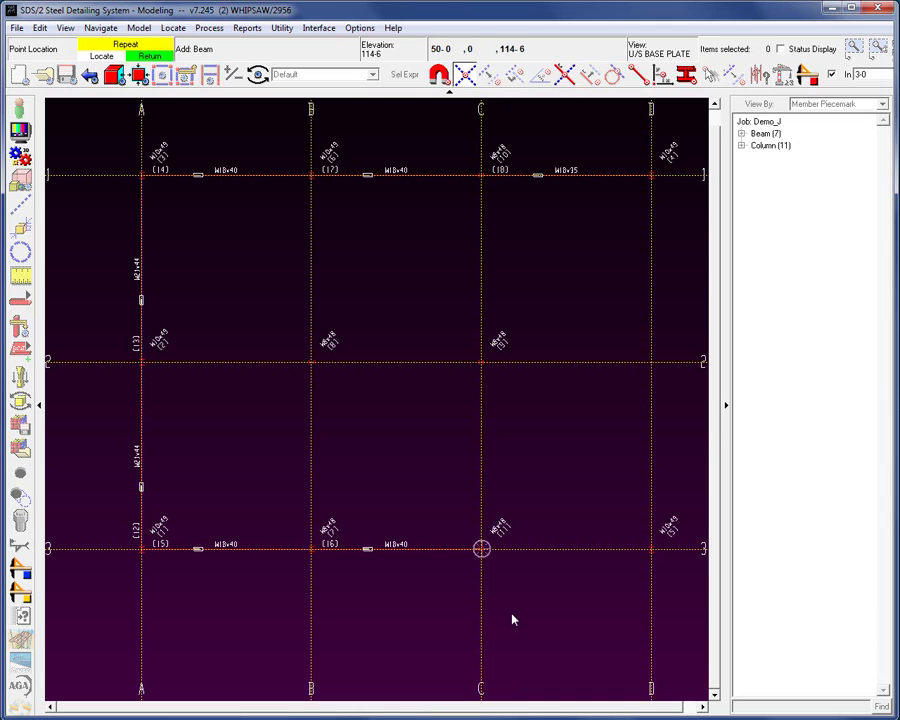
{"action": "left_click", "coordinate": [512, 551]}
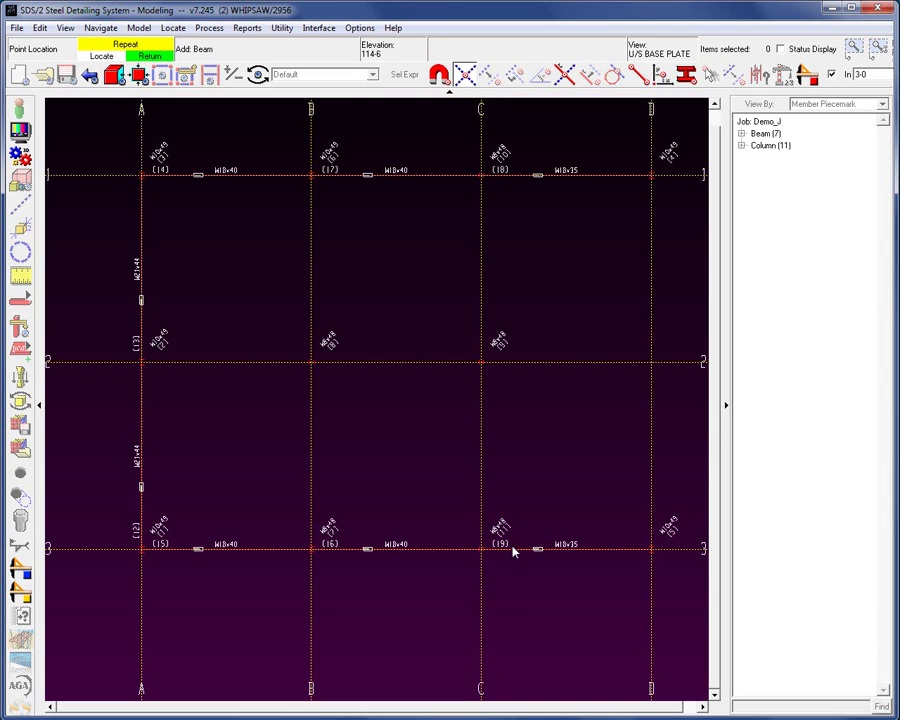
{"action": "left_click", "coordinate": [323, 410]}
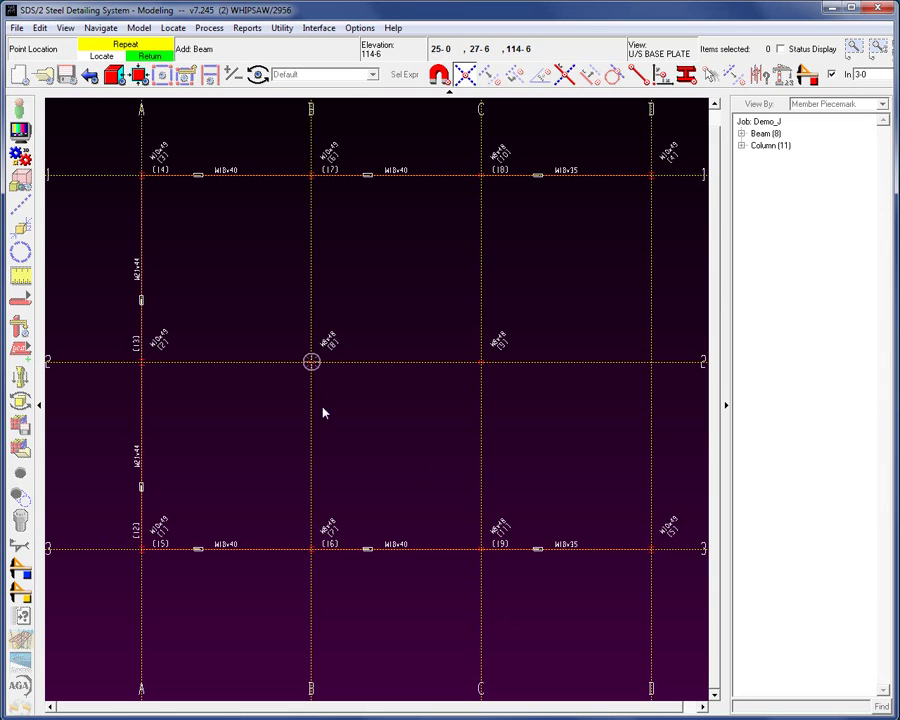
{"action": "left_click", "coordinate": [180, 373]}
{"action": "left_click", "coordinate": [328, 372]}
{"action": "left_click", "coordinate": [301, 512]}
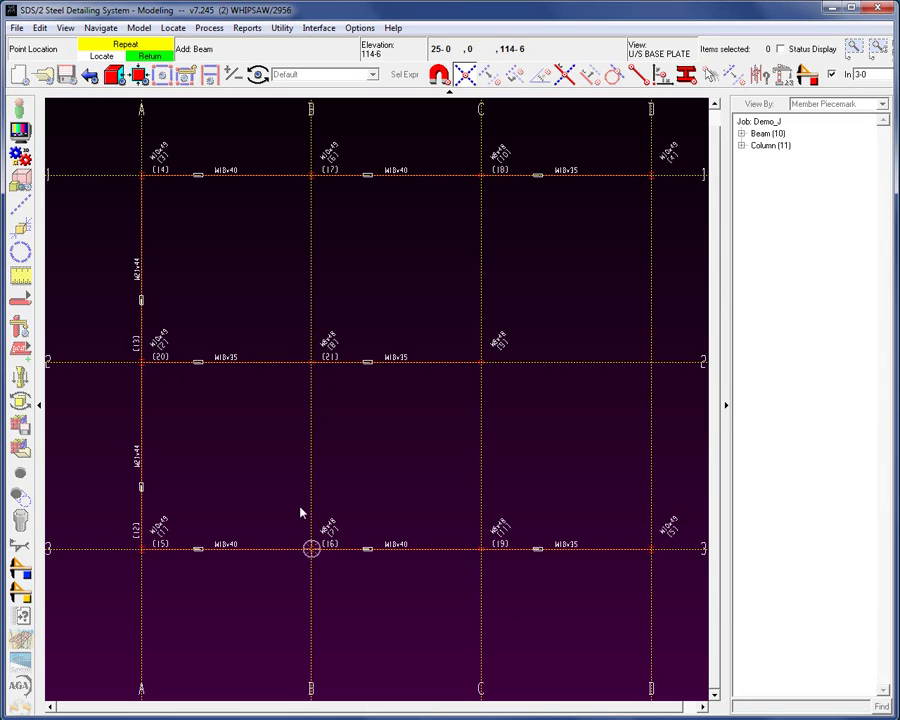
{"action": "left_click", "coordinate": [312, 362]}
{"action": "left_click", "coordinate": [305, 517]}
{"action": "left_click", "coordinate": [497, 551]}
{"action": "left_click", "coordinate": [355, 558]}
{"action": "right_click", "coordinate": [323, 562]}
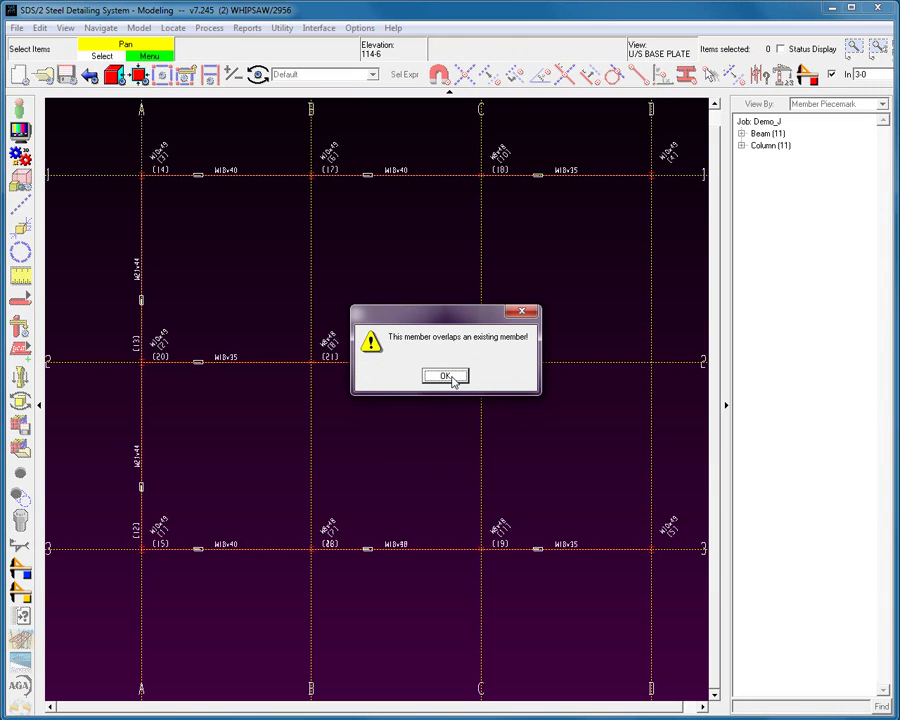
{"action": "left_click", "coordinate": [446, 376]}
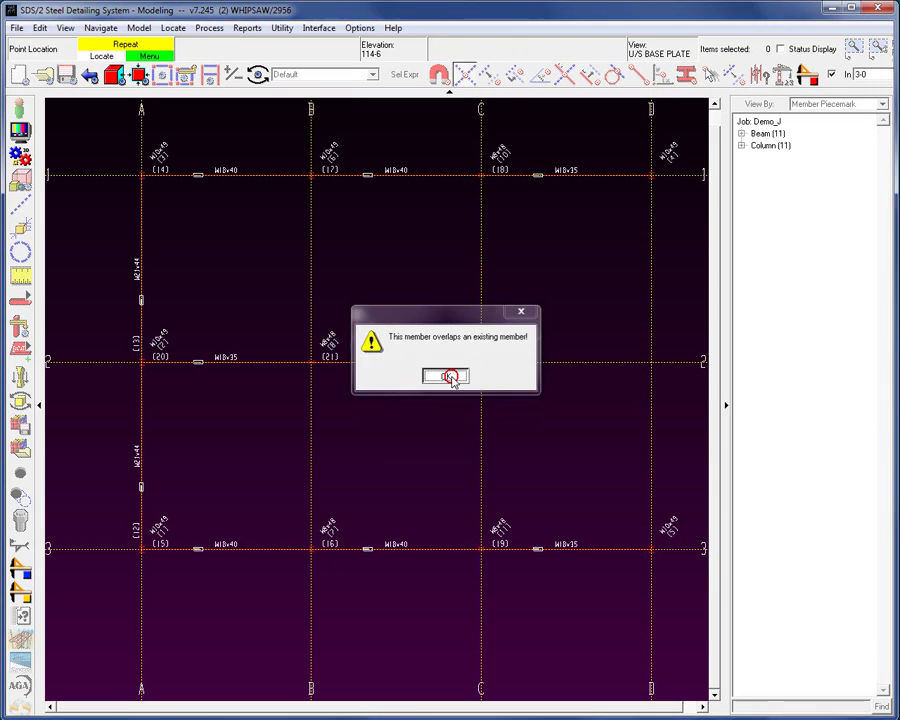
Step: Add W18x35 beams along grid B, one from grid 3 to 2 and one from grid 2 to 1
{"action": "left_click", "coordinate": [330, 545]}
{"action": "left_click", "coordinate": [331, 370]}
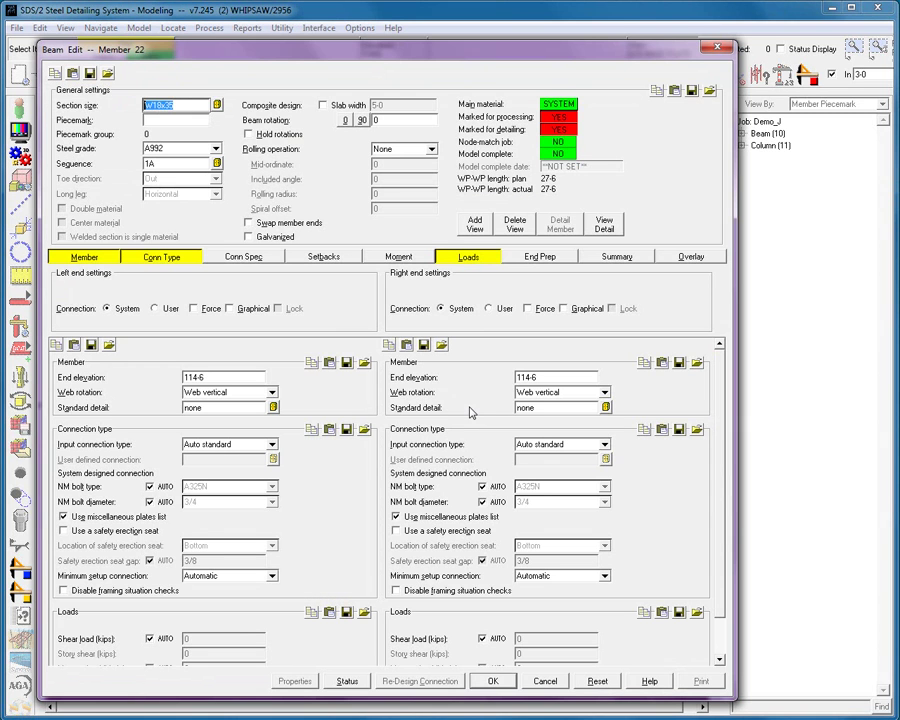
{"action": "left_click", "coordinate": [493, 622]}
{"action": "key", "text": "Return"}
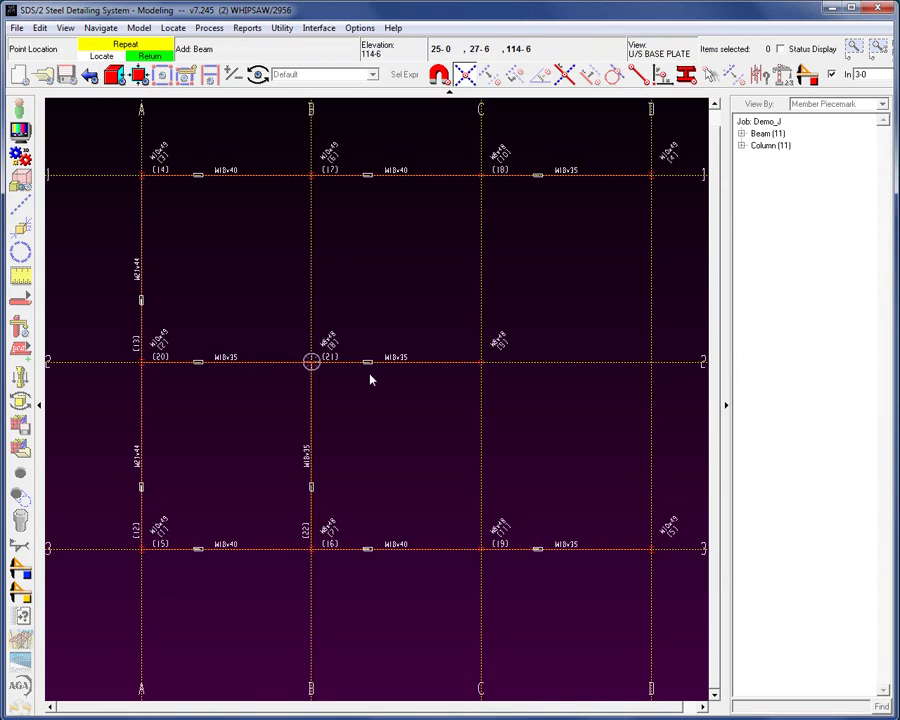
{"action": "left_click", "coordinate": [362, 378]}
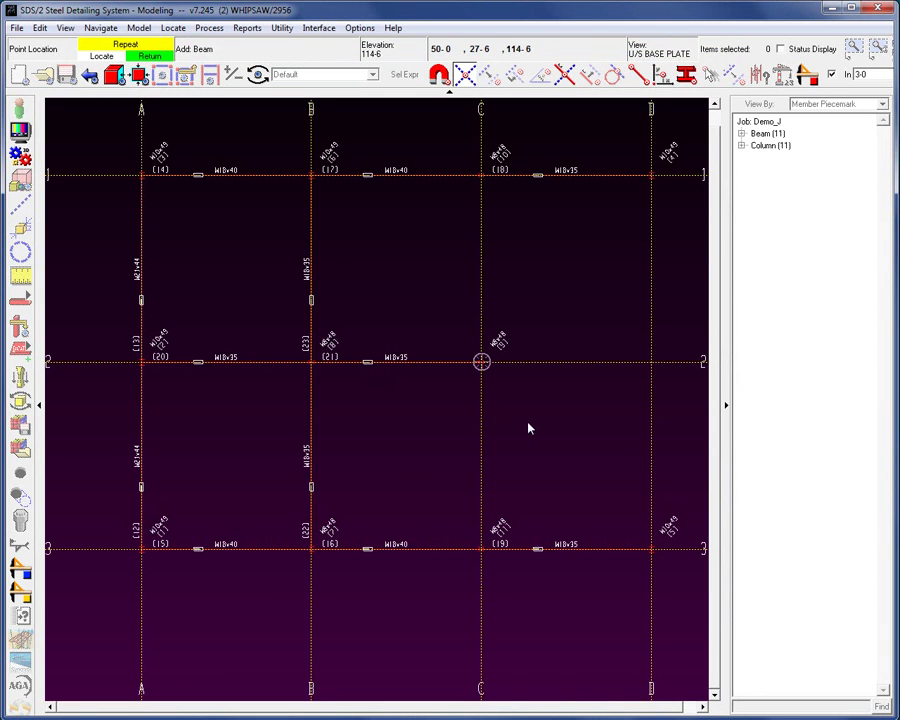
Step: Add beams along grid C from grid 3 to 2 and from 2 to 1, with section size W16x26
{"action": "left_click", "coordinate": [502, 433]}
{"action": "left_click", "coordinate": [492, 340]}
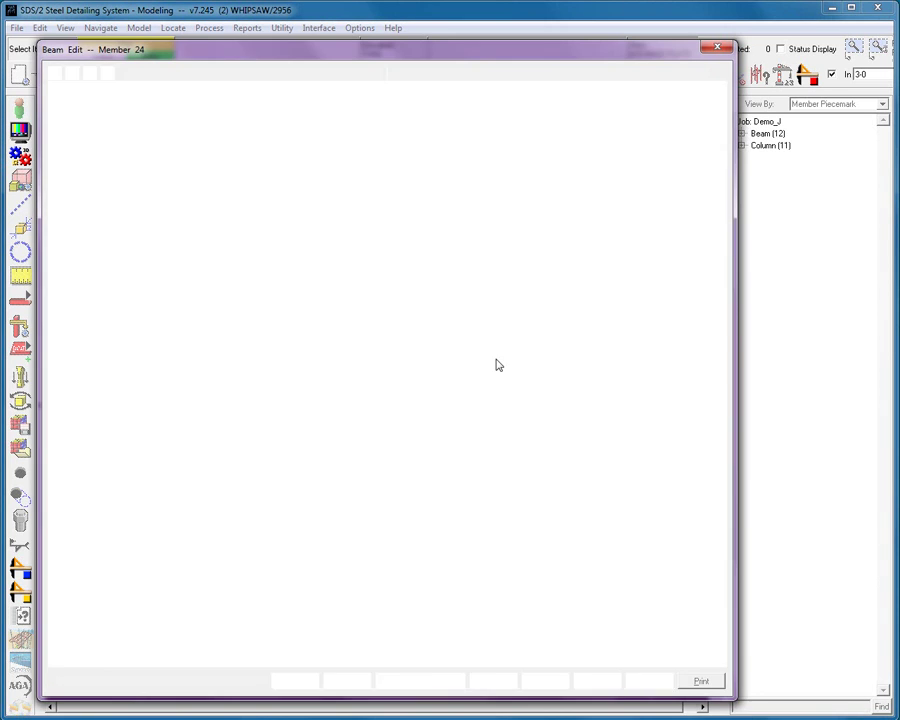
{"action": "type", "text": "w16x26"}
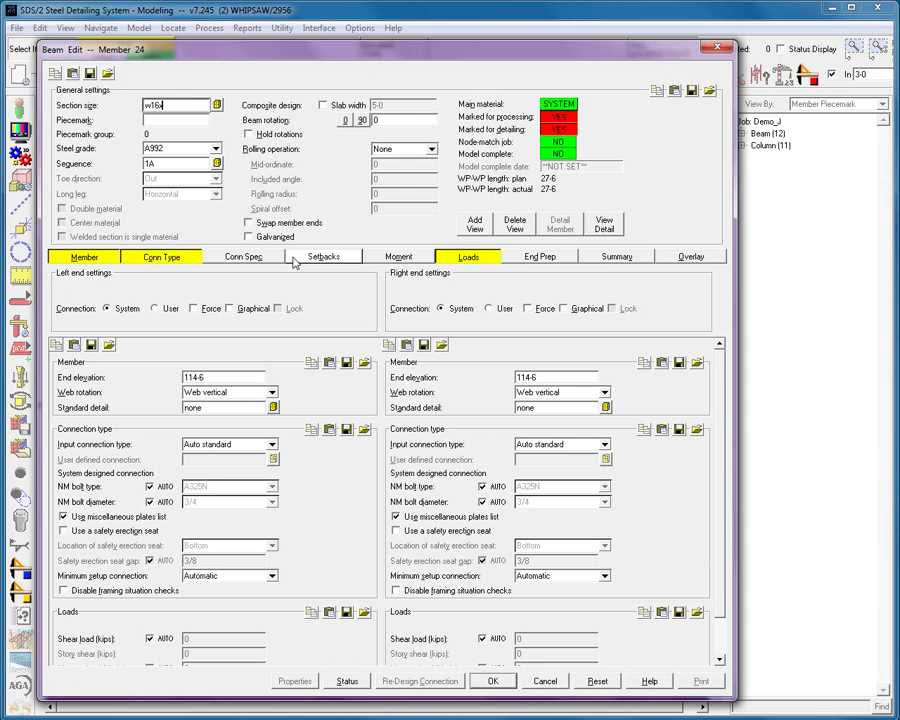
{"action": "left_click", "coordinate": [492, 679]}
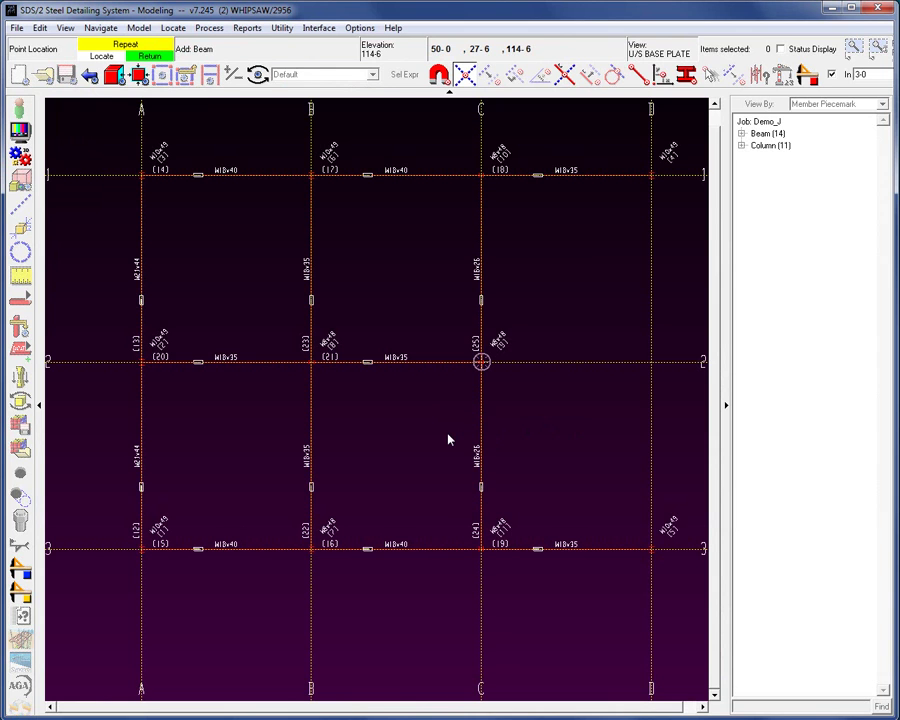
{"action": "right_click", "coordinate": [448, 440]}
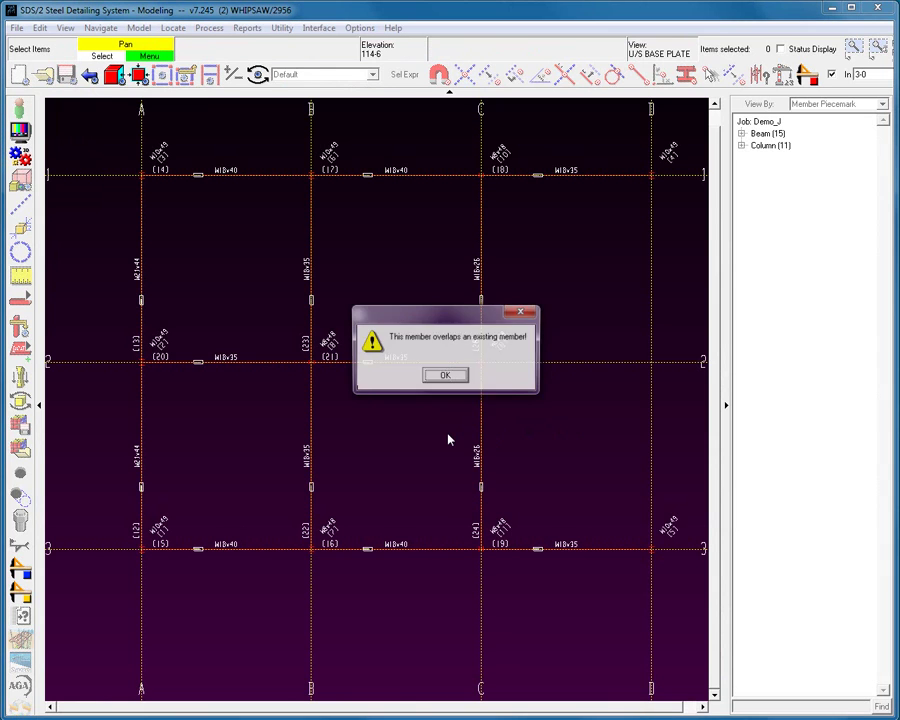
{"action": "left_click", "coordinate": [452, 378]}
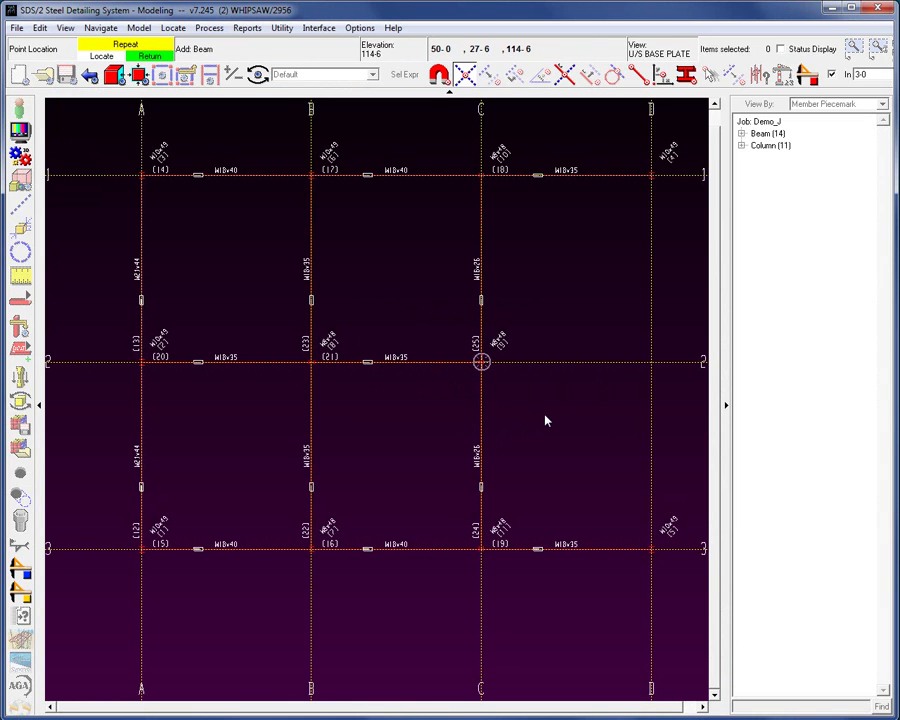
Step: Add parallel construction lines 7-6 to each side of grid line 2
{"action": "middle_click_drag", "start_coordinate": [569, 416], "coordinate": [426, 481]}
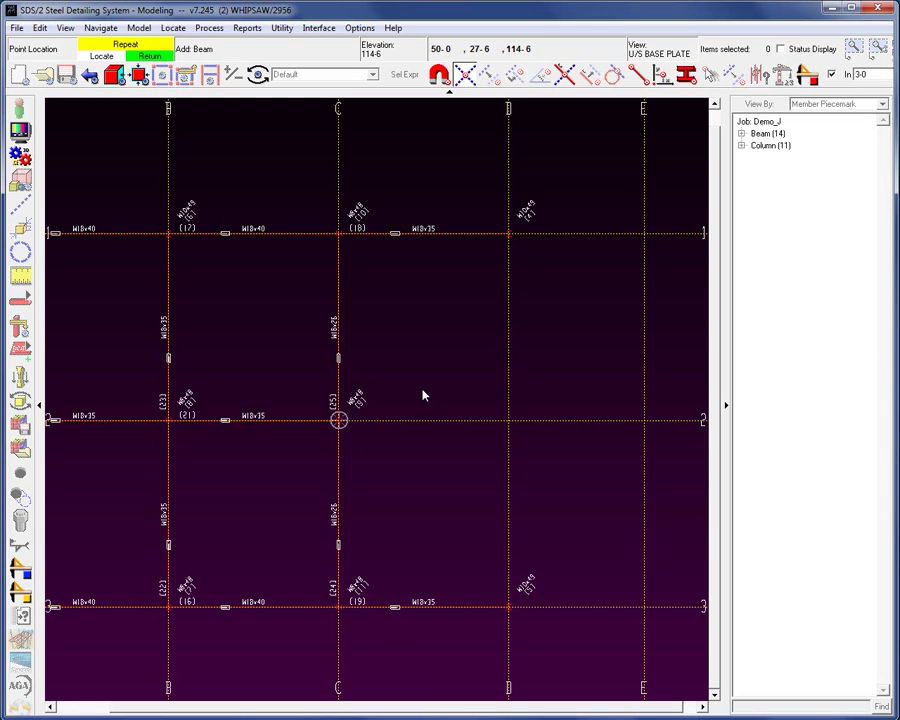
{"action": "right_click", "coordinate": [409, 356]}
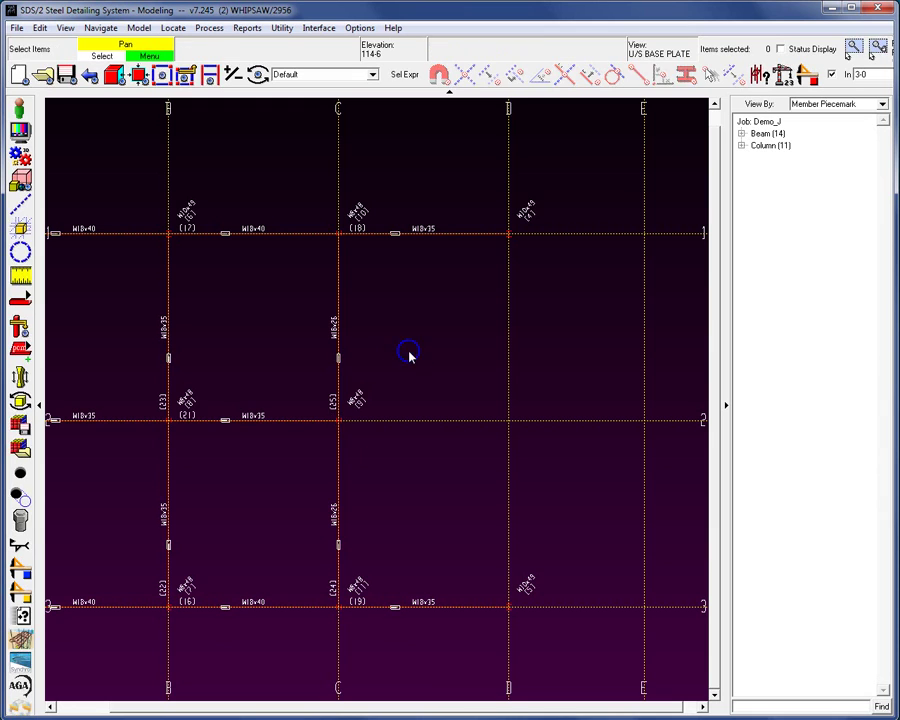
{"action": "key", "text": "Return"}
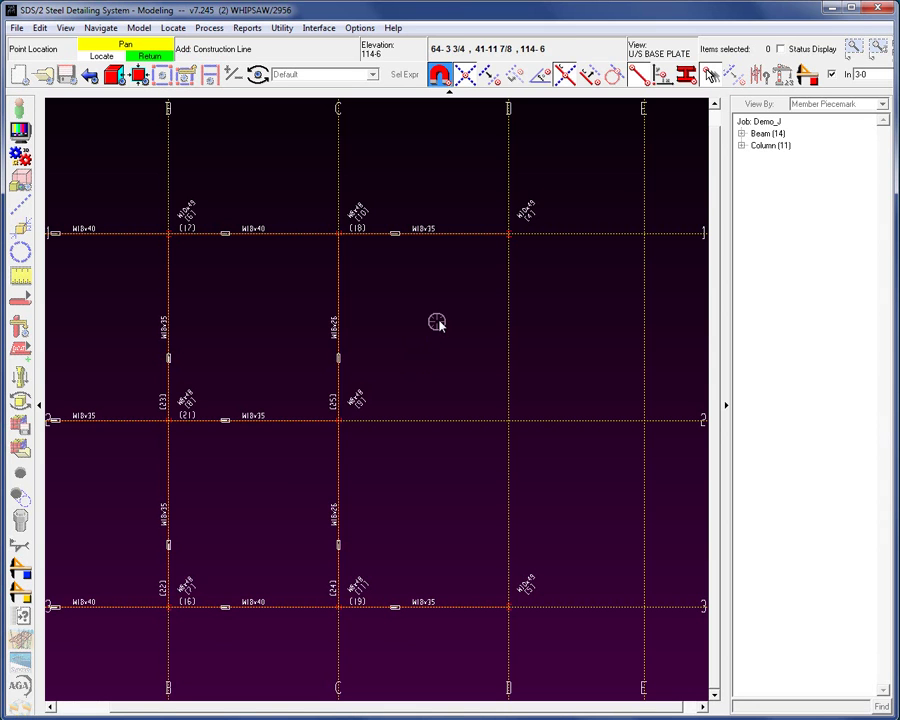
{"action": "left_click", "coordinate": [446, 416]}
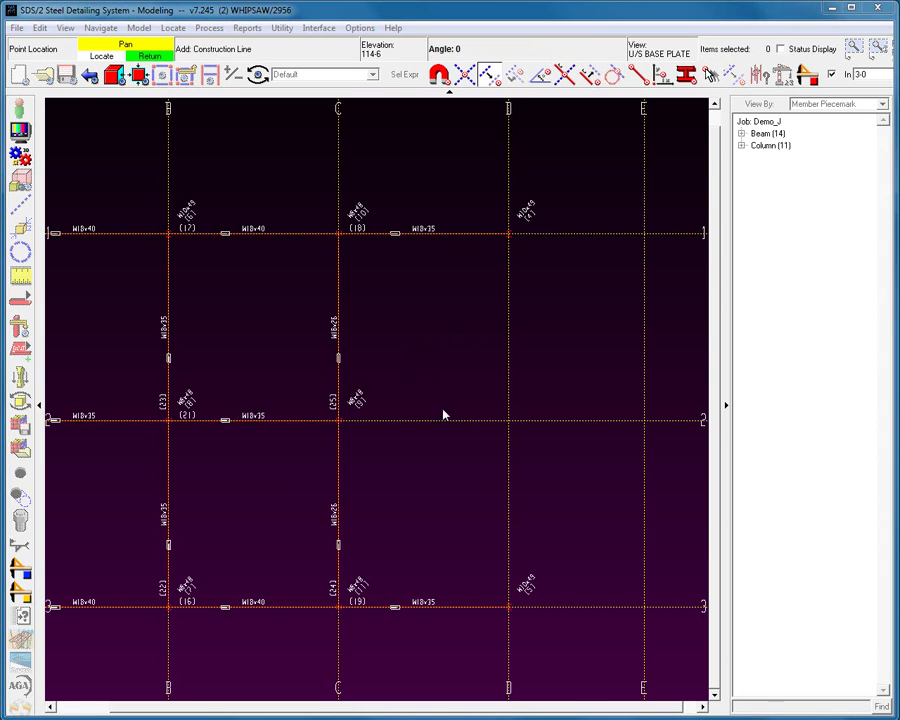
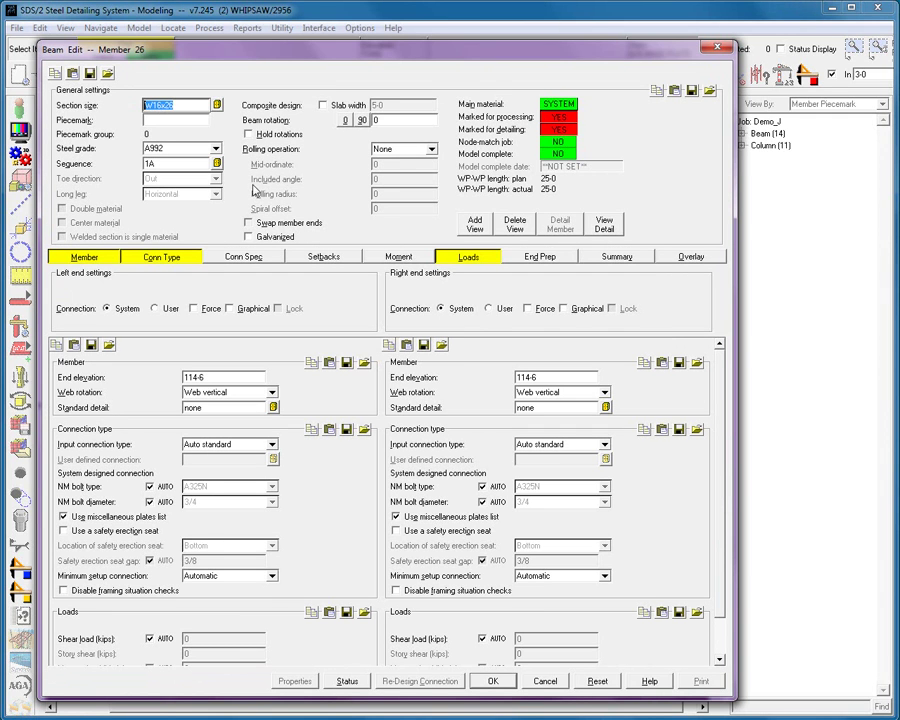
Step: Add W16x26 beams from grid C to D along both construction lines beside grid 2, and end beam placement
{"action": "left_click", "coordinate": [177, 105]}
{"action": "key", "text": "BackSpace"}
{"action": "type", "text": "6"}
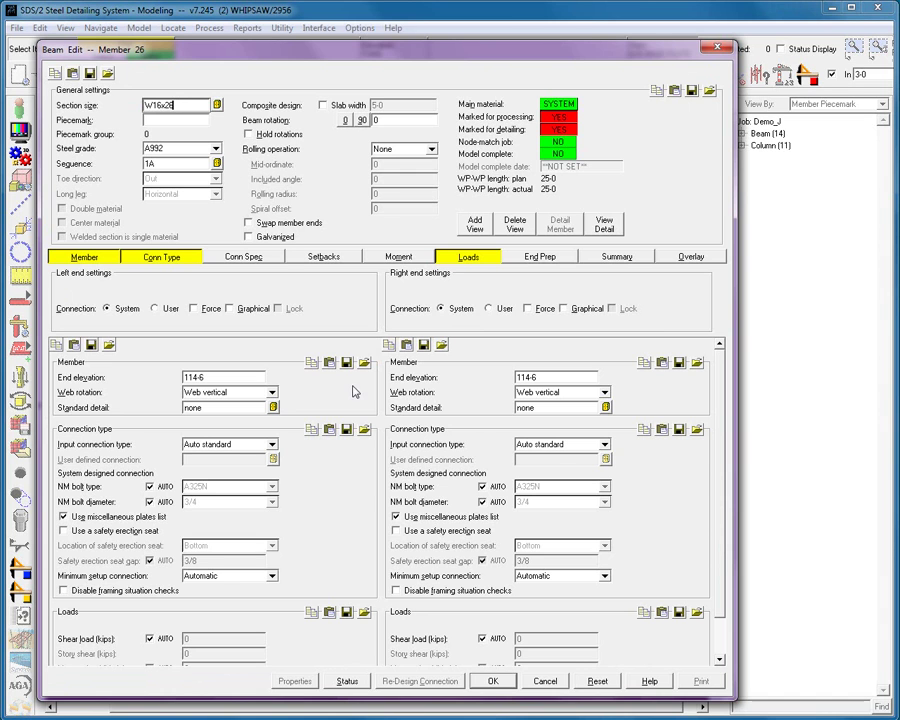
{"action": "left_click", "coordinate": [490, 681]}
{"action": "left_click", "coordinate": [516, 473]}
{"action": "left_click", "coordinate": [380, 481]}
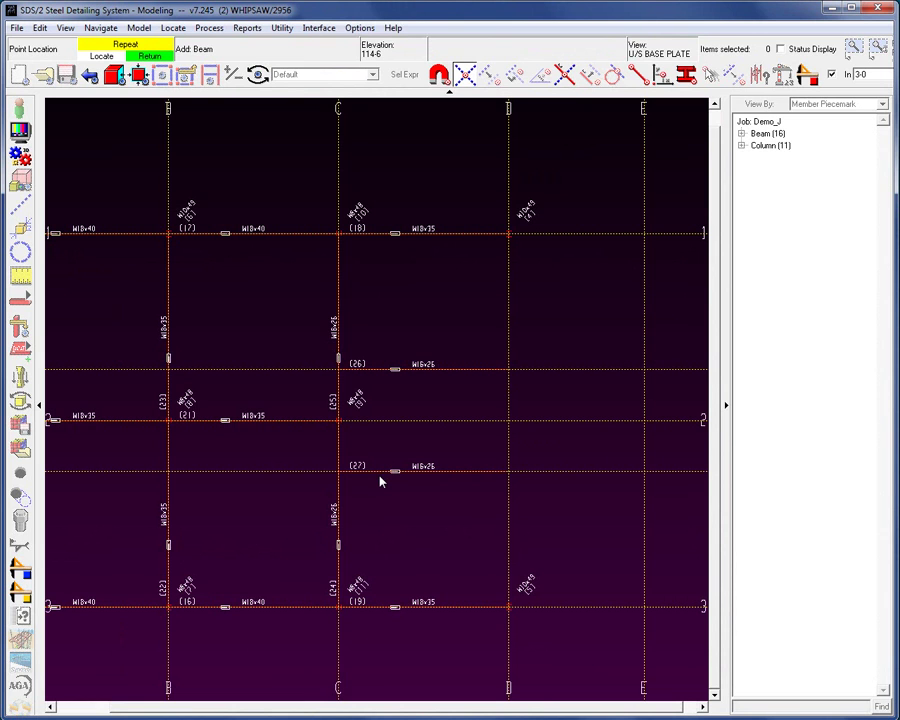
{"action": "right_click", "coordinate": [380, 481]}
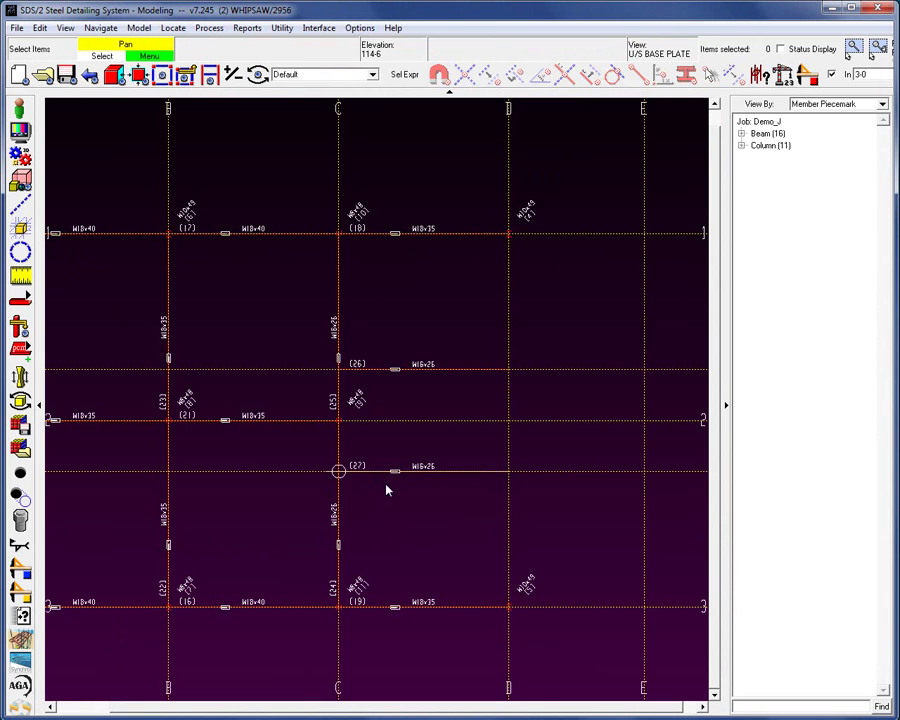
Step: Add a construction line offset -11-6 from grid line D
{"action": "scroll", "coordinate": [442, 420], "scroll_direction": "up", "scroll_amount": 2}
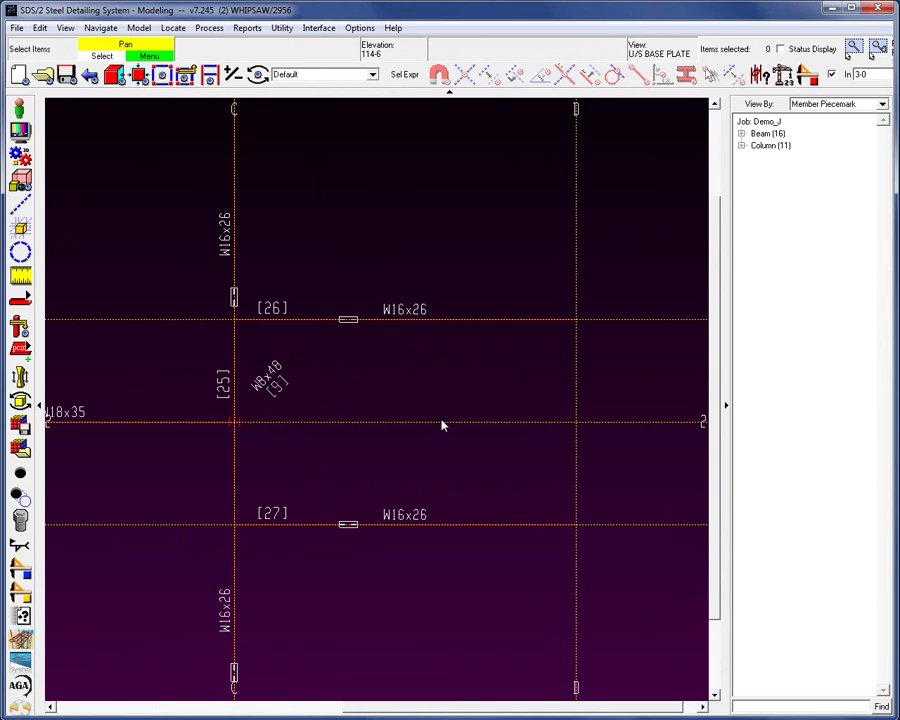
{"action": "key", "text": "c"}
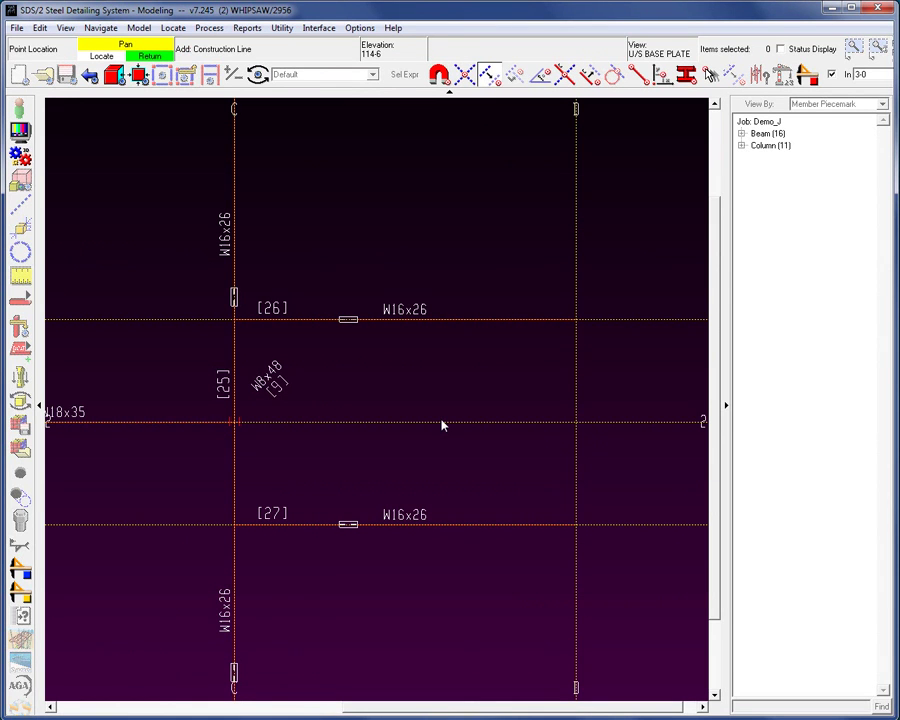
{"action": "left_click", "coordinate": [574, 375]}
{"action": "type", "text": "-11"}
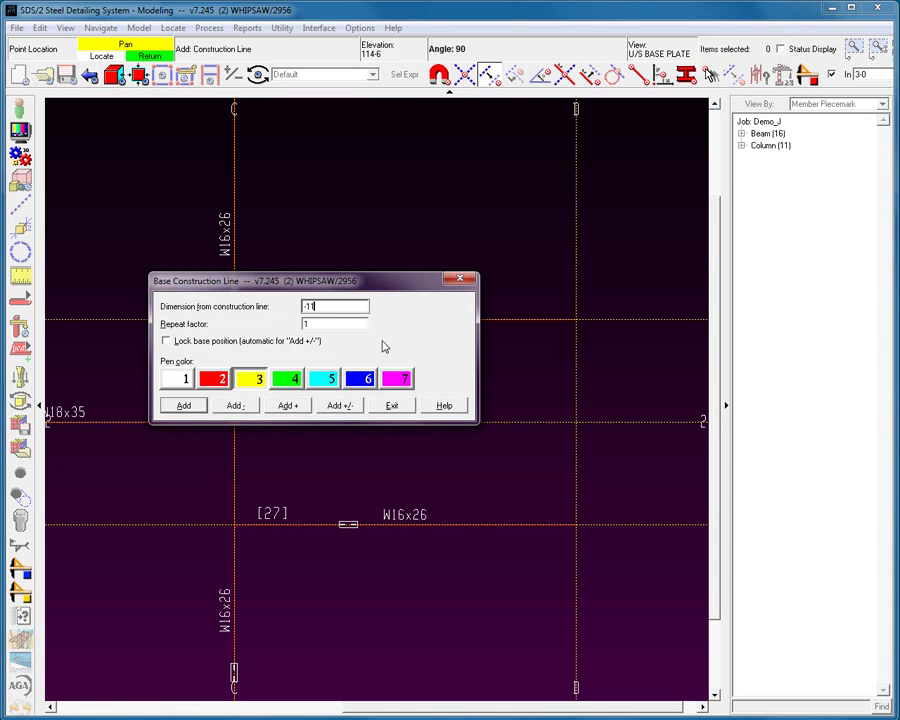
{"action": "type", "text": "-6"}
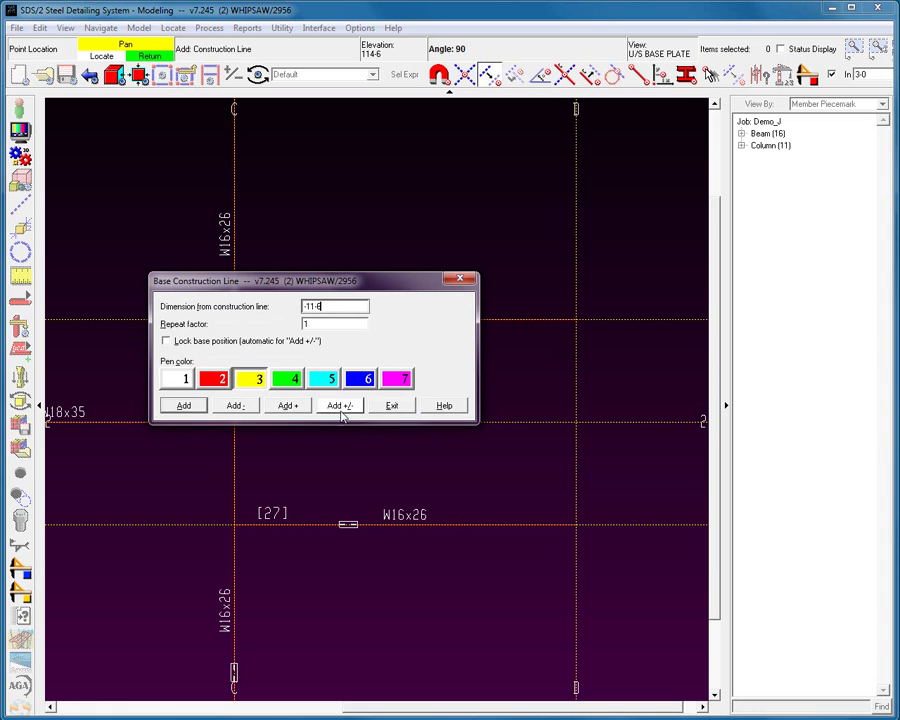
{"action": "left_click", "coordinate": [184, 406]}
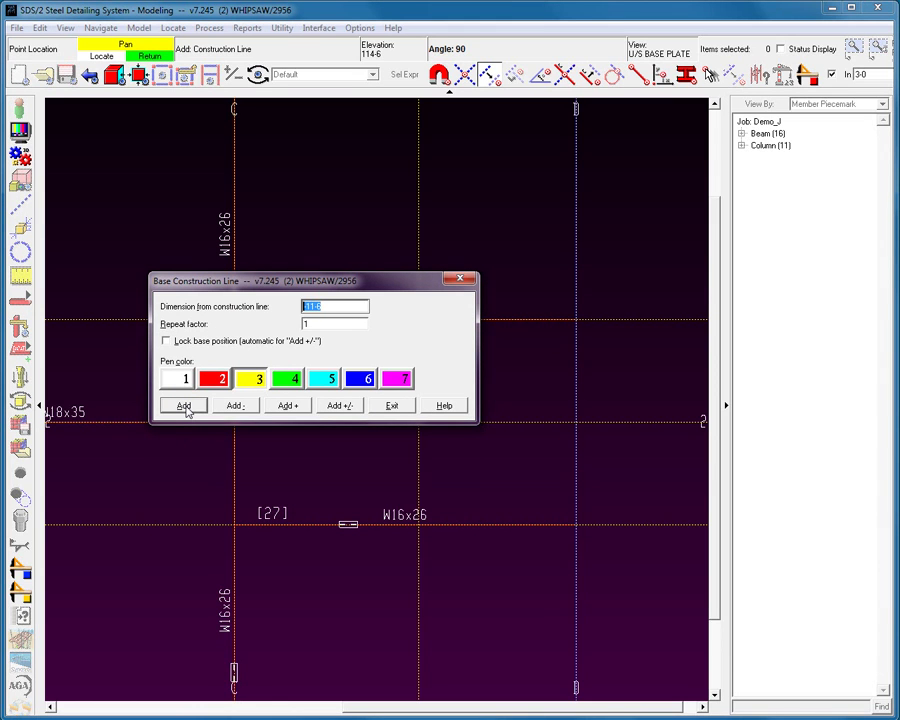
Step: Add two more construction lines toward grid C, 2-0 from the previous line and a further 8-6 beyond it
{"action": "type", "text": "2-0"}
{"action": "left_click", "coordinate": [238, 407]}
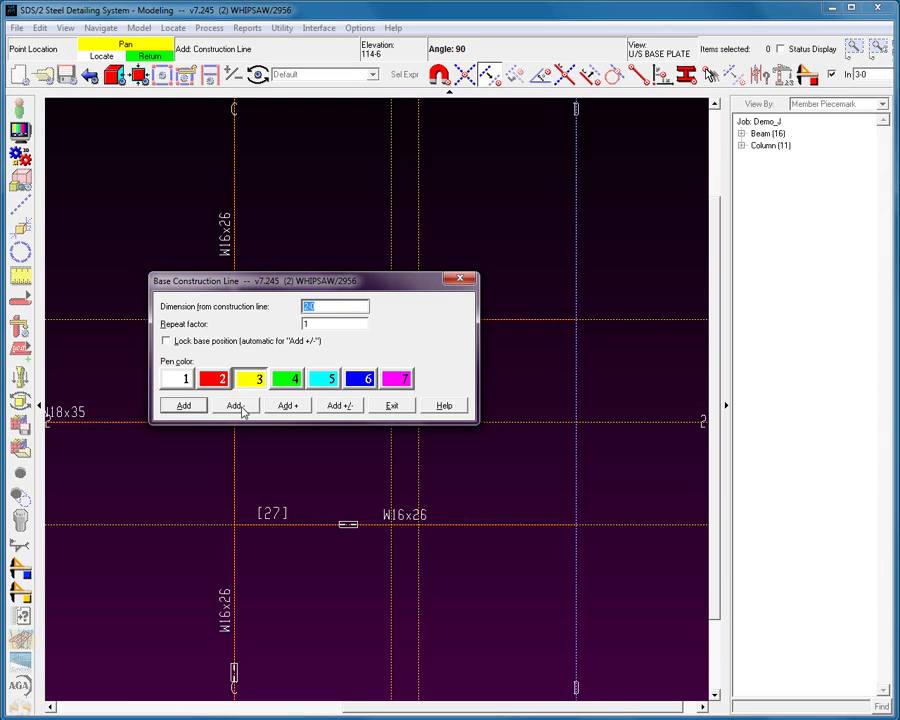
{"action": "type", "text": "8-6"}
{"action": "left_click", "coordinate": [236, 405]}
{"action": "left_click", "coordinate": [392, 405]}
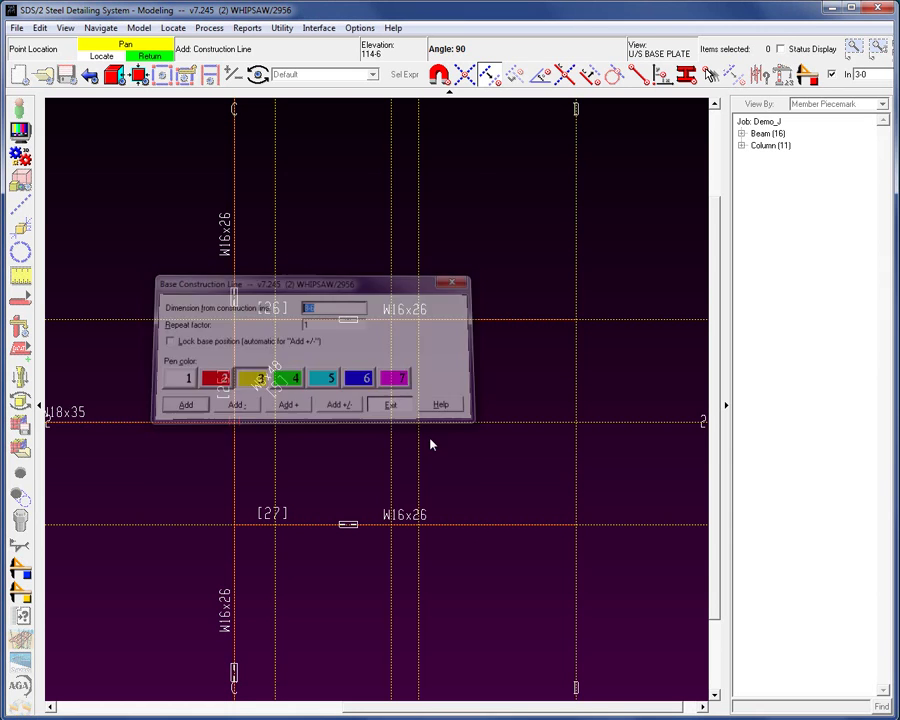
Step: Add a construction line 8-6 toward grid D from the line that is 11-6 from grid D
{"action": "left_click", "coordinate": [426, 474]}
{"action": "left_click", "coordinate": [336, 405]}
{"action": "left_click", "coordinate": [392, 405]}
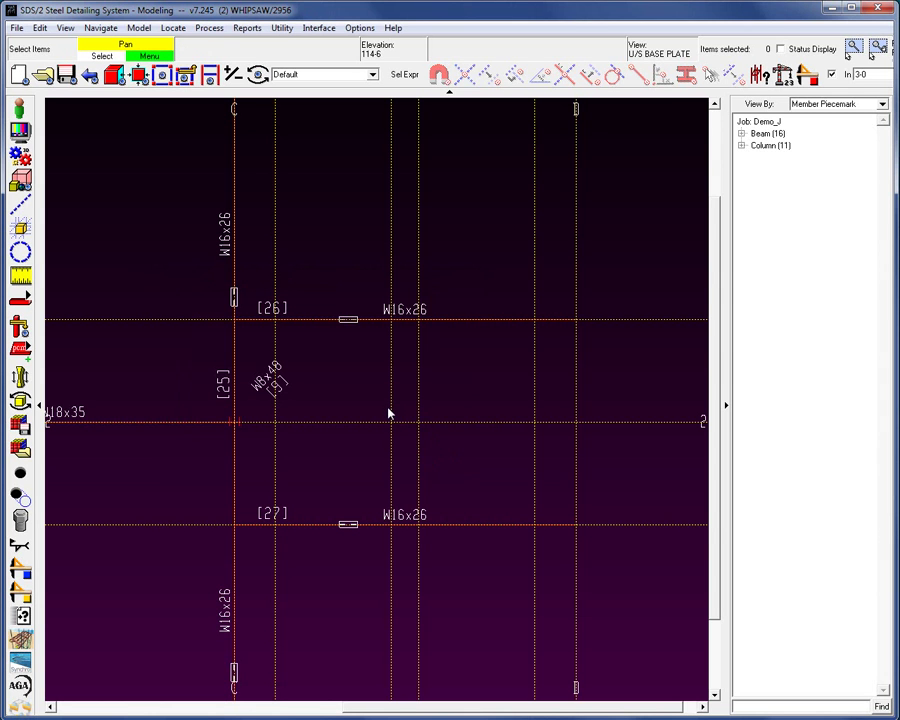
Step: Add a sloping W16x26 beam between the two horizontal infill beams, from point 53-0, 20-0 to 61-6, 35-0
{"action": "key", "text": "a"}
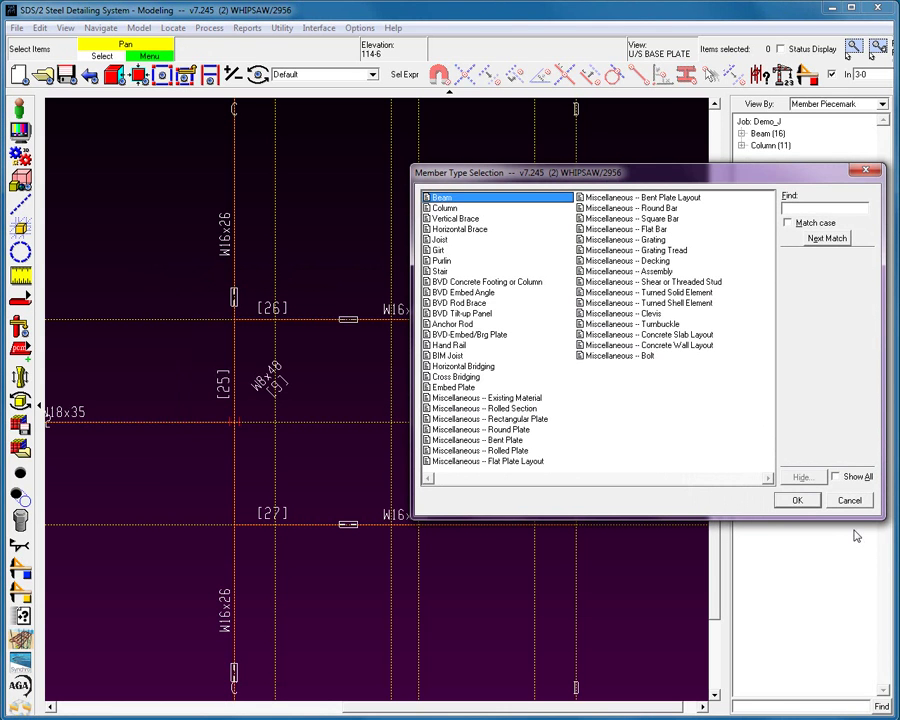
{"action": "left_click", "coordinate": [797, 500]}
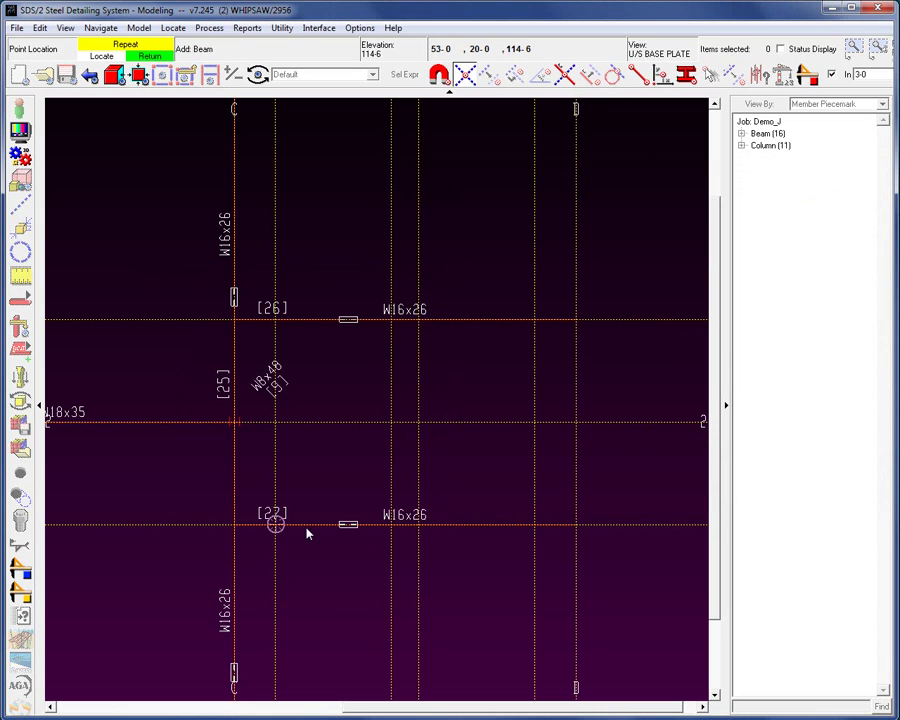
{"action": "left_click", "coordinate": [307, 531]}
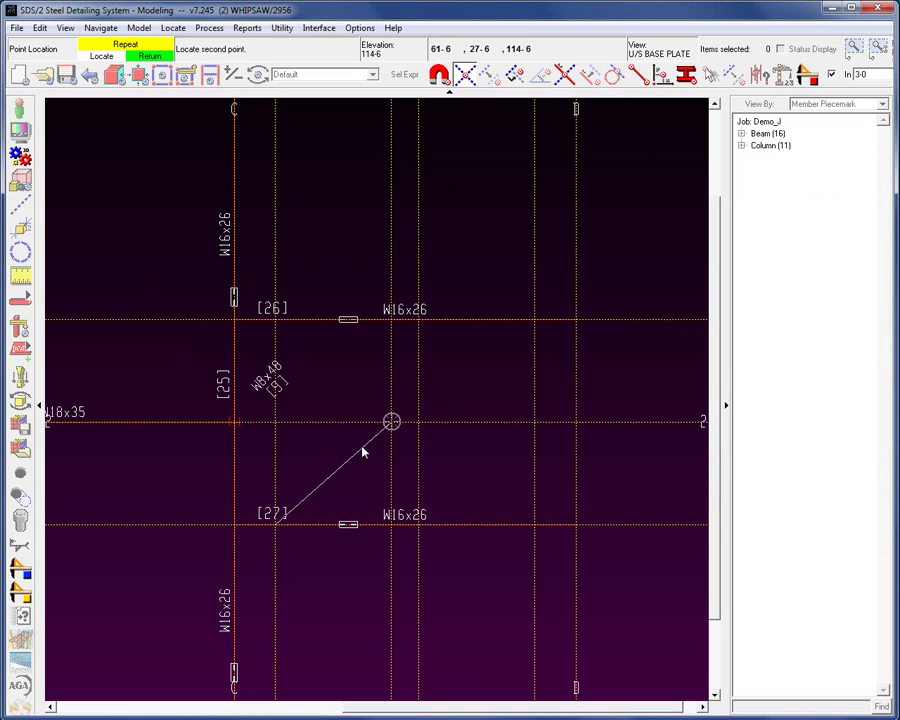
{"action": "left_click", "coordinate": [394, 322]}
{"action": "left_click", "coordinate": [493, 681]}
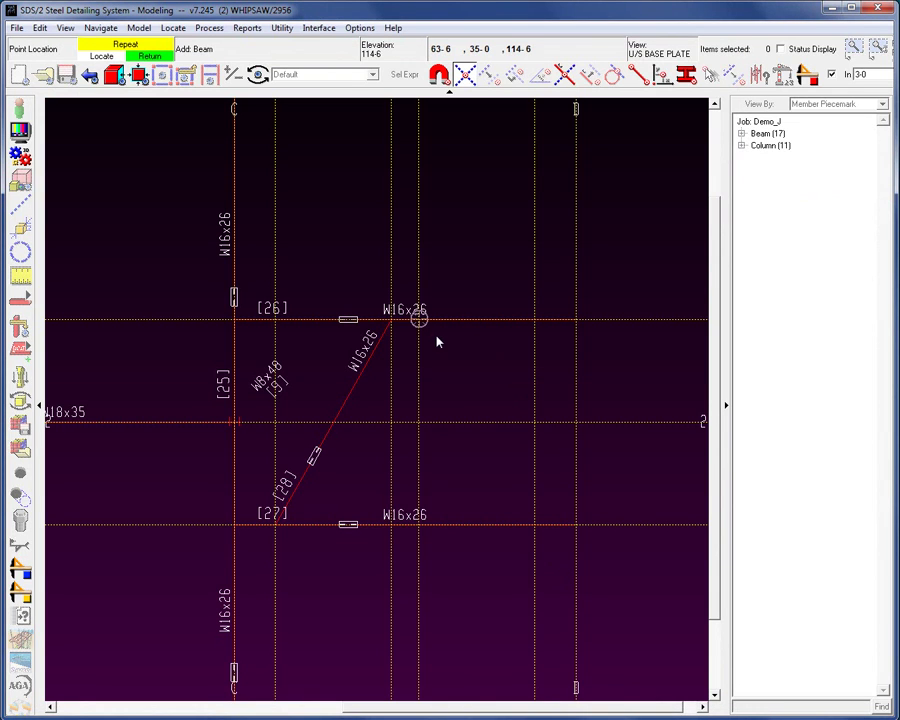
Step: Add the mirrored sloping W16x26 beam from point 63-6, 35-0 to the intersection near grid D on the lower infill beam
{"action": "left_click", "coordinate": [437, 342]}
{"action": "left_click", "coordinate": [494, 516]}
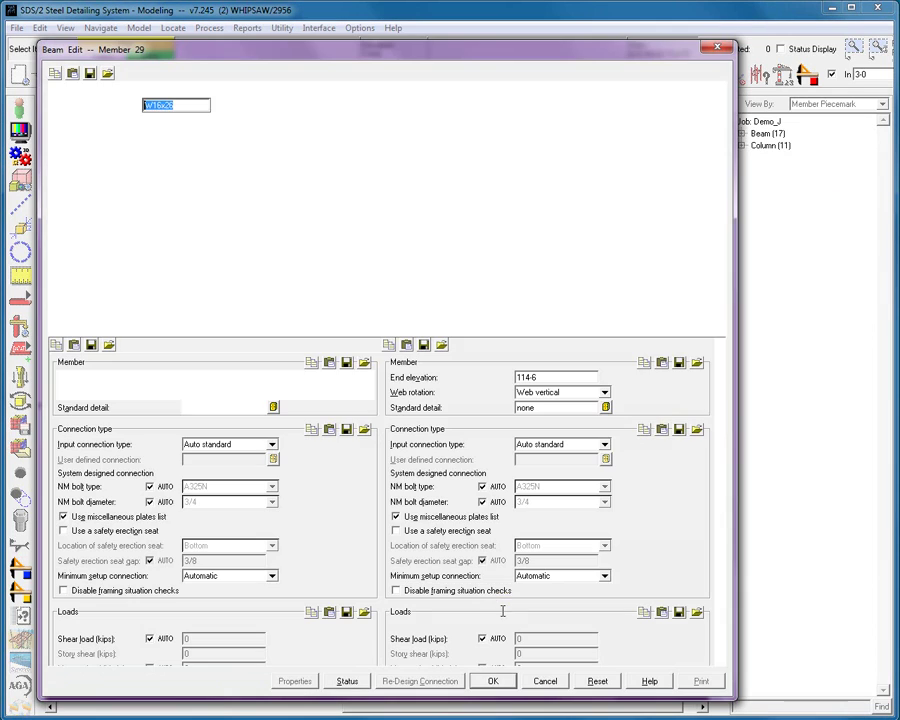
{"action": "left_click", "coordinate": [492, 680]}
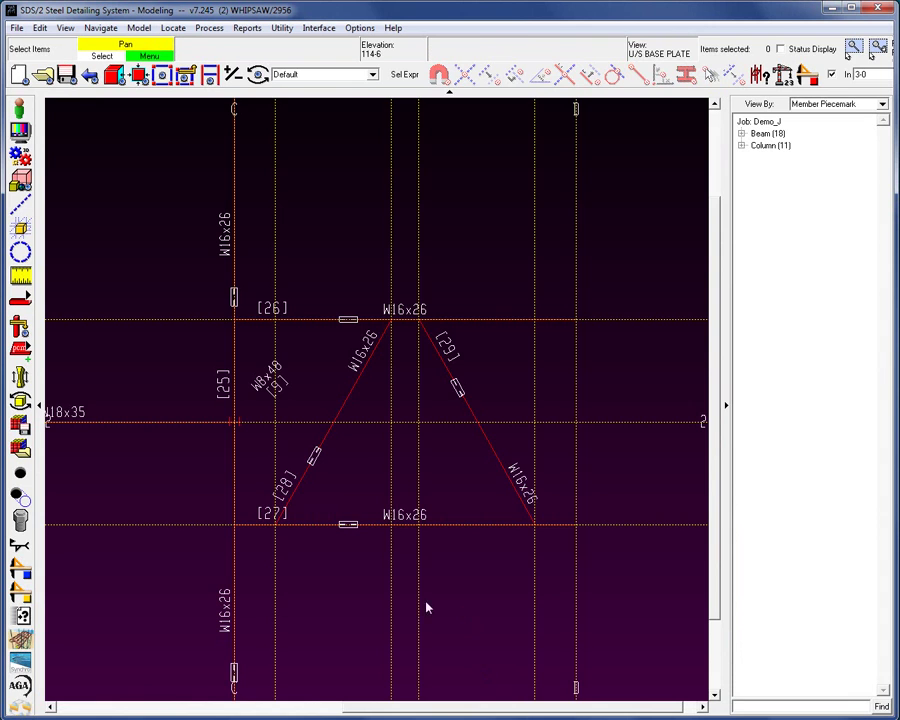
Step: Add a beam along grid D from grid 3 to the construction line just below grid 2, with section size W14x34
{"action": "scroll", "coordinate": [310, 490], "scroll_direction": "down", "scroll_amount": 4}
{"action": "scroll", "coordinate": [380, 522], "scroll_direction": "up", "scroll_amount": 1}
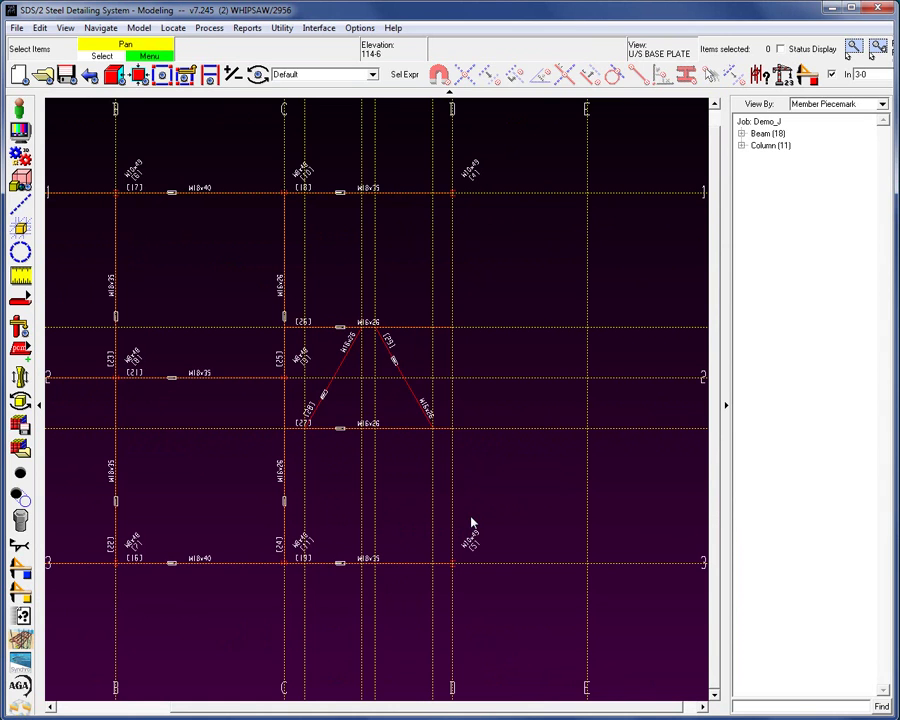
{"action": "key", "text": "Insert"}
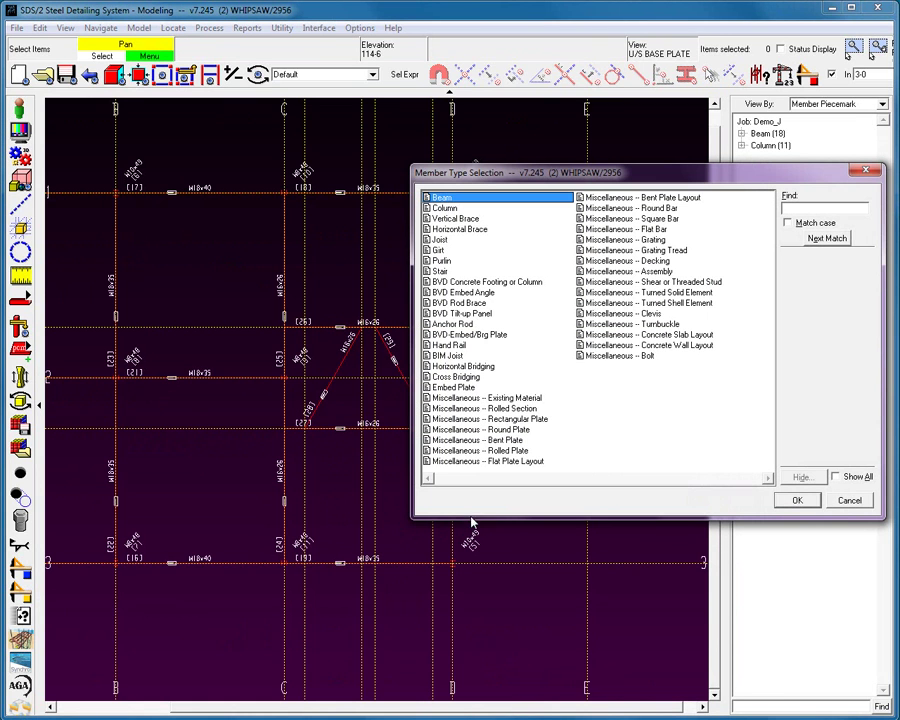
{"action": "left_click", "coordinate": [816, 507]}
{"action": "left_click", "coordinate": [455, 562]}
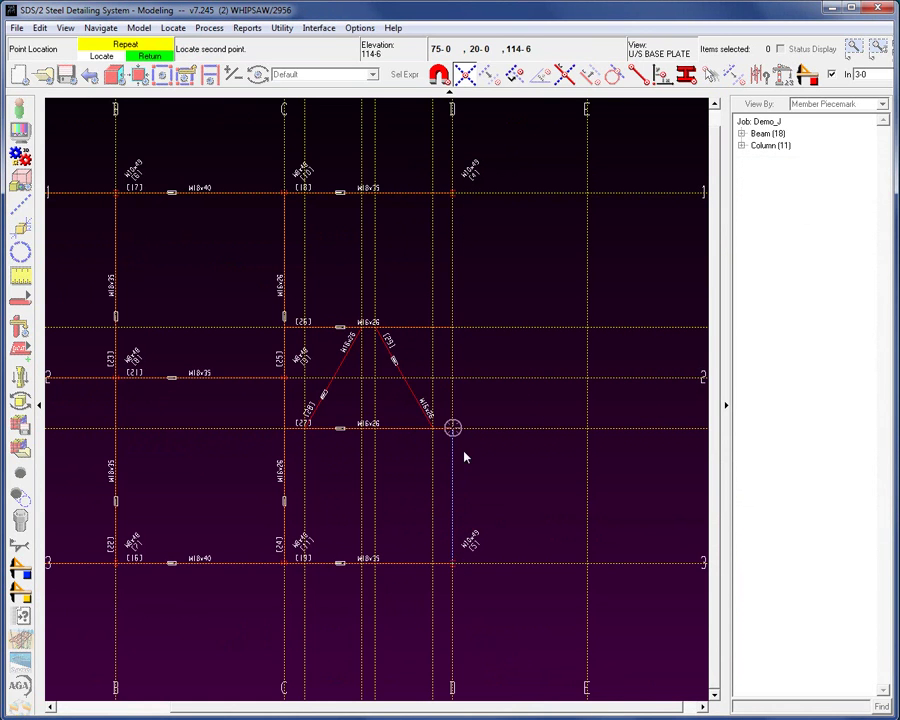
{"action": "left_click", "coordinate": [418, 408]}
{"action": "type", "text": "w14x2"}
{"action": "type", "text": "4"}
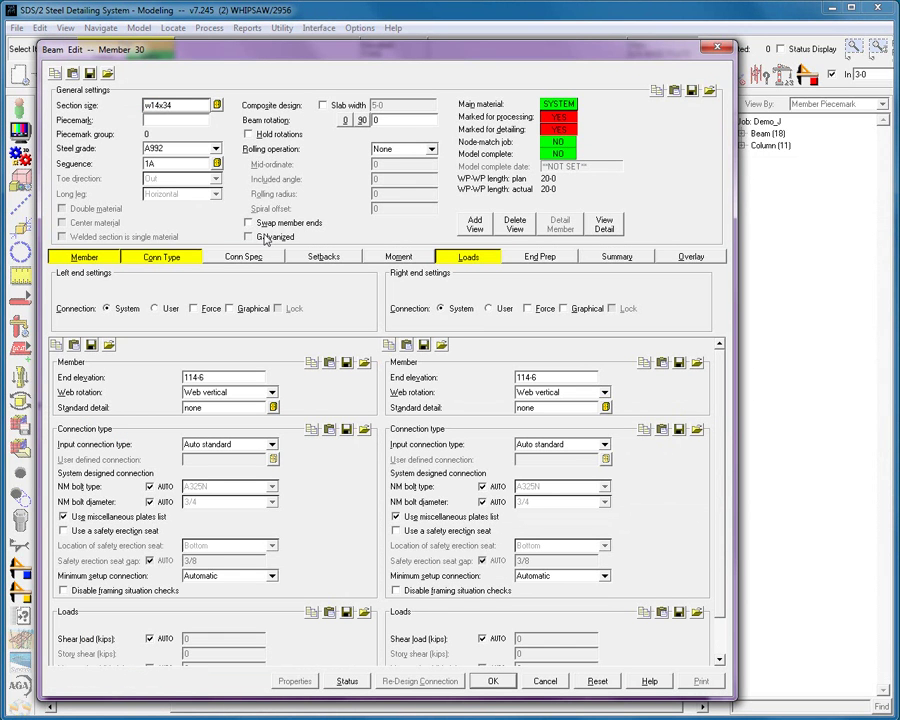
{"action": "left_click", "coordinate": [493, 681]}
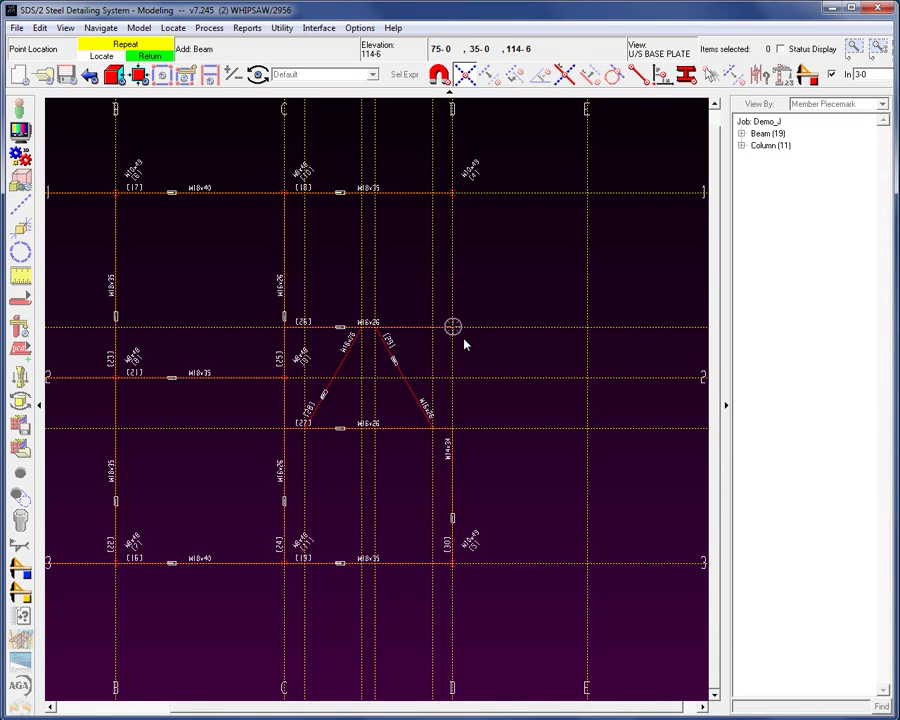
Step: Add a W14x34 beam along grid D from grid 1 to the construction line above grid 2, and a W12x35 beam between the two construction lines
{"action": "left_click", "coordinate": [452, 426]}
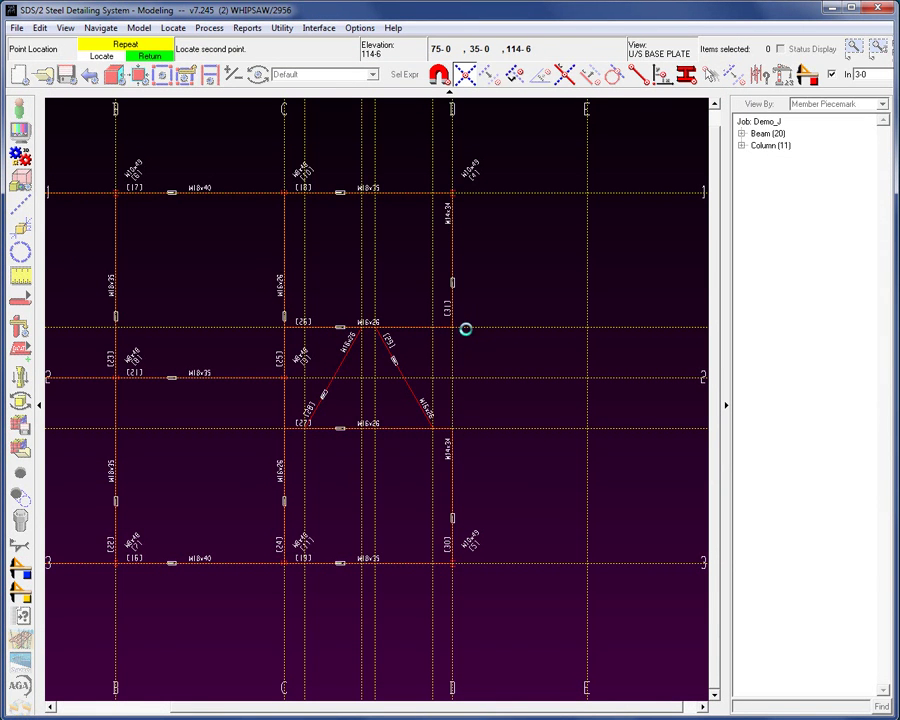
{"action": "left_click", "coordinate": [465, 328]}
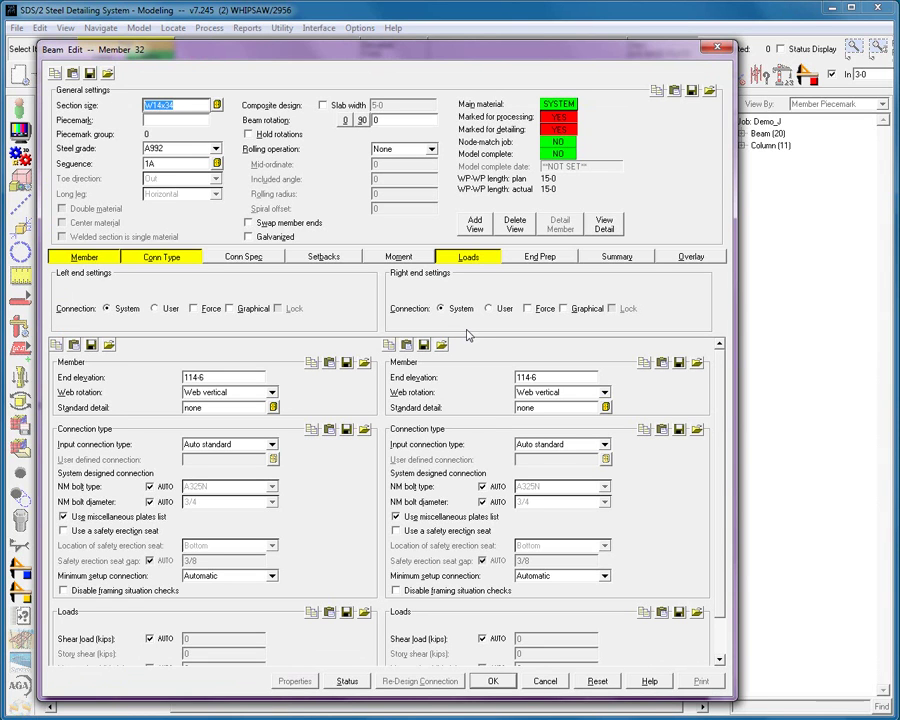
{"action": "type", "text": "w12x35"}
{"action": "left_click", "coordinate": [492, 681]}
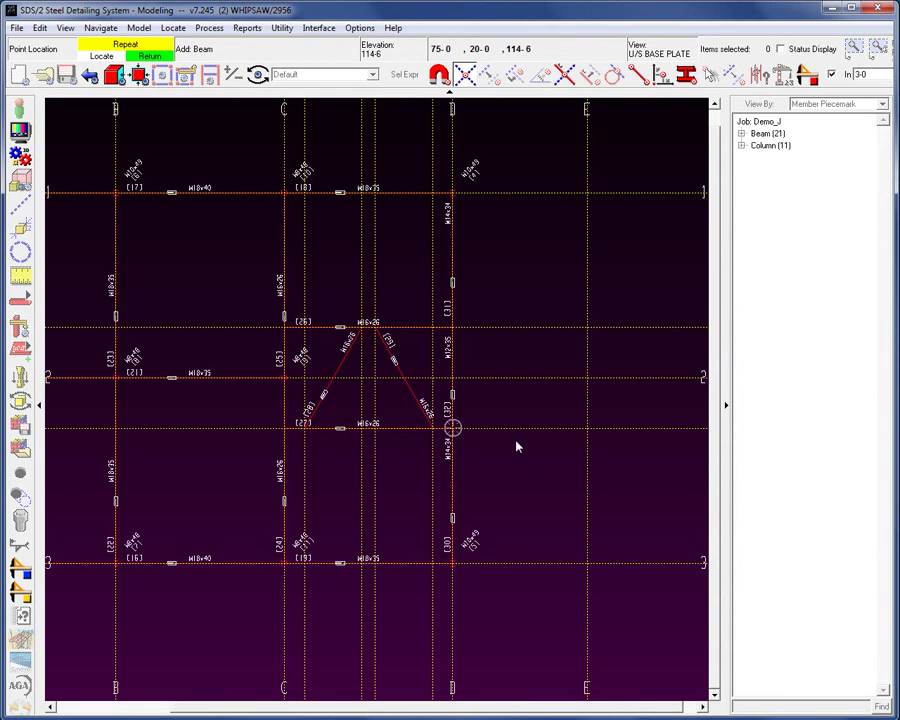
{"action": "right_click", "coordinate": [517, 447]}
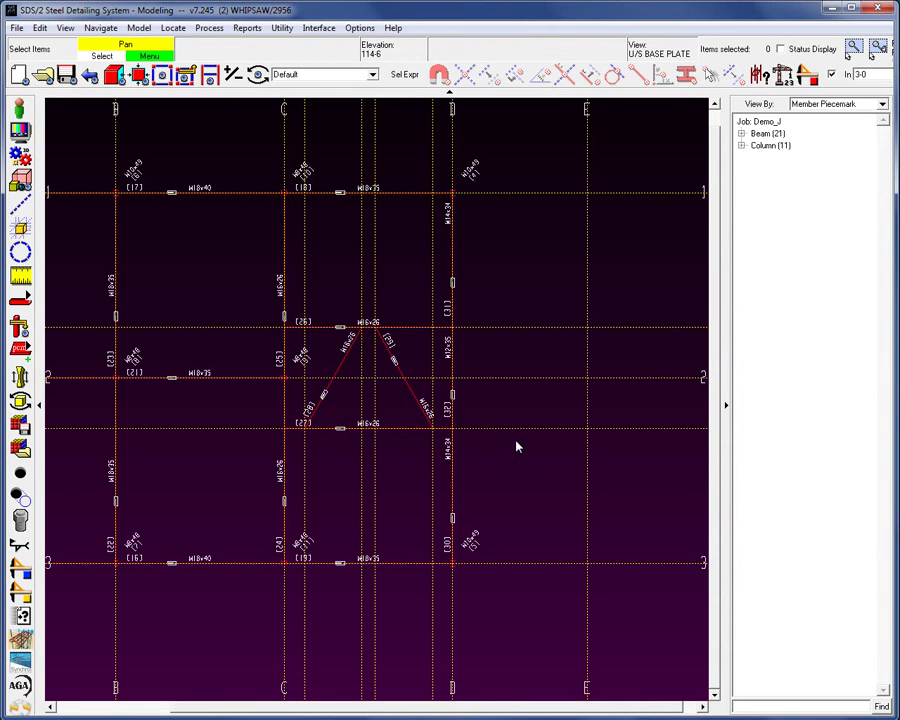
Step: Create a section view along grid D from grid 3 to grid 1
{"action": "right_click", "coordinate": [512, 248]}
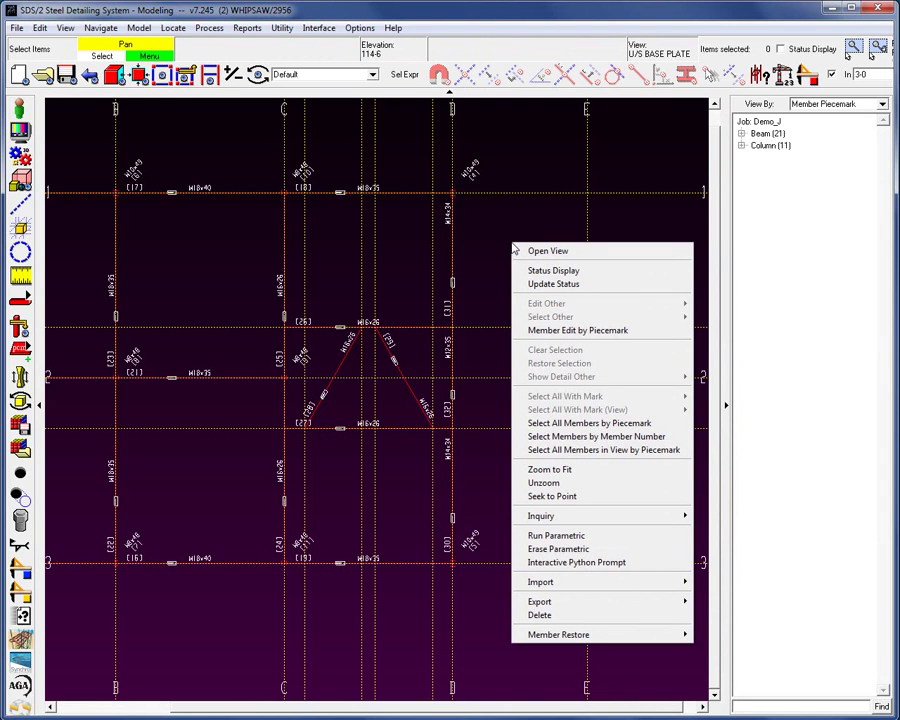
{"action": "left_click", "coordinate": [65, 27]}
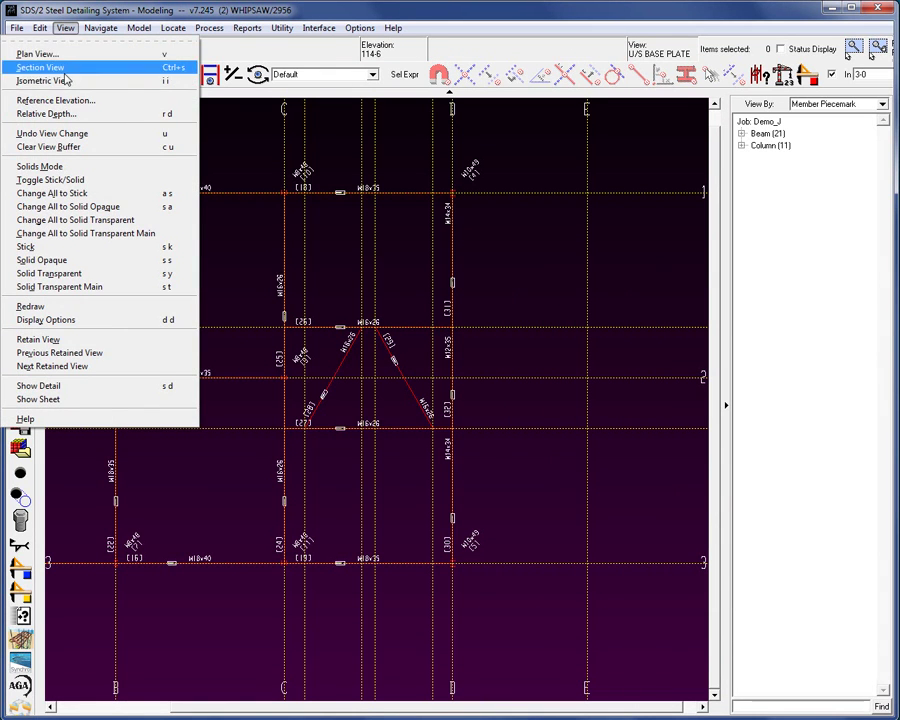
{"action": "left_click", "coordinate": [67, 67]}
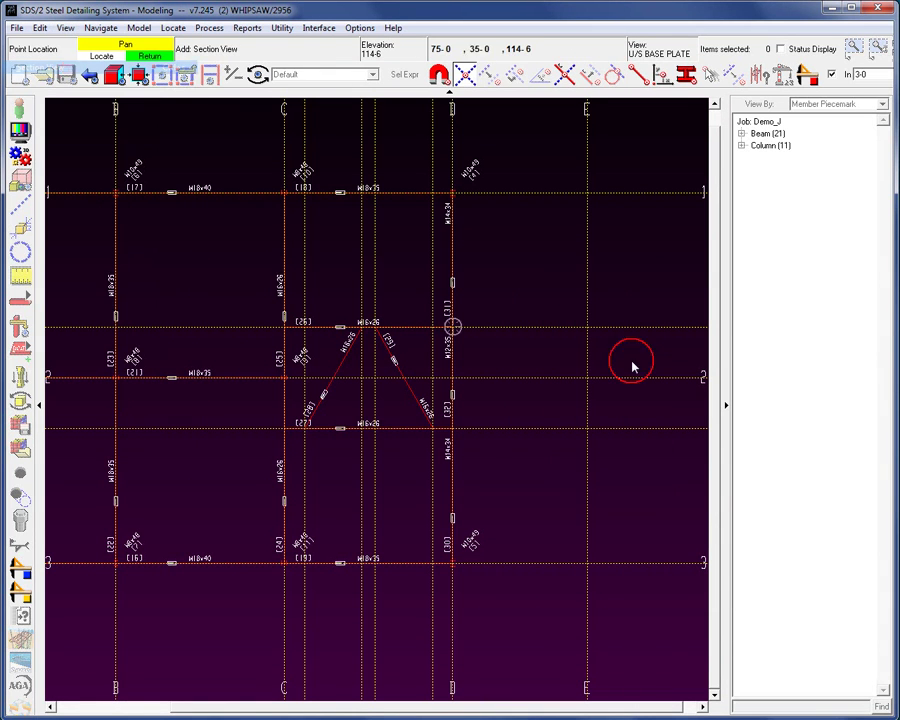
{"action": "left_click", "coordinate": [493, 567]}
{"action": "left_click", "coordinate": [481, 186]}
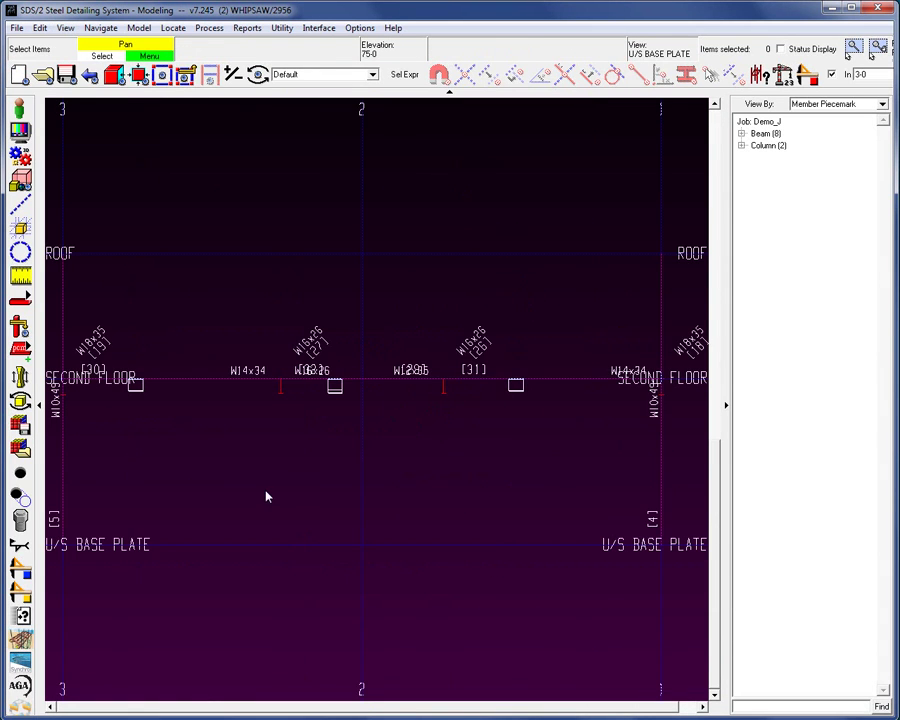
{"action": "scroll", "coordinate": [283, 470], "scroll_direction": "up", "scroll_amount": 2}
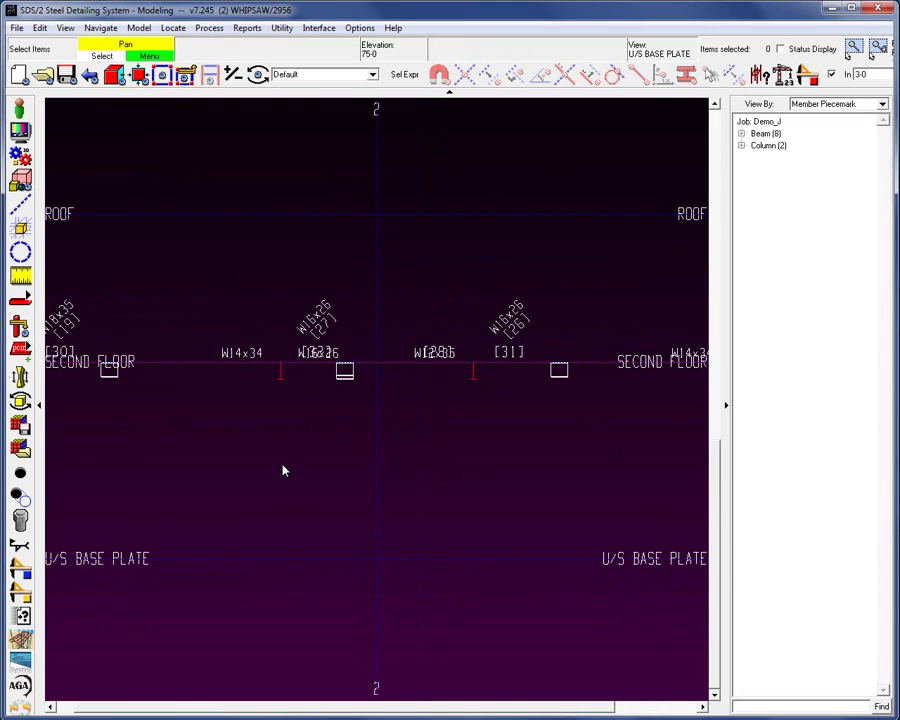
Step: Add construction lines at angle 90 through the two W16x26 infill beam ends on either side of grid 2
{"action": "key", "text": "c"}
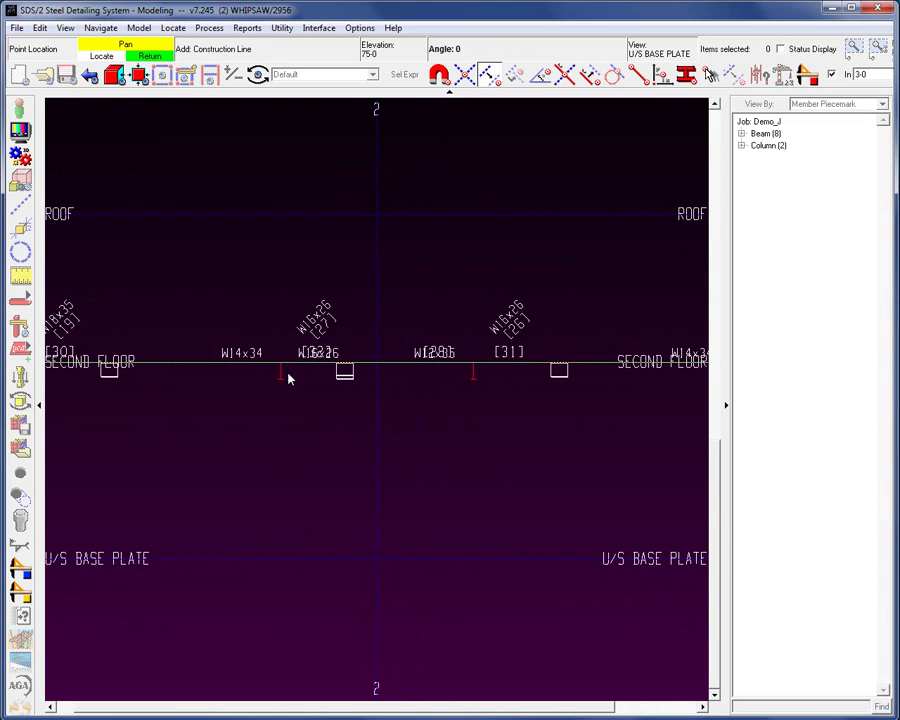
{"action": "left_click", "coordinate": [638, 74]}
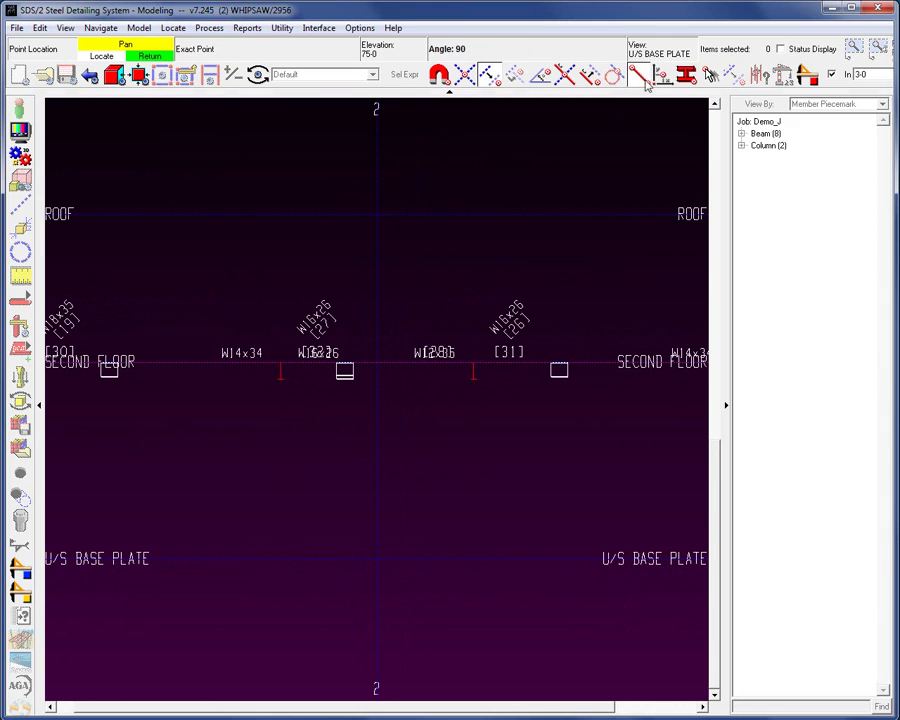
{"action": "left_click", "coordinate": [342, 355]}
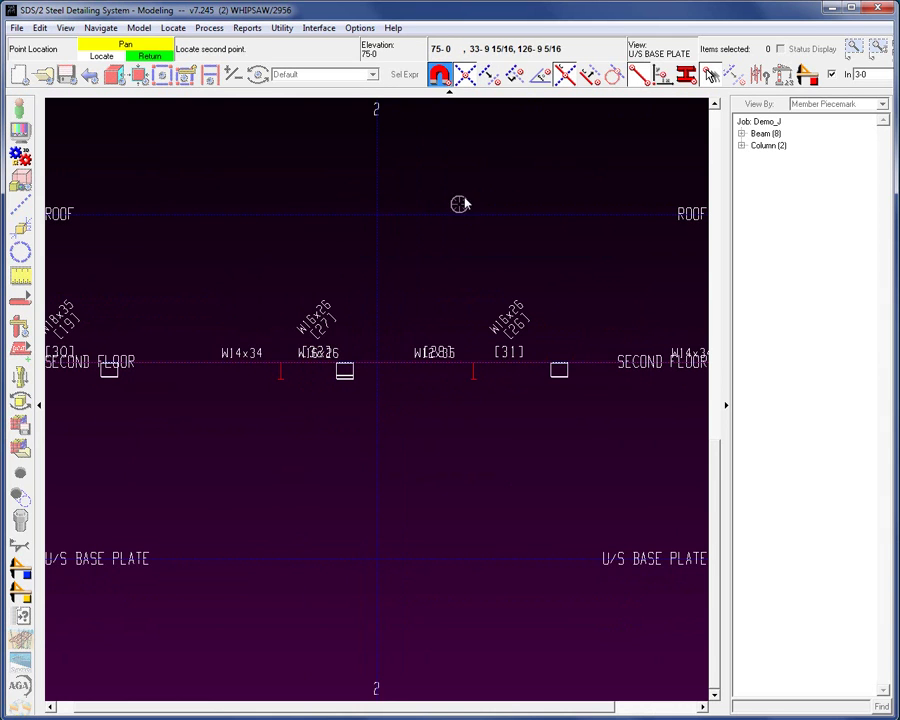
{"action": "left_click", "coordinate": [514, 74]}
{"action": "left_click", "coordinate": [474, 362]}
{"action": "left_click", "coordinate": [480, 365]}
{"action": "right_click", "coordinate": [480, 365]}
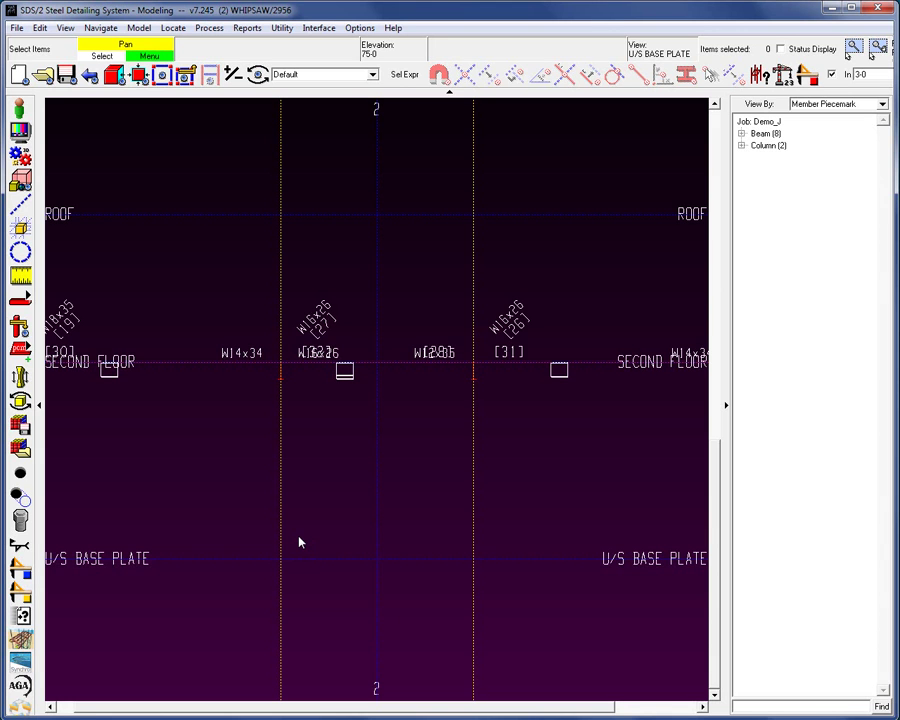
Step: Add a W8x31 column on each vertical construction line, from the base plate level at 99-2 up to the second floor at 114-6
{"action": "key", "text": "a"}
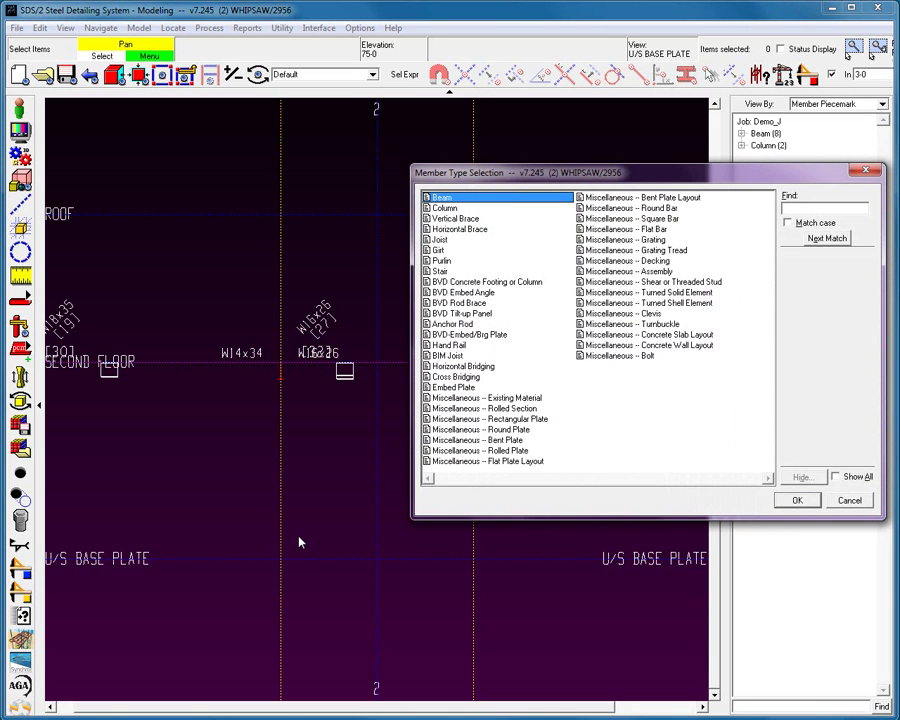
{"action": "double_click", "coordinate": [443, 208]}
{"action": "left_click", "coordinate": [282, 559]}
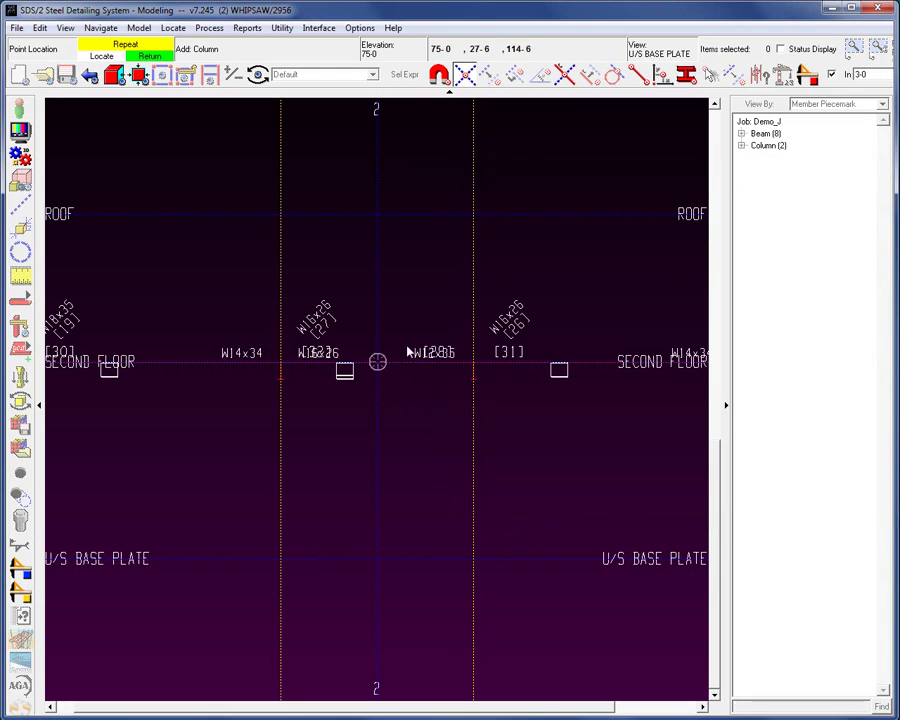
{"action": "left_click", "coordinate": [282, 335]}
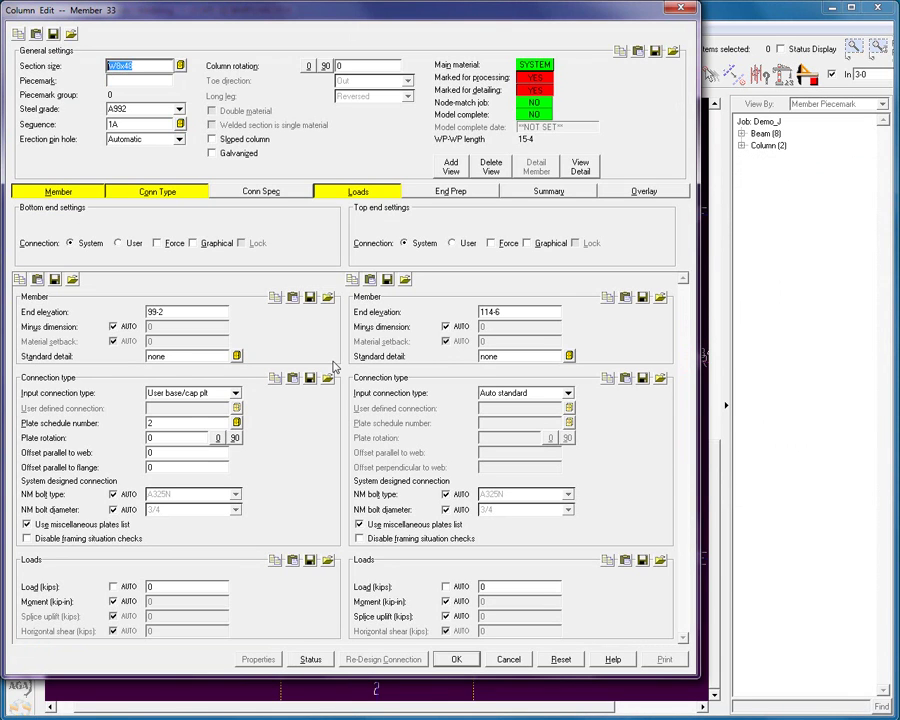
{"action": "type", "text": "w8x3"}
{"action": "type", "text": "5"}
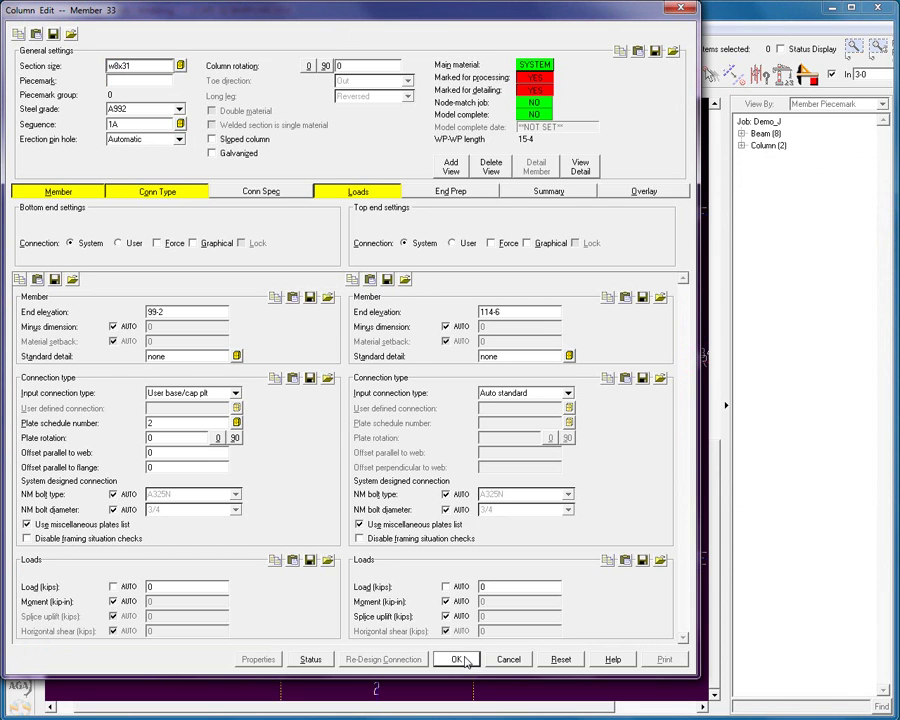
{"action": "left_click", "coordinate": [456, 659]}
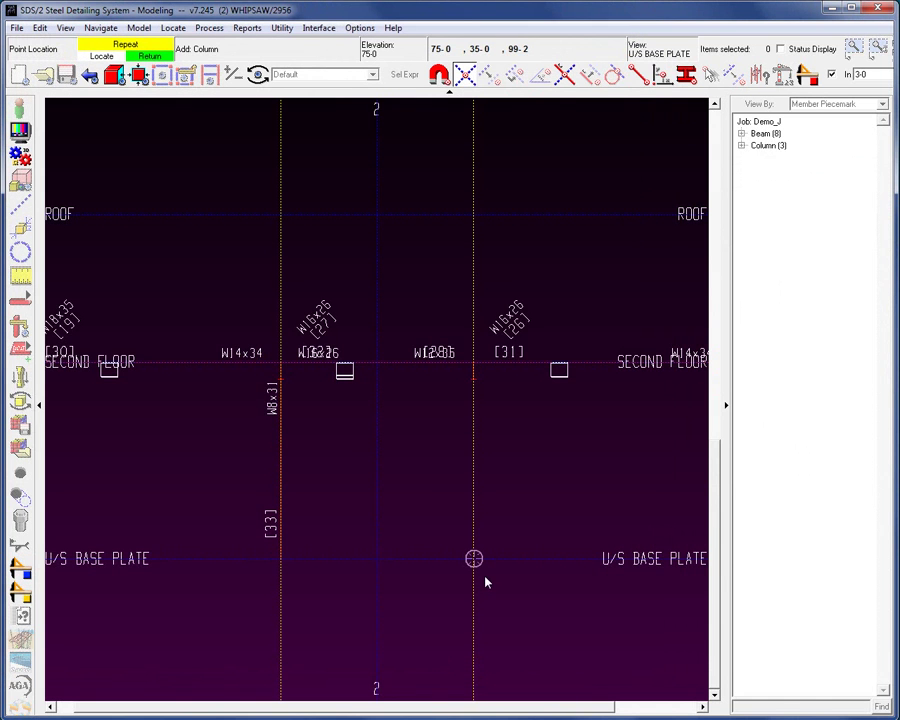
{"action": "left_click", "coordinate": [486, 582]}
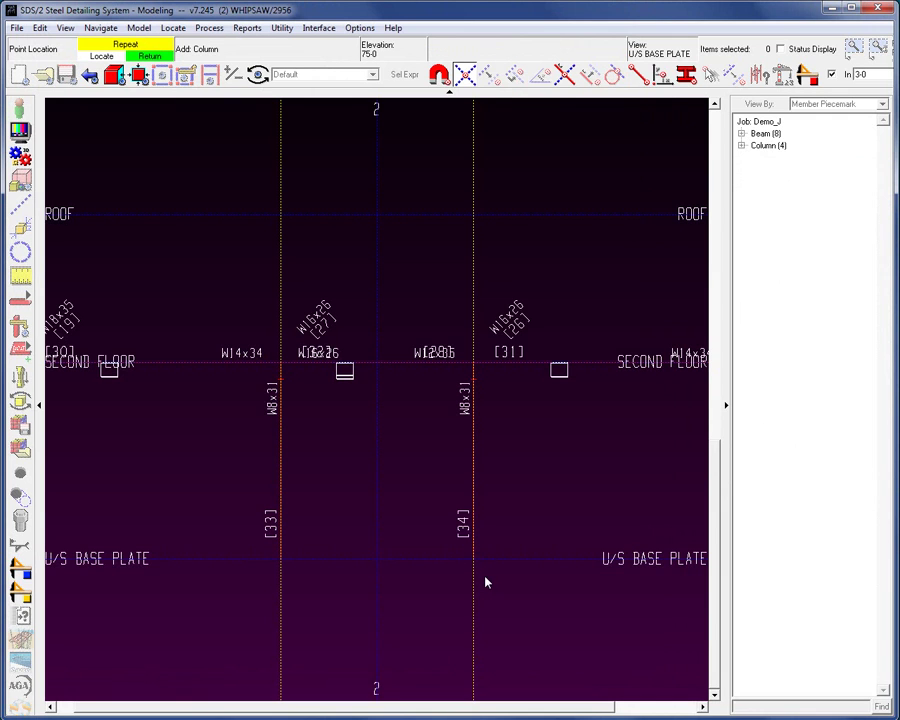
{"action": "right_click", "coordinate": [486, 582]}
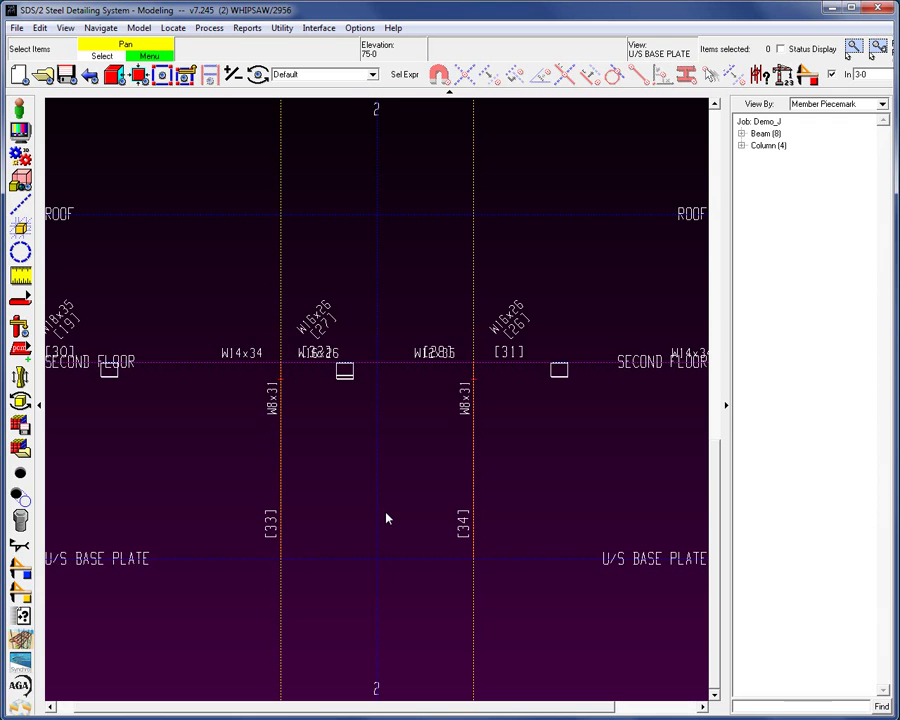
Step: Review the edit settings of the new W8x31 columns, first for one column and for both together
{"action": "double_click", "coordinate": [278, 534]}
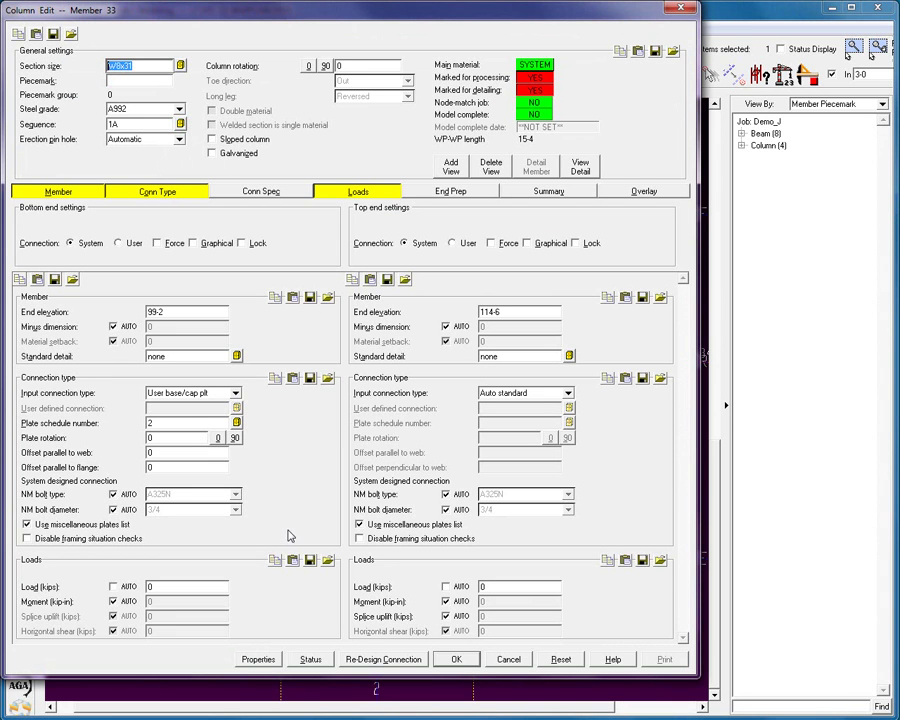
{"action": "left_click", "coordinate": [508, 659]}
{"action": "left_click_drag", "start_coordinate": [524, 464], "coordinate": [244, 500]}
{"action": "right_click", "coordinate": [345, 492]}
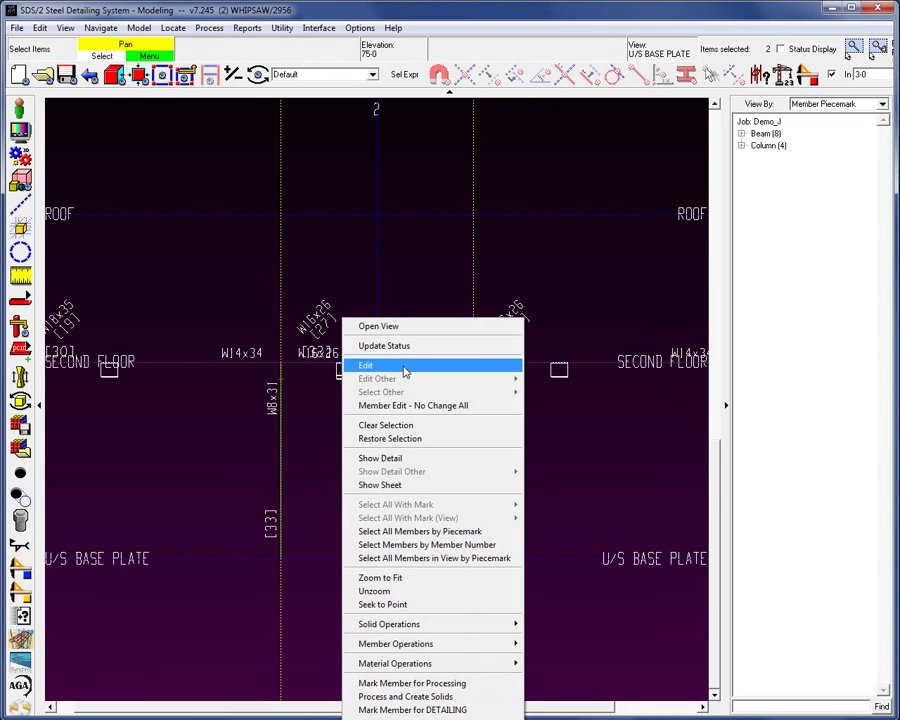
{"action": "left_click", "coordinate": [401, 364]}
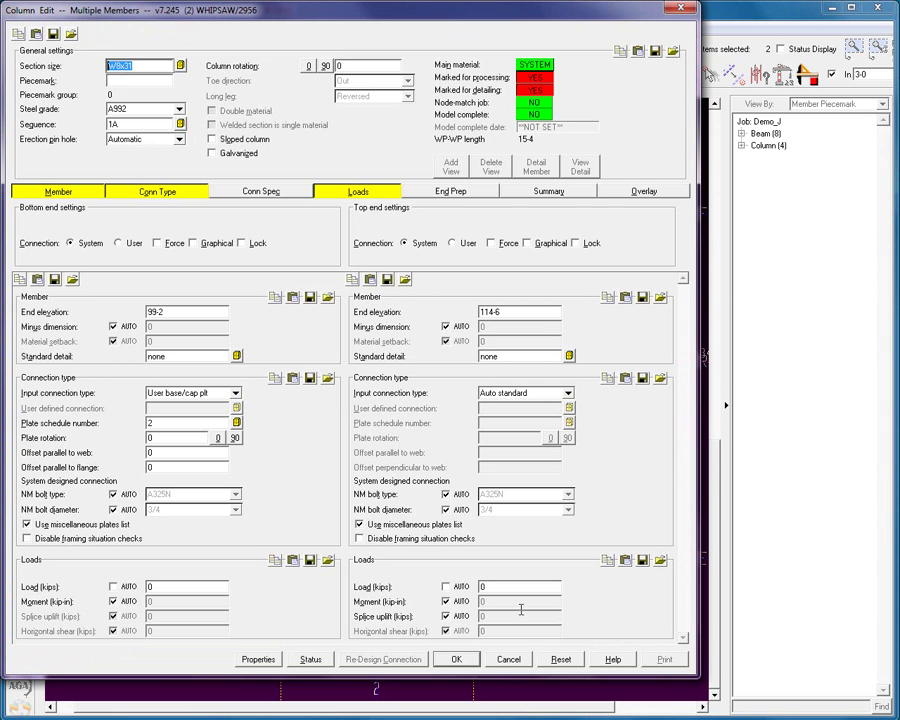
{"action": "left_click", "coordinate": [510, 659]}
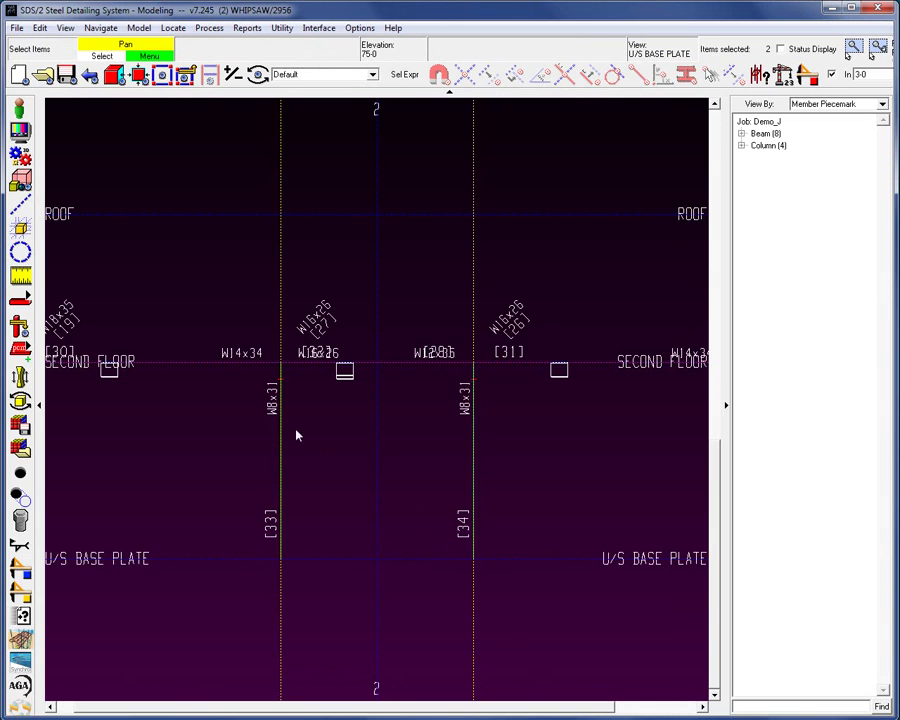
Step: Open the SECOND FLOOR erection view and erase all construction lines
{"action": "scroll", "coordinate": [331, 481], "scroll_direction": "down", "scroll_amount": 3}
{"action": "scroll", "coordinate": [331, 481], "scroll_direction": "up", "scroll_amount": 1}
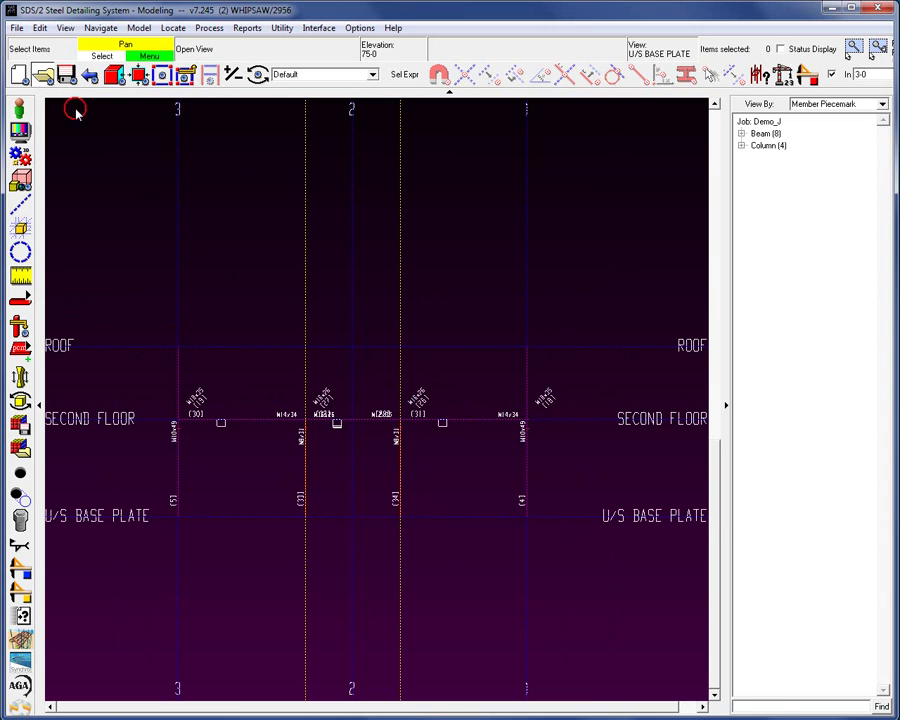
{"action": "left_click", "coordinate": [43, 75]}
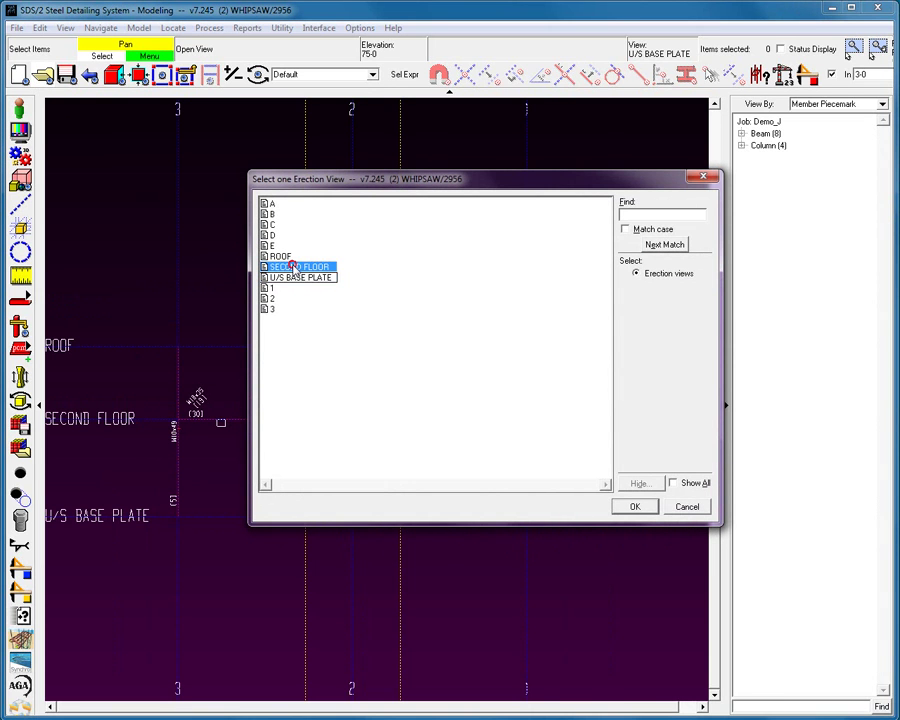
{"action": "double_click", "coordinate": [300, 268]}
{"action": "scroll", "coordinate": [311, 358], "scroll_direction": "down", "scroll_amount": 2}
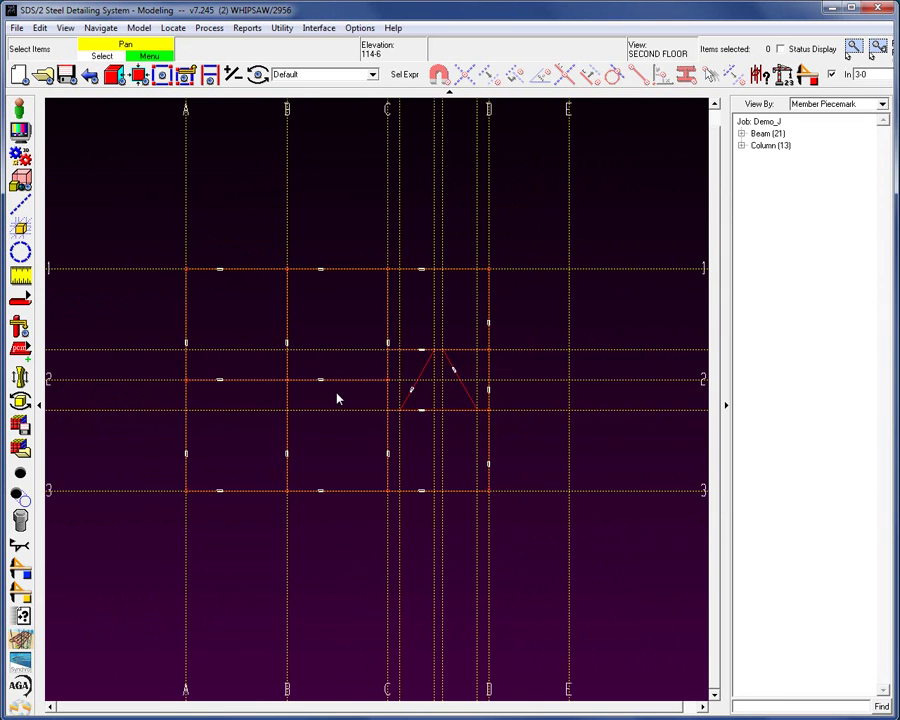
{"action": "key", "text": "ctrl+e"}
{"action": "left_click", "coordinate": [416, 374]}
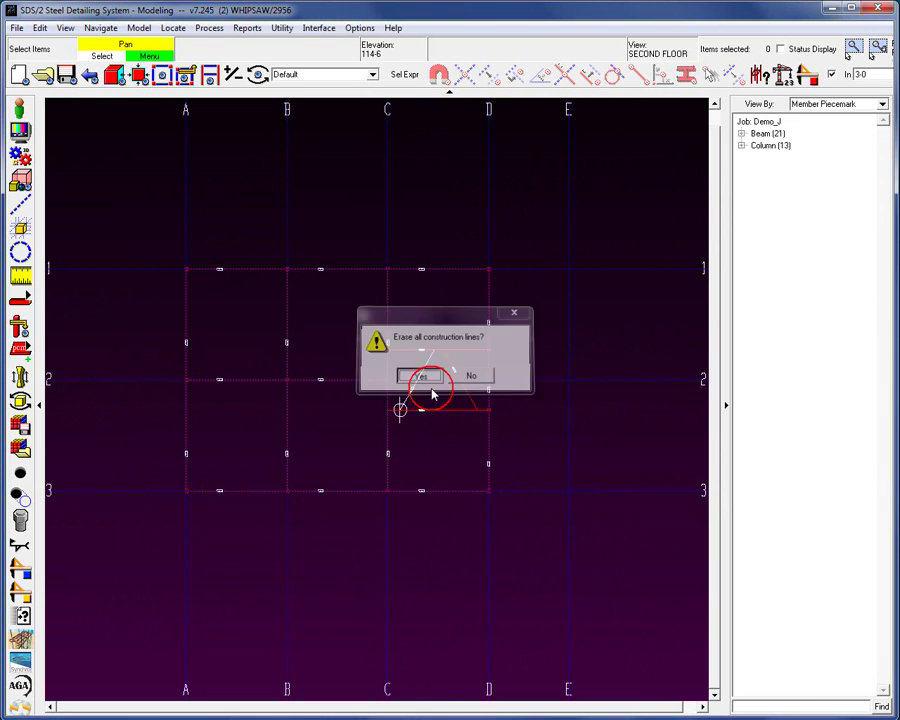
Step: Examine the whole stick frame in a rotated 3D view
{"action": "middle_click_drag", "start_coordinate": [321, 464], "coordinate": [250, 316]}
{"action": "scroll", "coordinate": [372, 455], "scroll_direction": "up", "scroll_amount": 2}
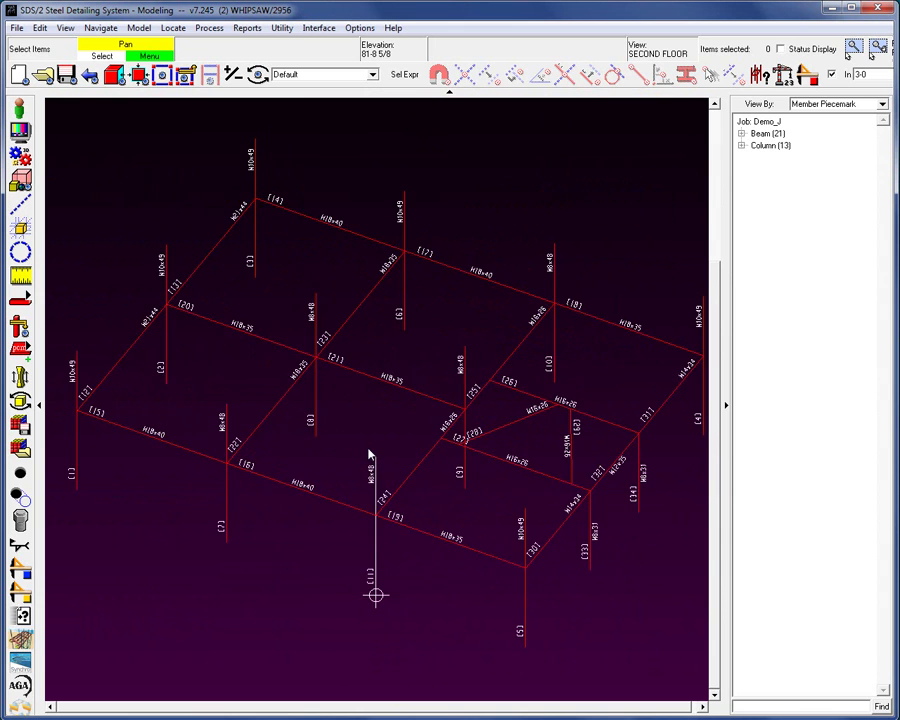
{"action": "scroll", "coordinate": [510, 228], "scroll_direction": "down", "scroll_amount": 1}
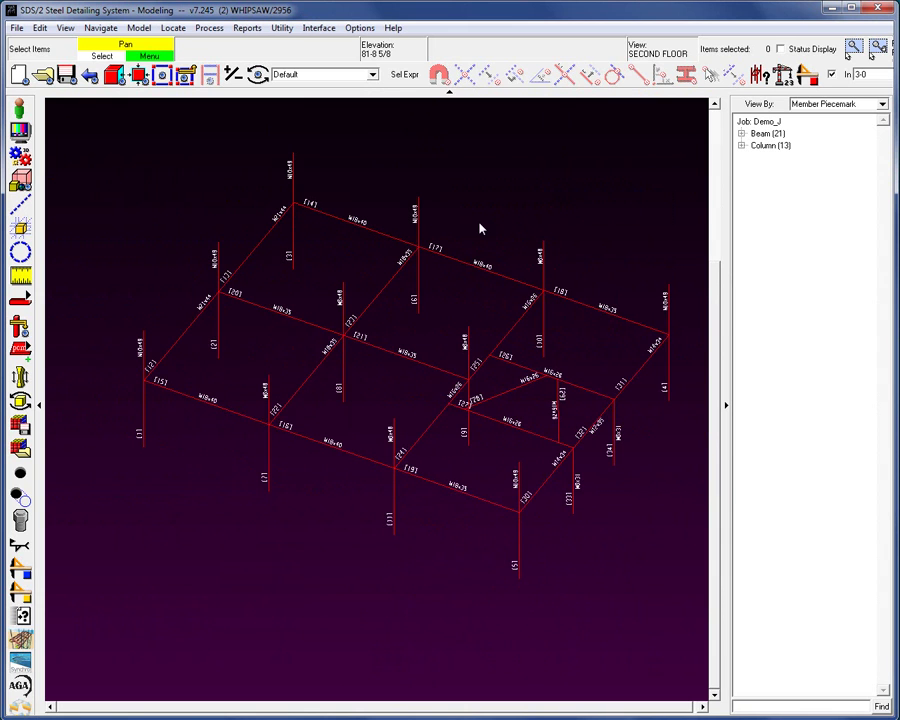